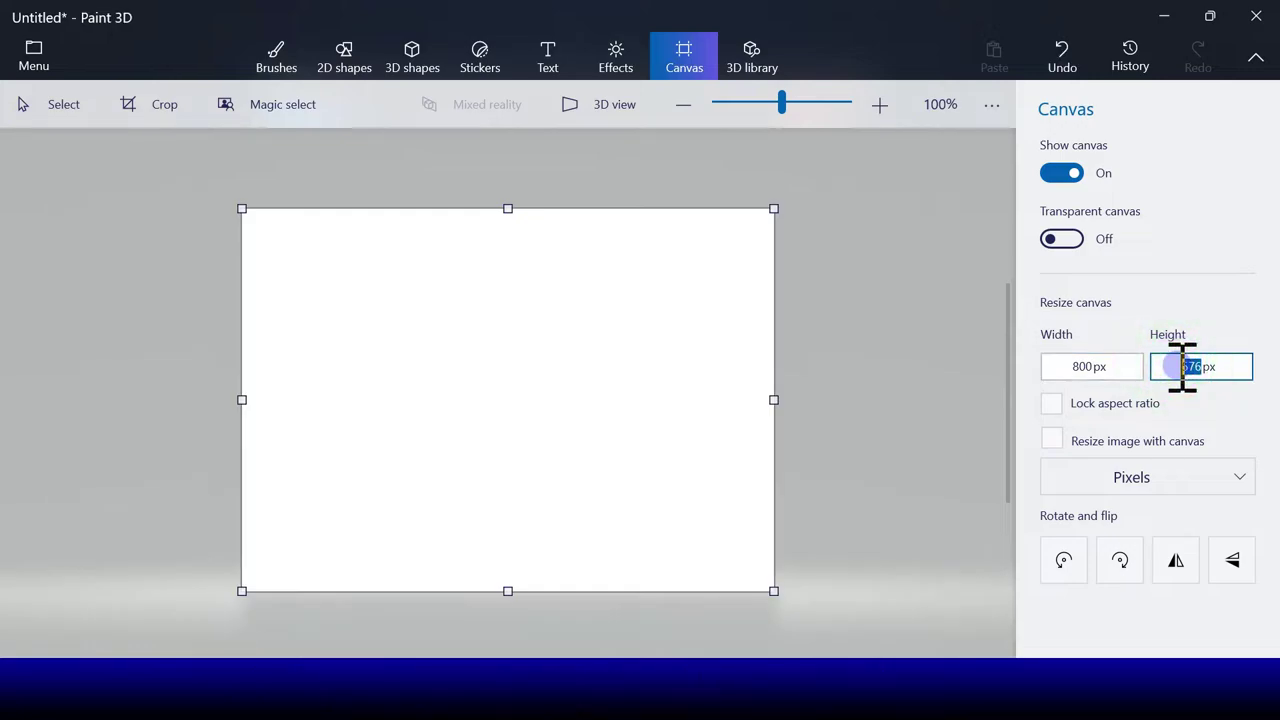
- Set the canvas height to 800 px and fill the whole canvas with bright green
{"action": "key", "text": "Return"}
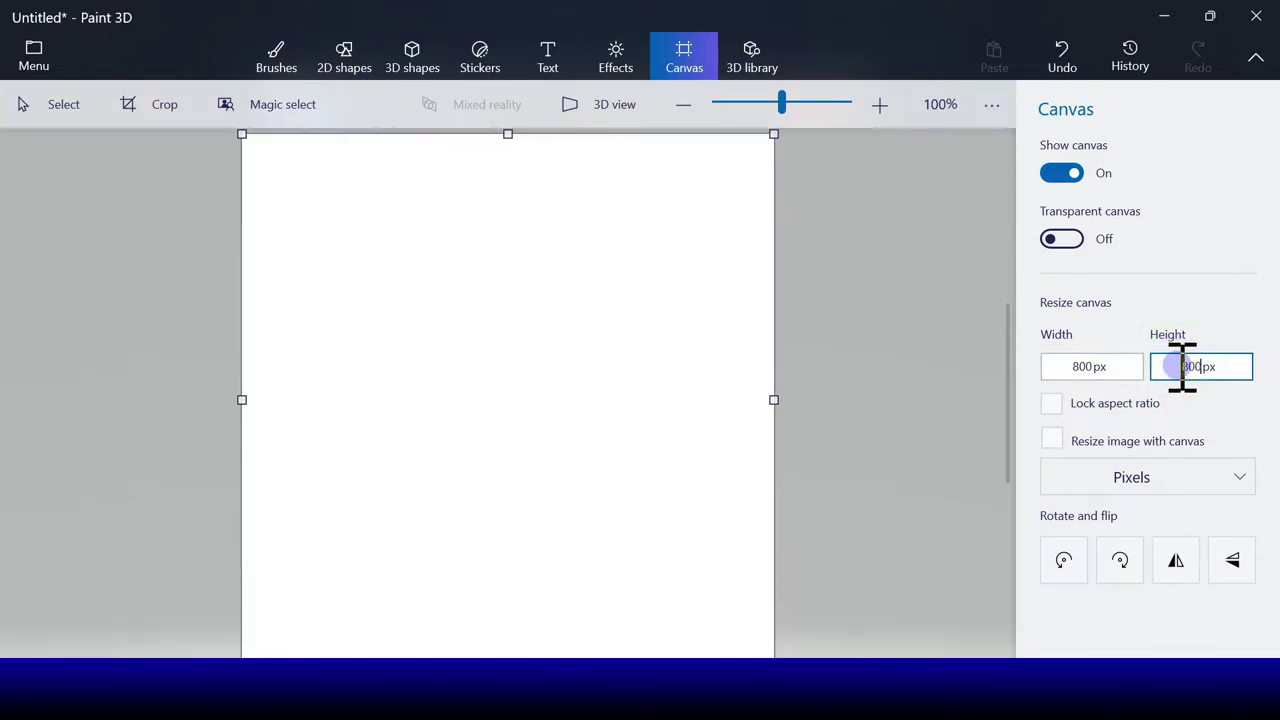
{"action": "left_click", "coordinate": [290, 64]}
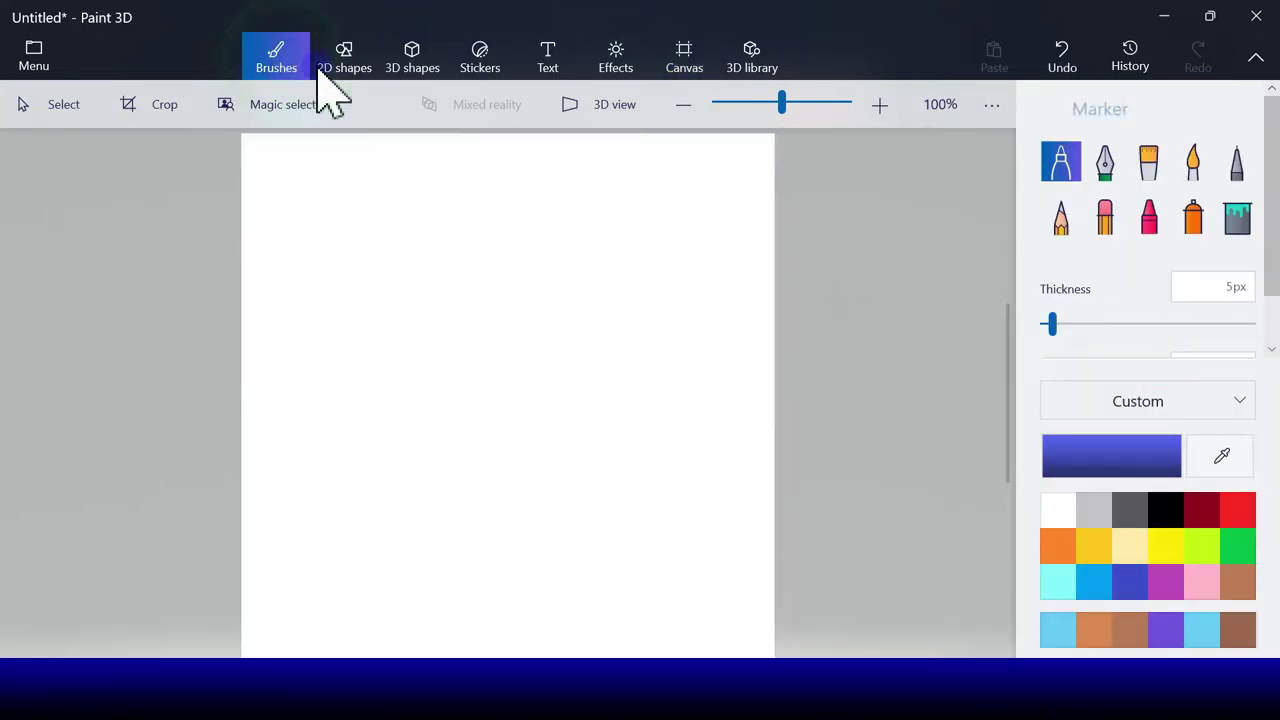
{"action": "left_click", "coordinate": [1232, 214]}
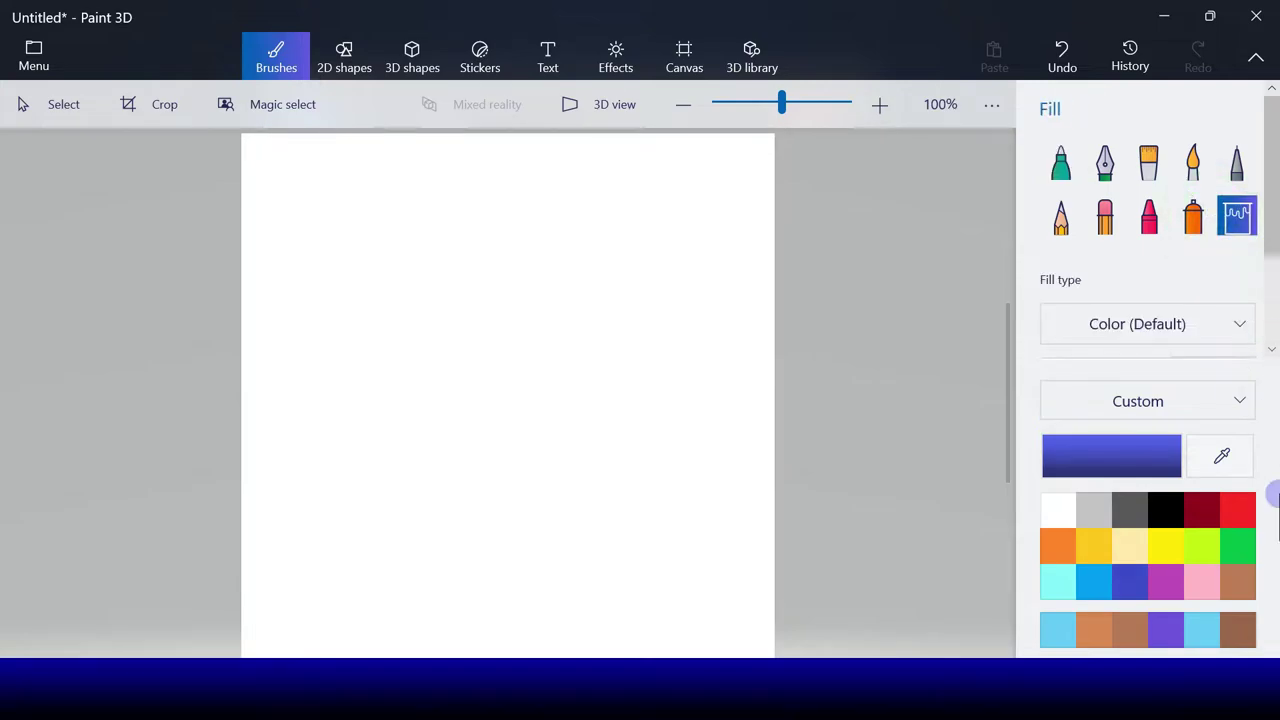
{"action": "left_click", "coordinate": [1234, 545]}
{"action": "left_click", "coordinate": [705, 373]}
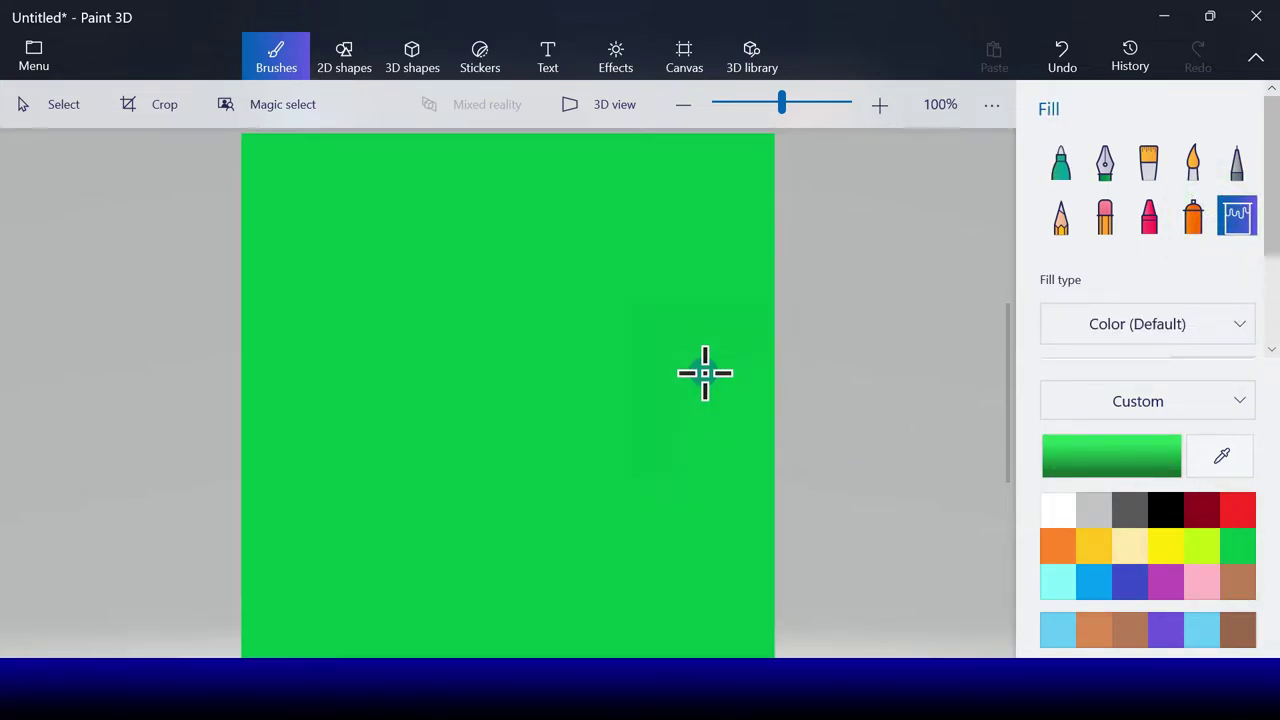
- Draw a wide, flat ellipse near the lower edge of the canvas and give it a solid black fill
{"action": "left_click", "coordinate": [348, 62]}
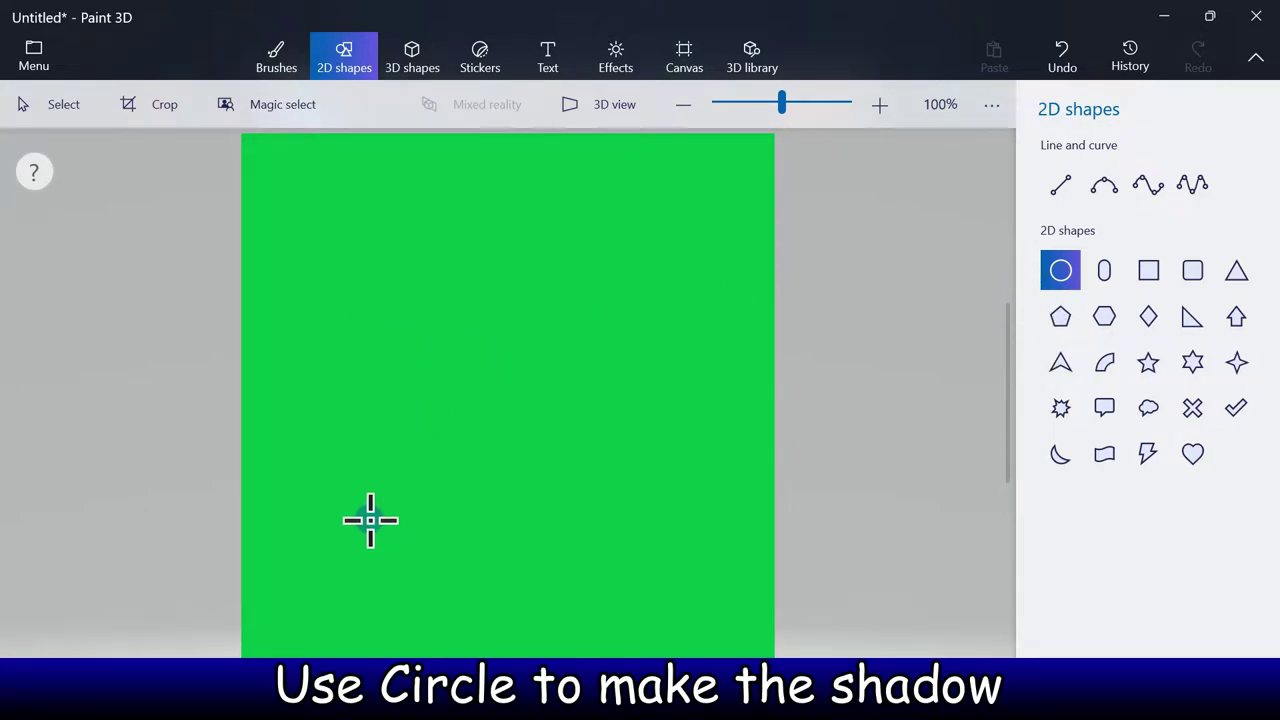
{"action": "mouse_move", "coordinate": [360, 520]}
{"action": "left_mouse_down"}
{"action": "mouse_move", "coordinate": [514, 580]}
{"action": "mouse_move", "coordinate": [673, 620]}
{"action": "left_mouse_up"}
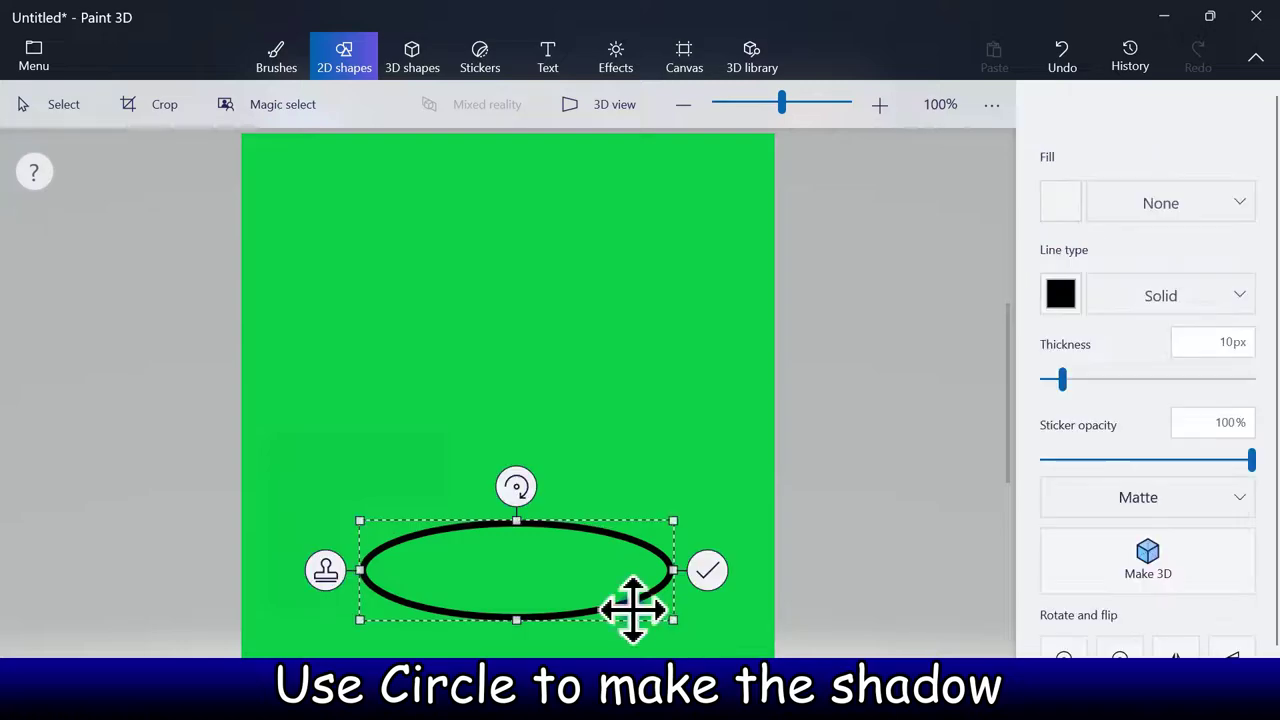
{"action": "left_click_drag", "start_coordinate": [560, 586], "coordinate": [566, 601]}
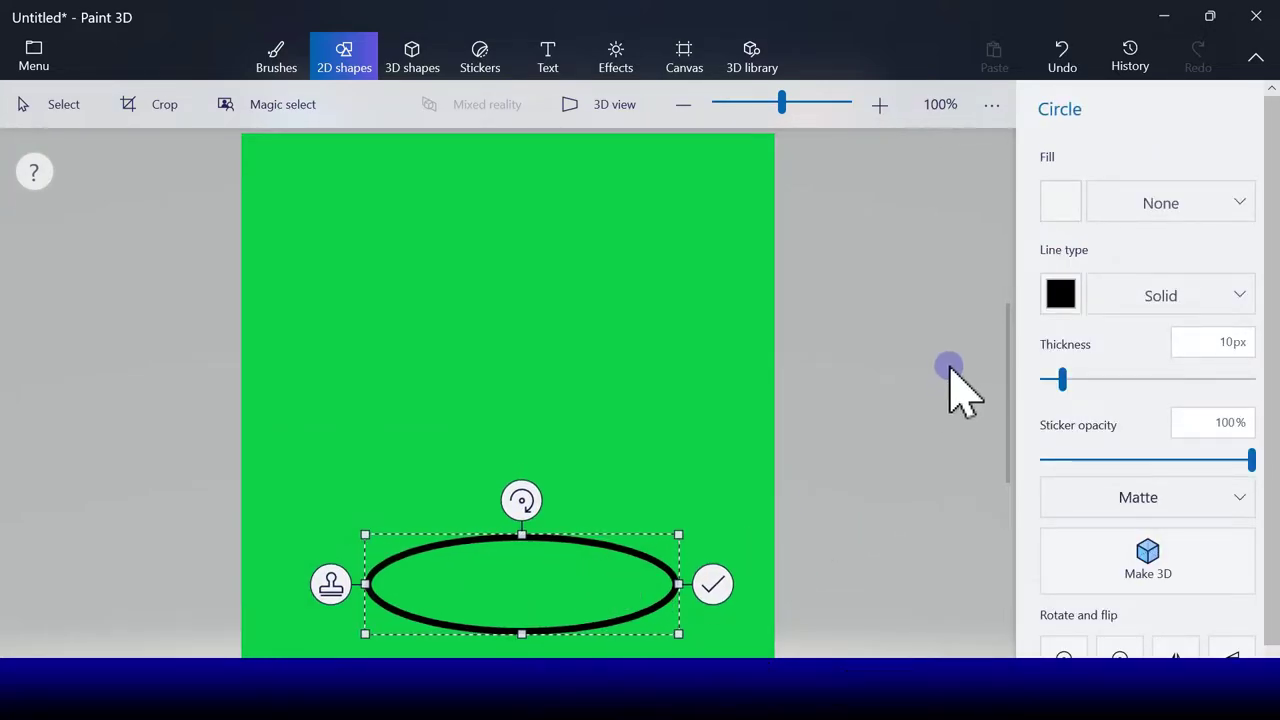
{"action": "left_click", "coordinate": [1062, 200]}
{"action": "left_click", "coordinate": [1074, 275]}
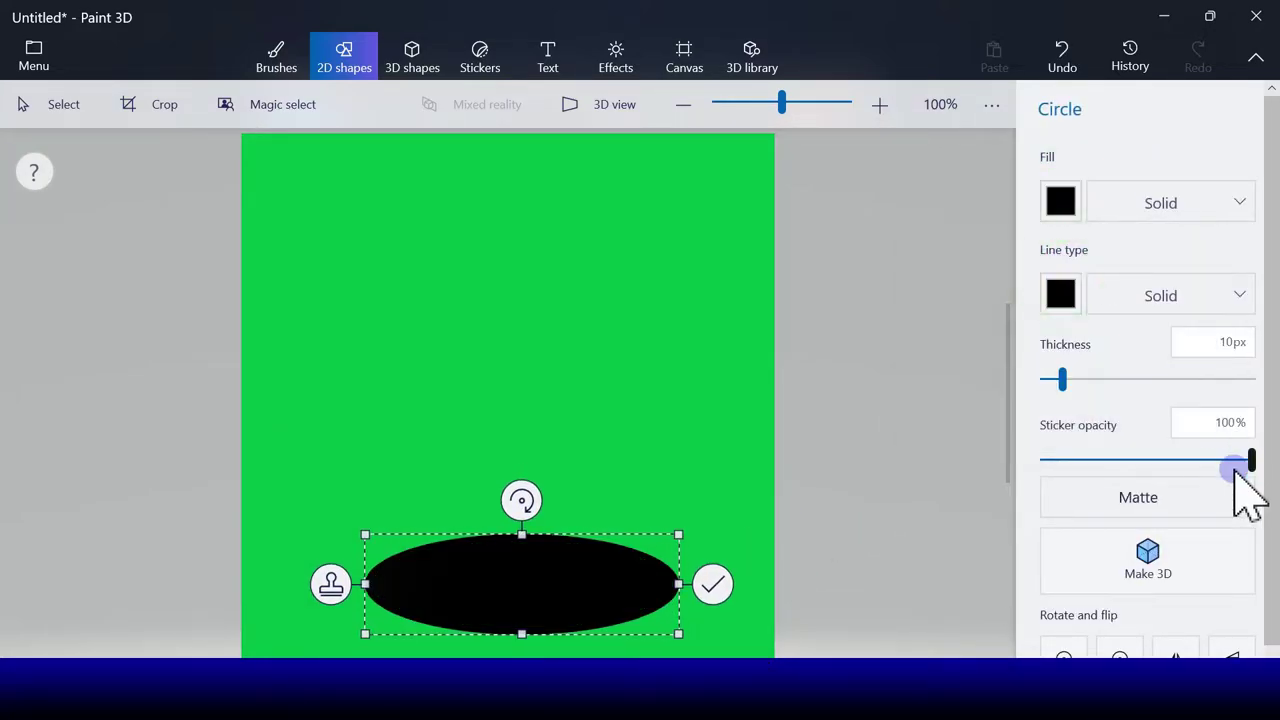
- Set the black ellipse's sticker opacity to 30%, centre it horizontally as the ground shadow and apply it
{"action": "left_click_drag", "start_coordinate": [1236, 468], "coordinate": [1085, 457]}
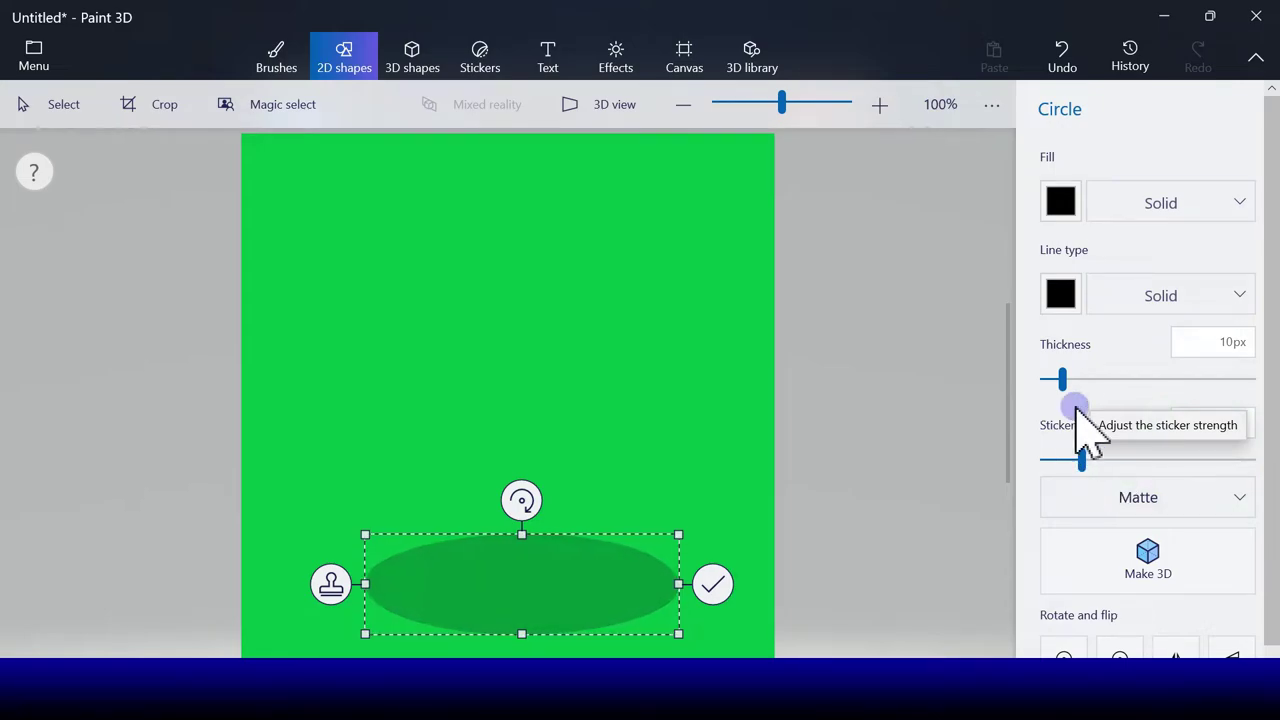
{"action": "left_click_drag", "start_coordinate": [1076, 409], "coordinate": [1104, 460]}
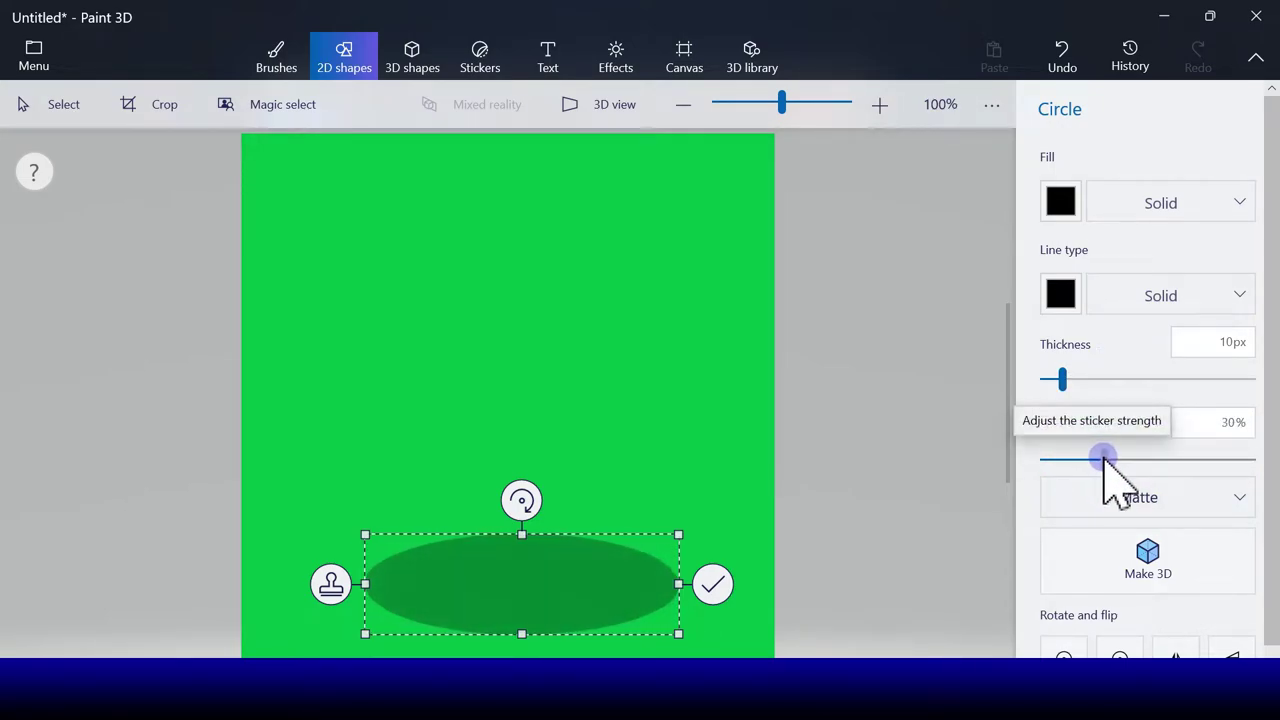
{"action": "left_click_drag", "start_coordinate": [537, 563], "coordinate": [520, 566]}
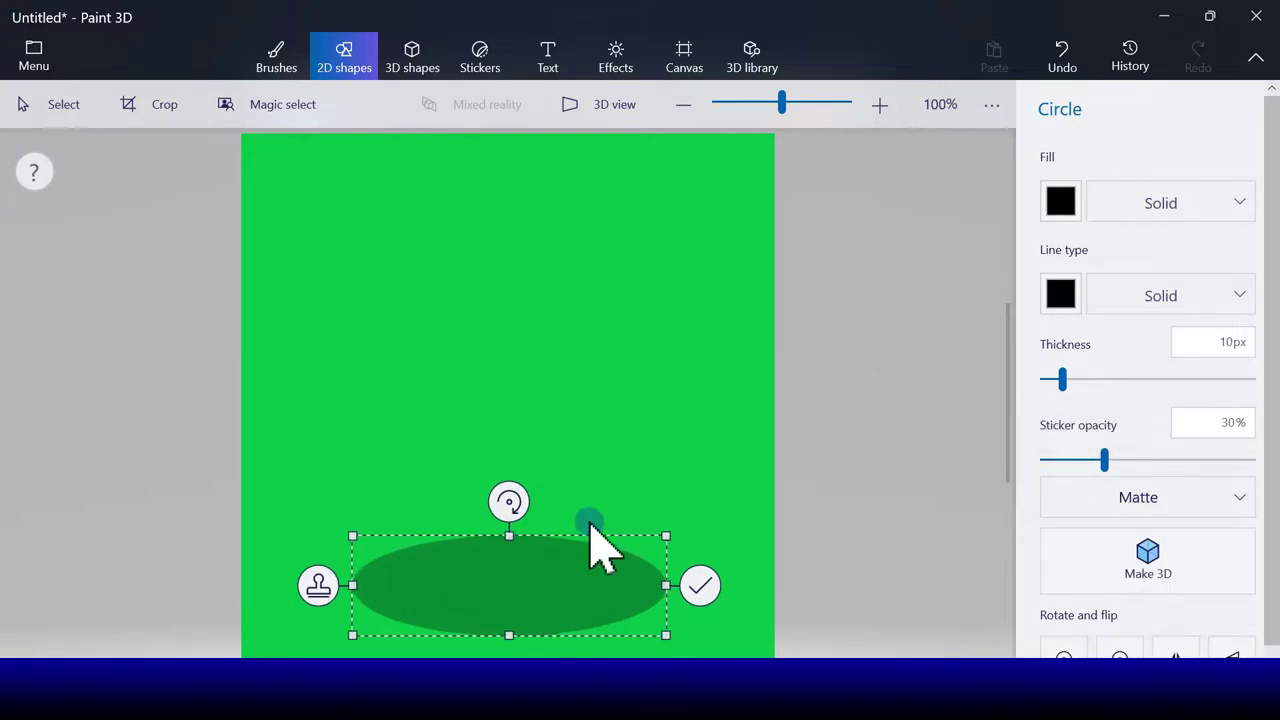
{"action": "left_click", "coordinate": [697, 585]}
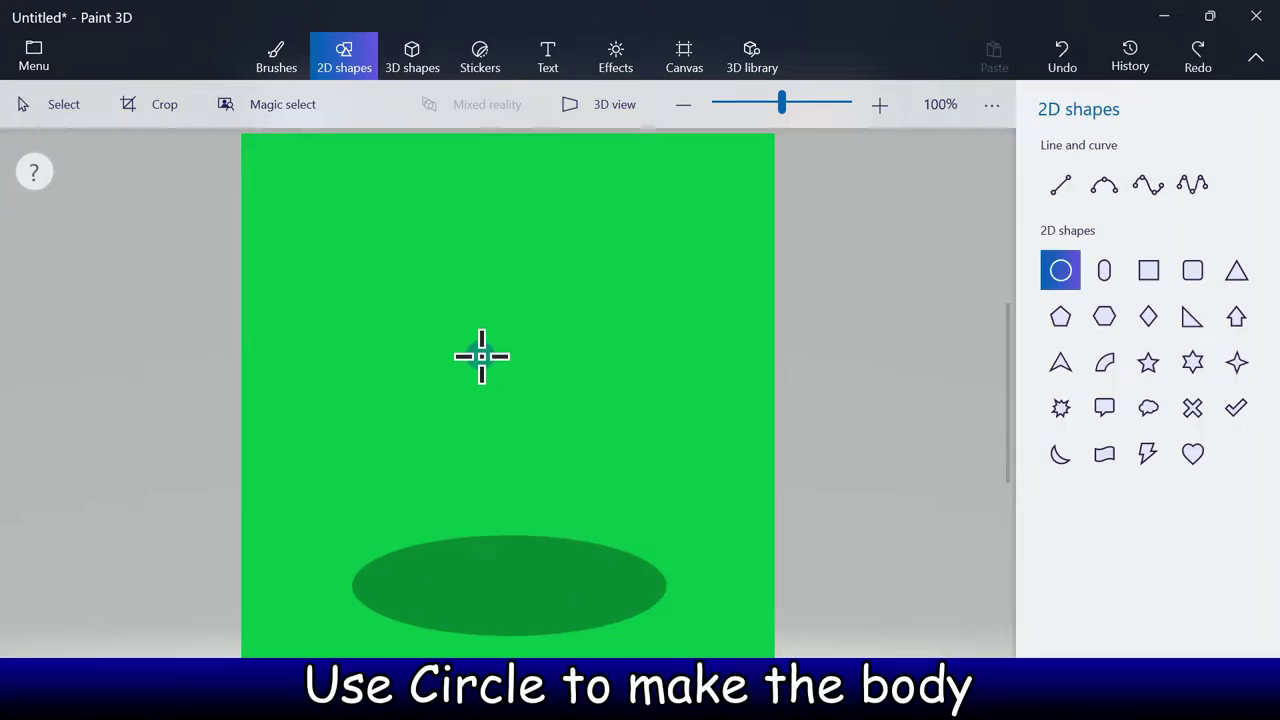
- Draw a white ellipse for the animal's body, place it just above the shadow and widen it into an oval
{"action": "left_click_drag", "start_coordinate": [480, 354], "coordinate": [700, 540]}
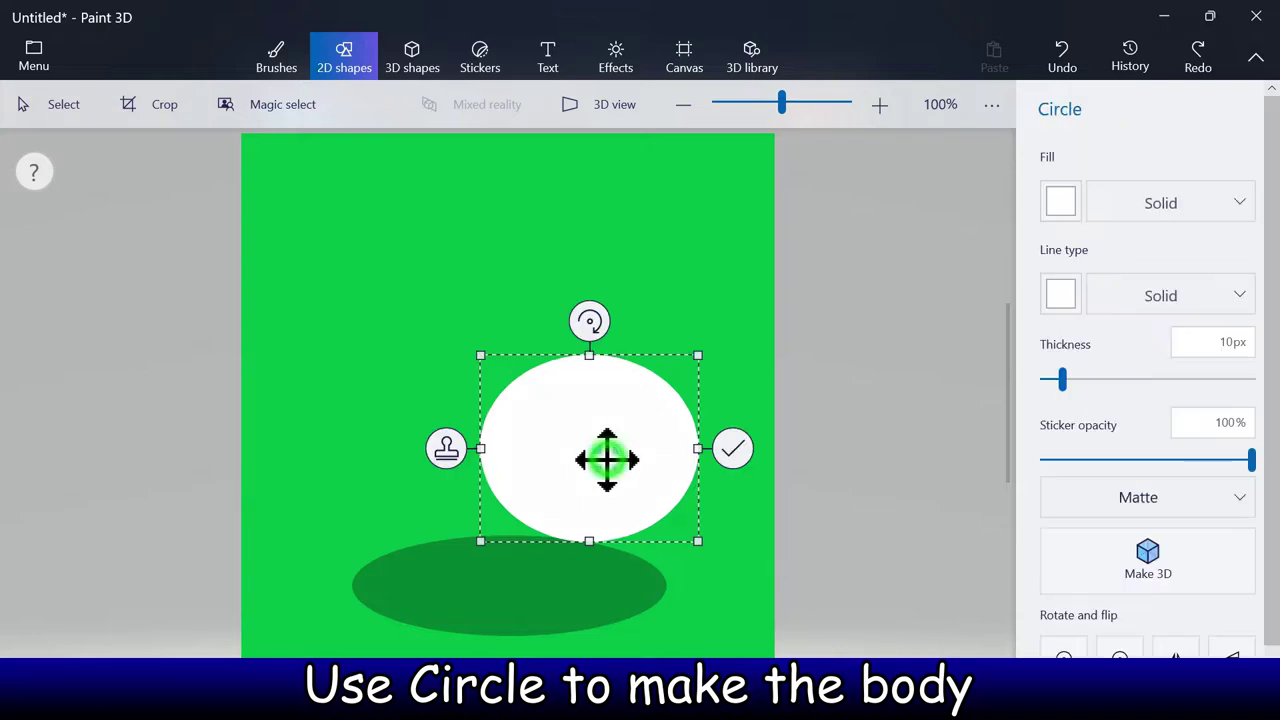
{"action": "left_click_drag", "start_coordinate": [603, 454], "coordinate": [537, 428]}
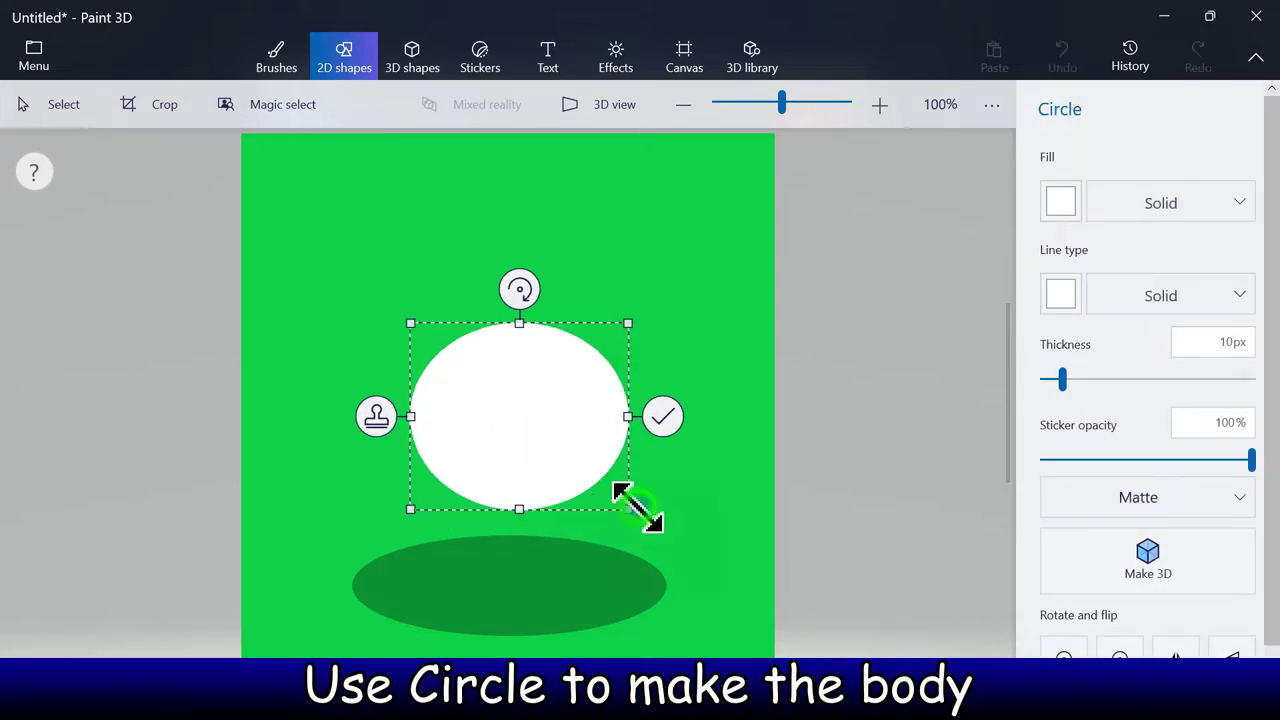
{"action": "left_click_drag", "start_coordinate": [636, 508], "coordinate": [686, 517]}
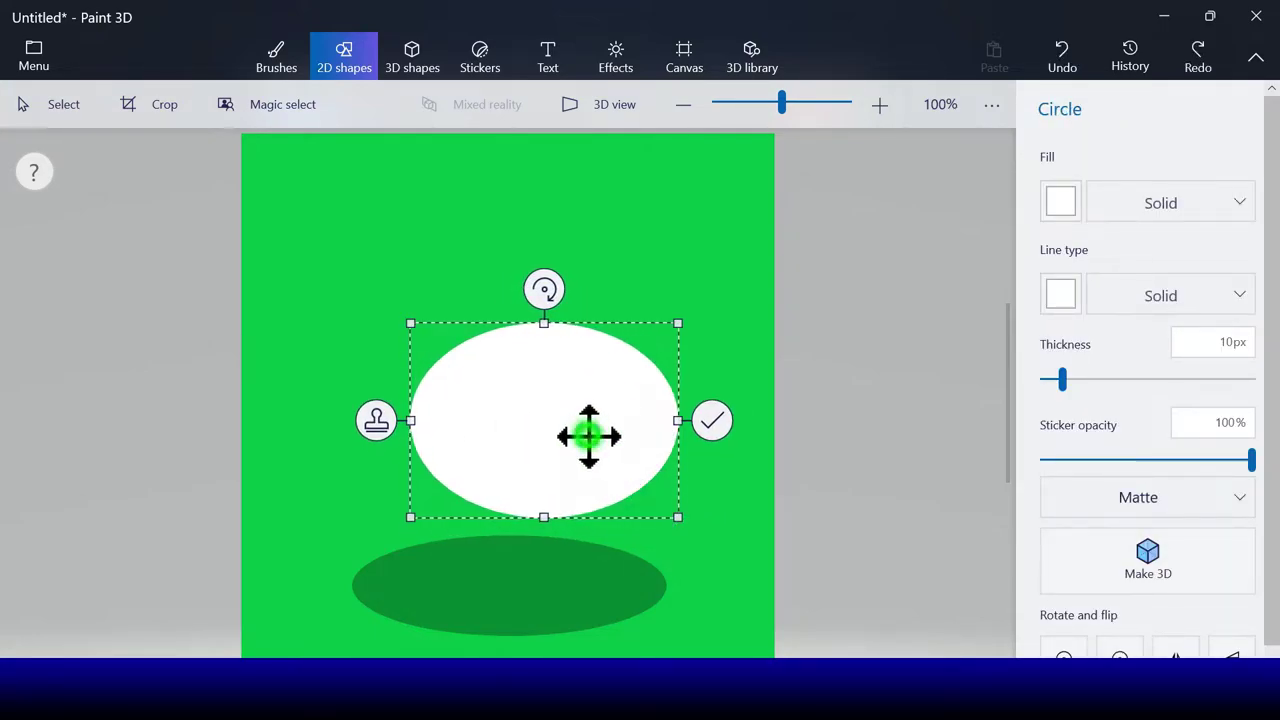
- Stamp the body ellipse, then shrink the copy and place it as a head overlapping the body's upper-left side
{"action": "left_click", "coordinate": [374, 420]}
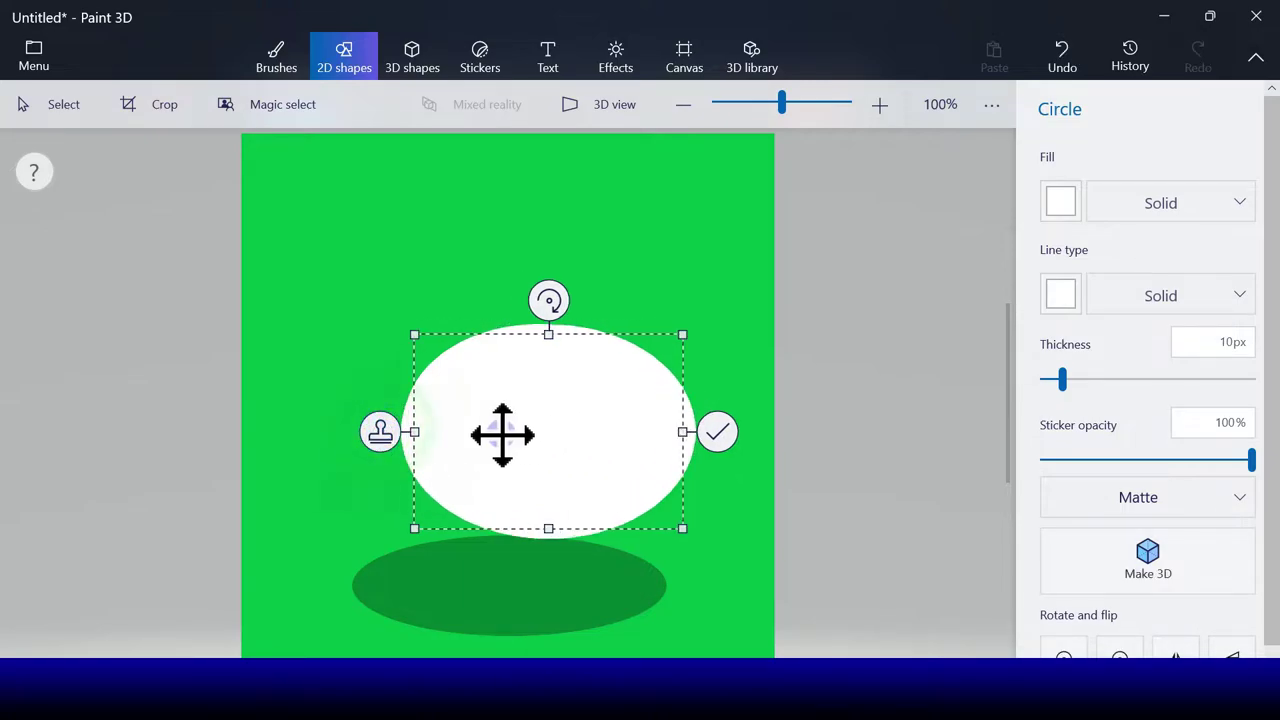
{"action": "left_click_drag", "start_coordinate": [502, 434], "coordinate": [413, 386]}
{"action": "left_click_drag", "start_coordinate": [591, 486], "coordinate": [508, 455]}
{"action": "left_click_drag", "start_coordinate": [420, 386], "coordinate": [410, 390]}
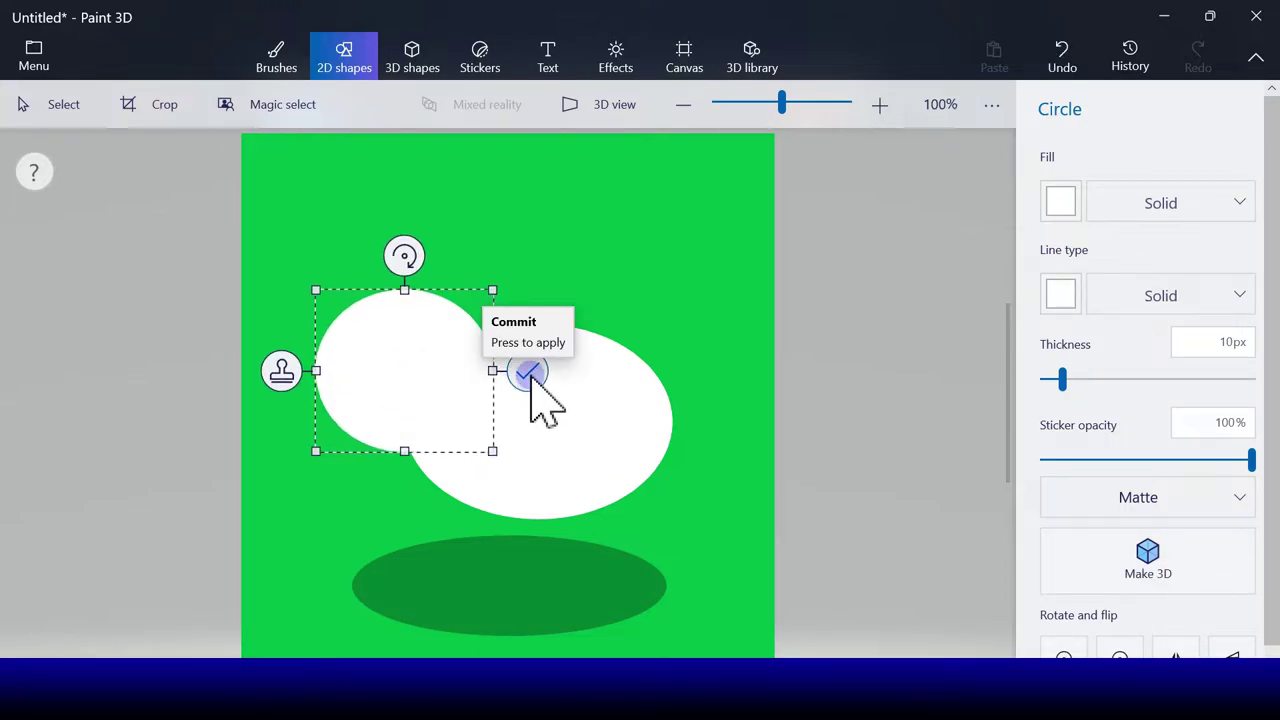
- Stamp the head, then shrink the copy to a narrow oval, tilt it left and place it as an ear at the head's upper left
{"action": "left_click", "coordinate": [282, 370]}
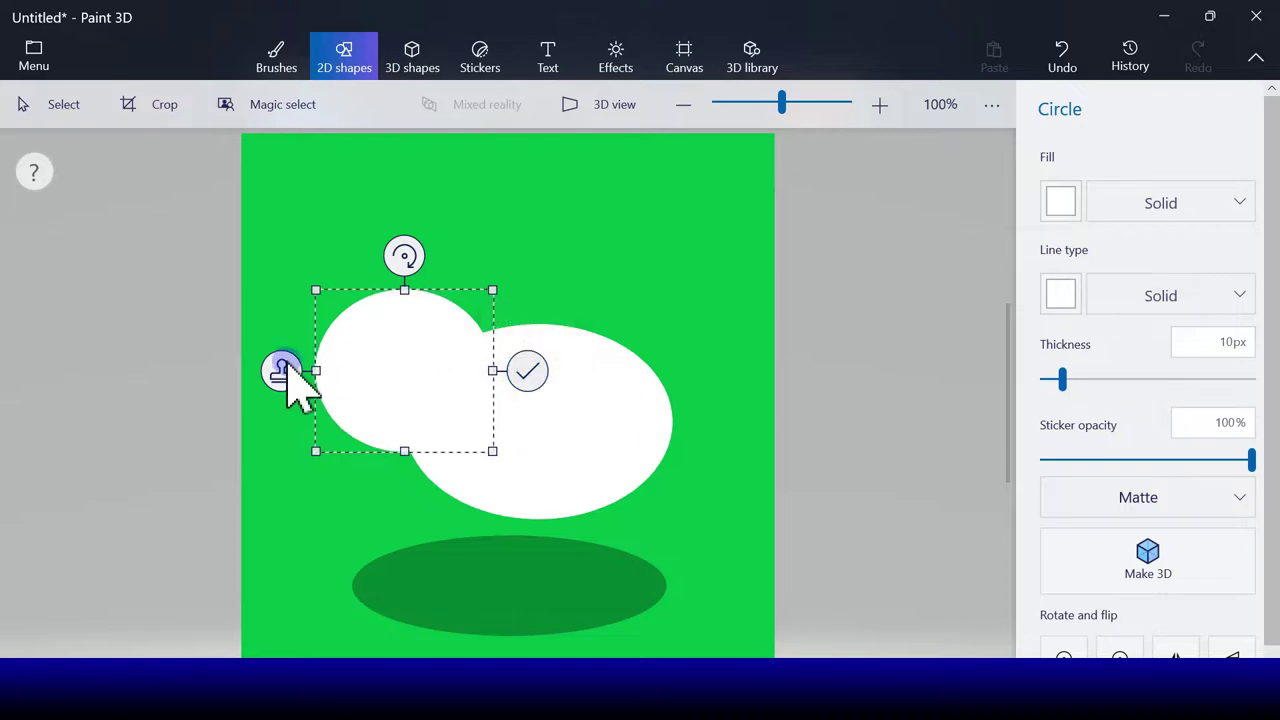
{"action": "left_click_drag", "start_coordinate": [295, 367], "coordinate": [305, 377]}
{"action": "left_click_drag", "start_coordinate": [505, 465], "coordinate": [381, 396]}
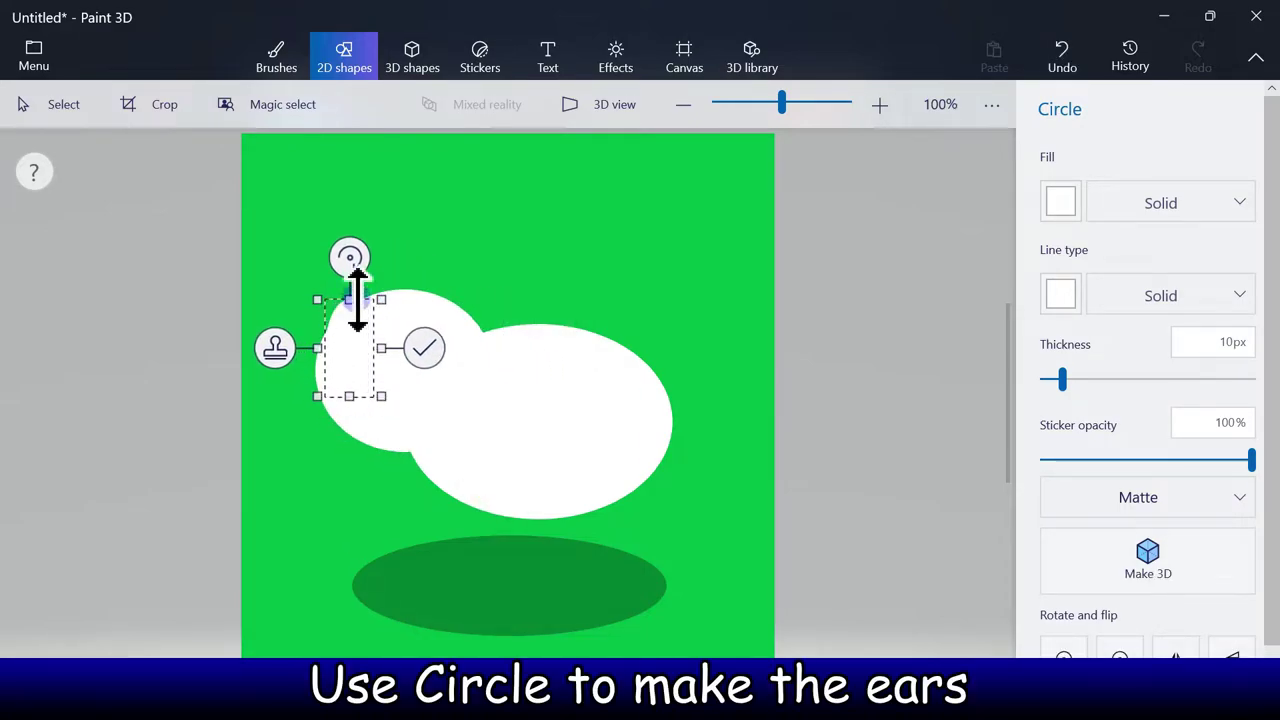
{"action": "left_click_drag", "start_coordinate": [349, 261], "coordinate": [279, 287]}
{"action": "left_click_drag", "start_coordinate": [333, 347], "coordinate": [323, 314]}
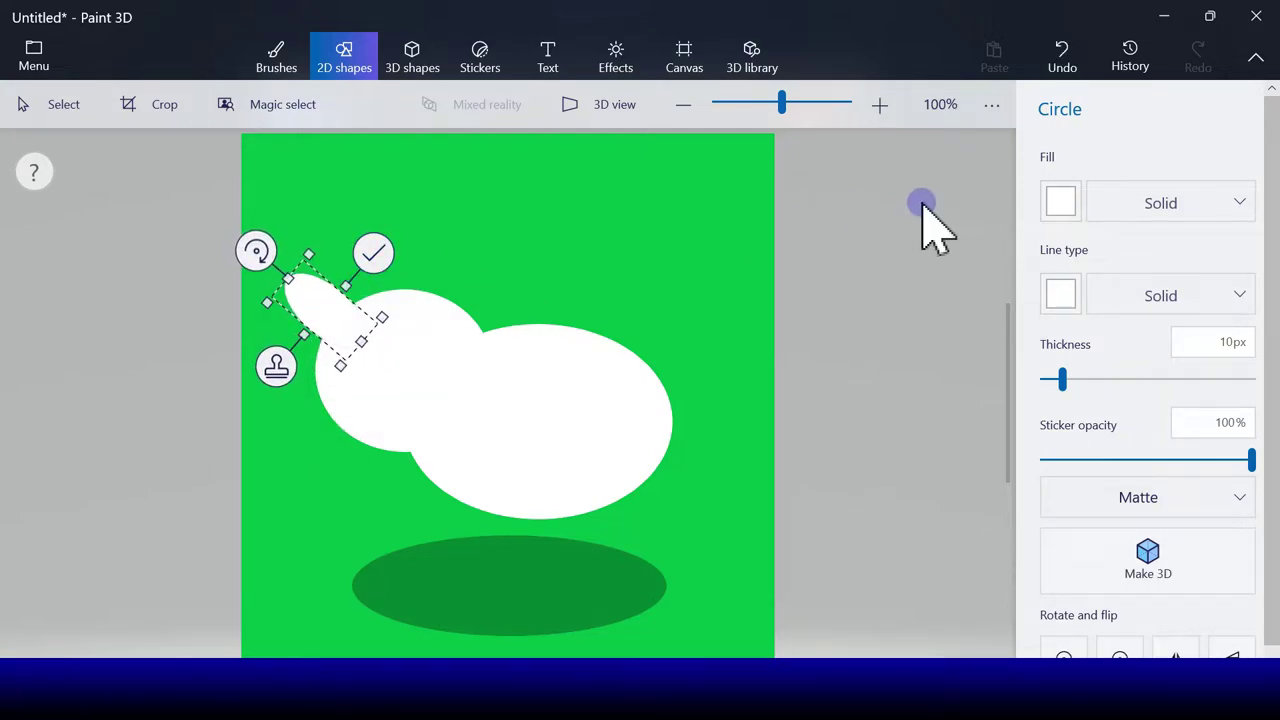
- Change both the fill and the outline of the ear to light pink
{"action": "left_click", "coordinate": [1064, 200]}
{"action": "left_click", "coordinate": [1117, 350]}
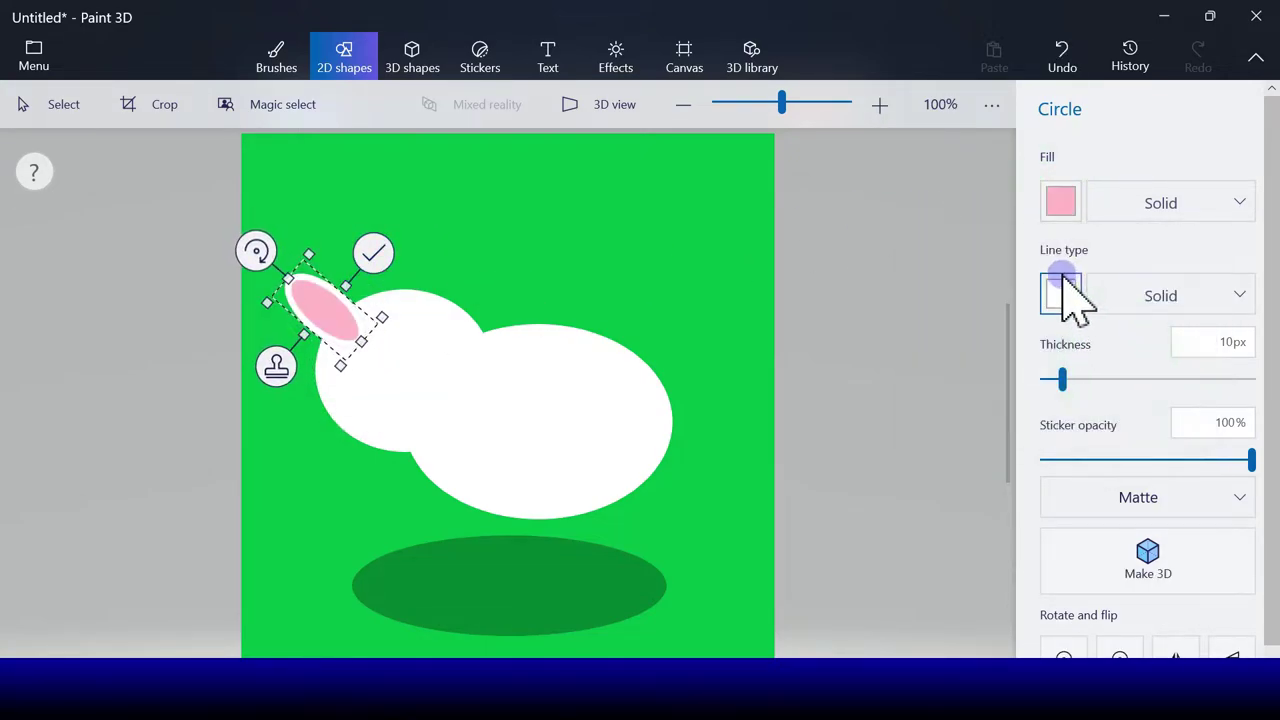
{"action": "left_click", "coordinate": [1060, 292]}
{"action": "left_click", "coordinate": [1117, 440]}
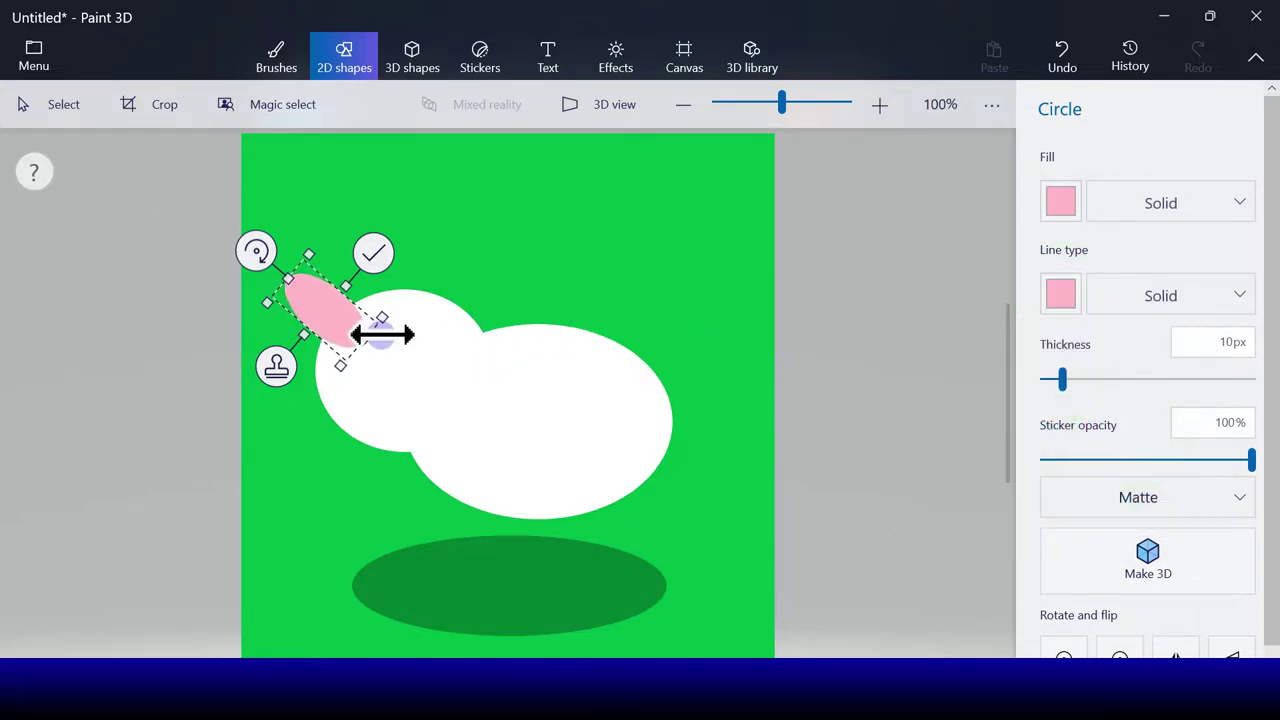
- Stamp the pink ear and place a copy, tilted the opposite way, at the head's upper right
{"action": "left_click_drag", "start_coordinate": [312, 314], "coordinate": [491, 280]}
{"action": "left_click", "coordinate": [268, 364]}
{"action": "left_click_drag", "start_coordinate": [405, 232], "coordinate": [305, 385]}
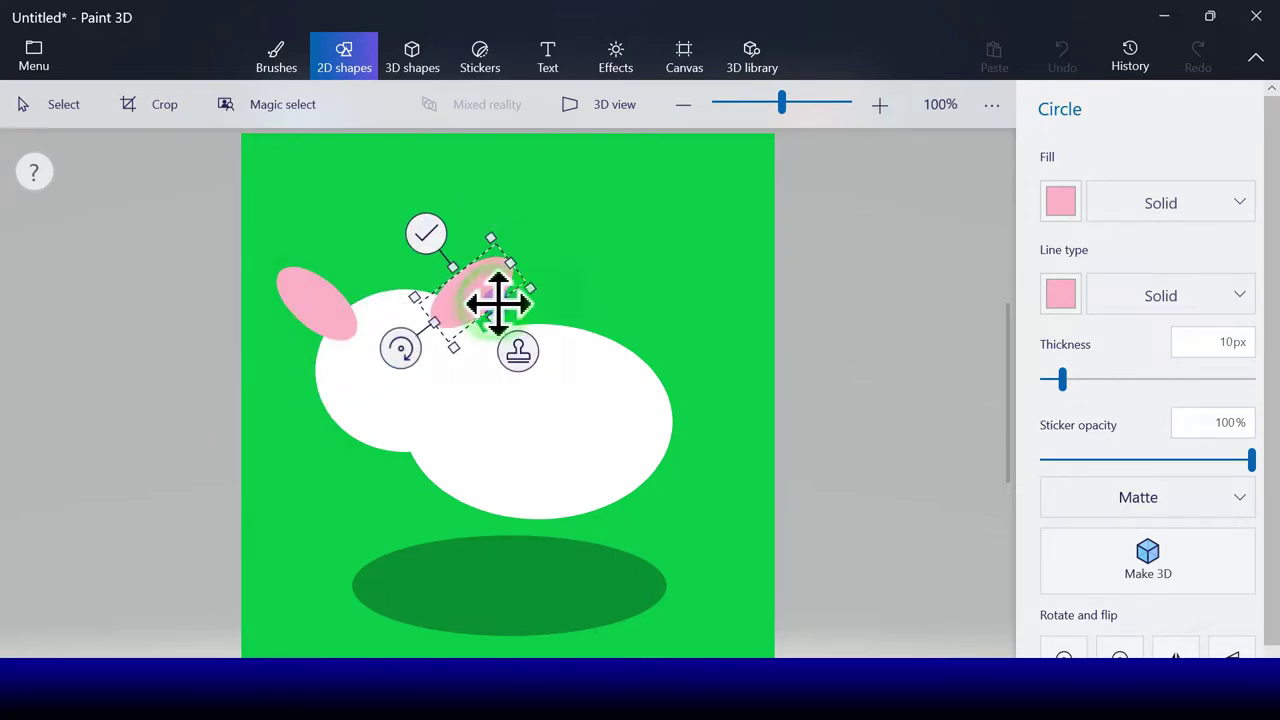
{"action": "mouse_move", "coordinate": [494, 300]}
{"action": "left_mouse_down"}
{"action": "mouse_move", "coordinate": [503, 310]}
{"action": "mouse_move", "coordinate": [478, 312]}
{"action": "left_mouse_up"}
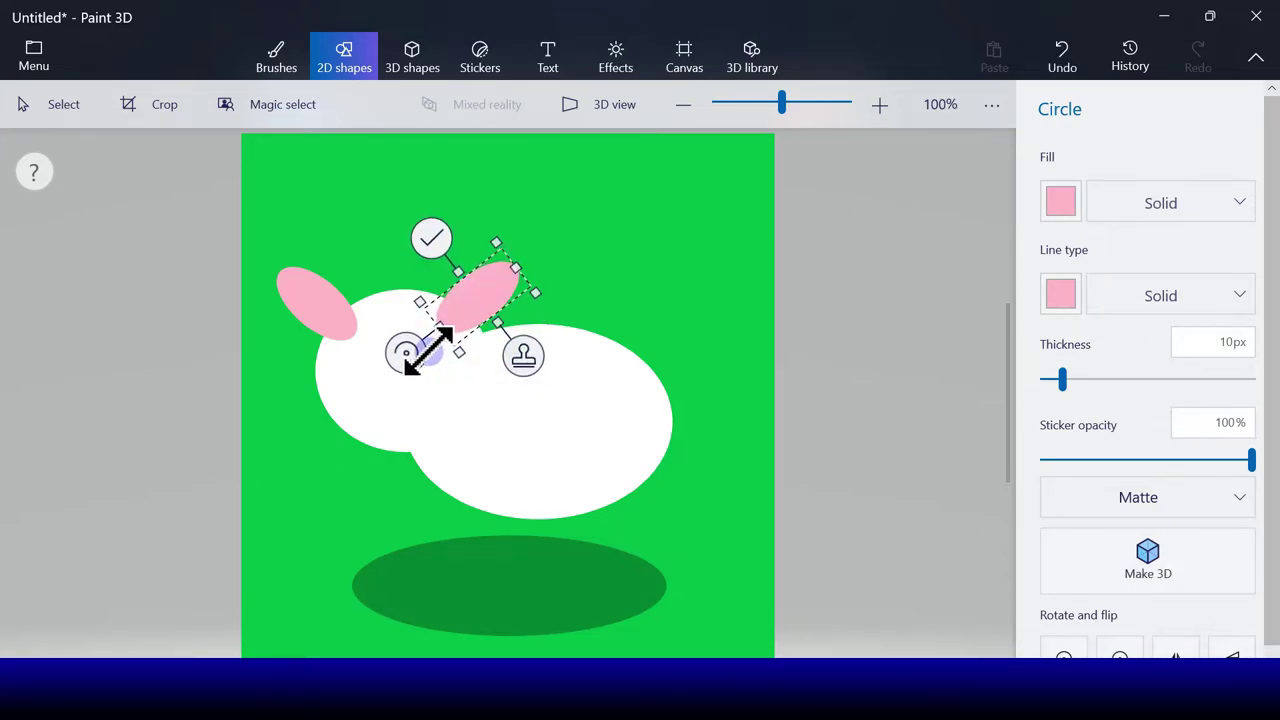
{"action": "left_click", "coordinate": [589, 305]}
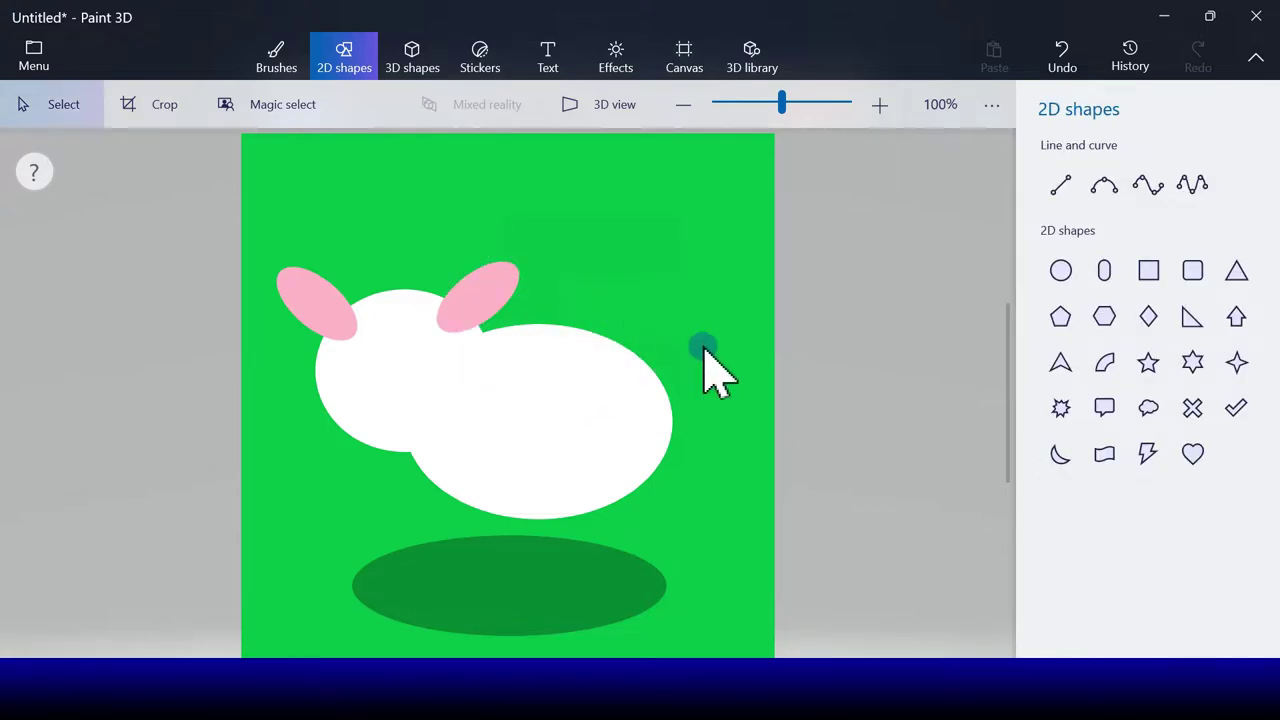
- Draw two 10 px pink lines for legs, converging slightly from below the head down to the shadow
{"action": "left_click", "coordinate": [1060, 184]}
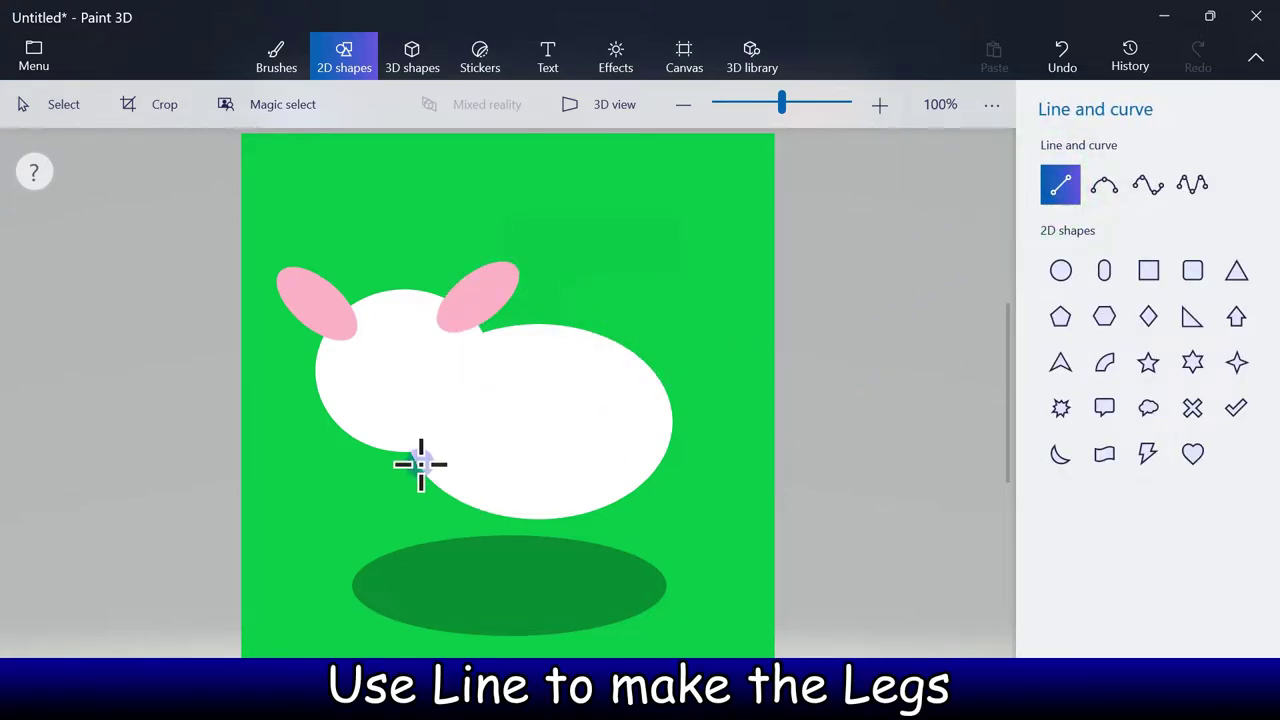
{"action": "left_click_drag", "start_coordinate": [412, 455], "coordinate": [417, 566]}
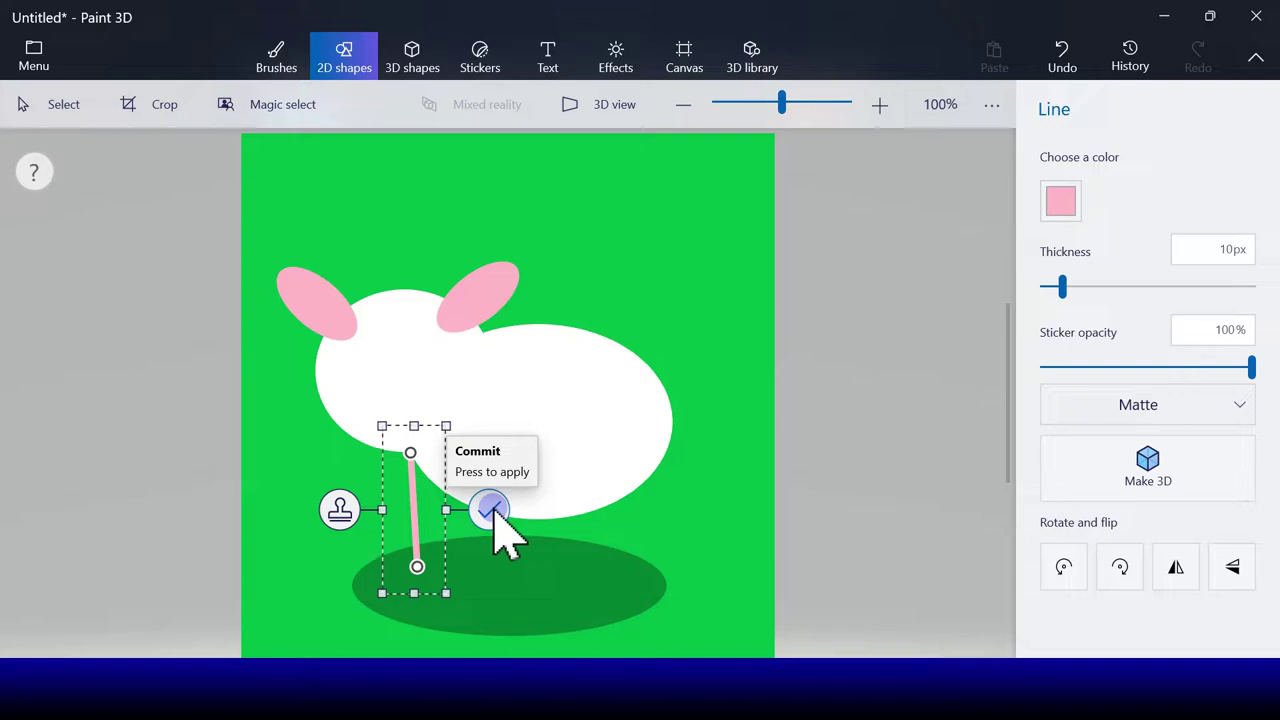
{"action": "left_click", "coordinate": [490, 511]}
{"action": "left_click", "coordinate": [1061, 185]}
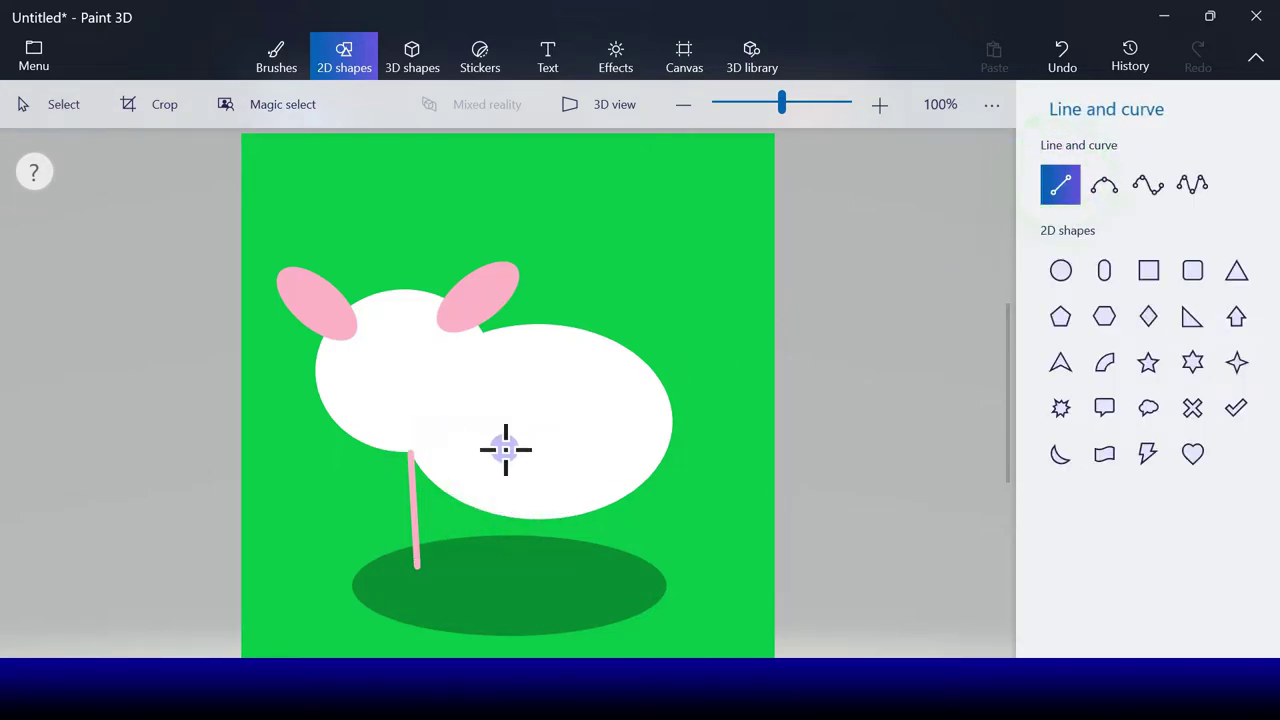
{"action": "left_click_drag", "start_coordinate": [447, 459], "coordinate": [440, 566]}
{"action": "left_click", "coordinate": [510, 506]}
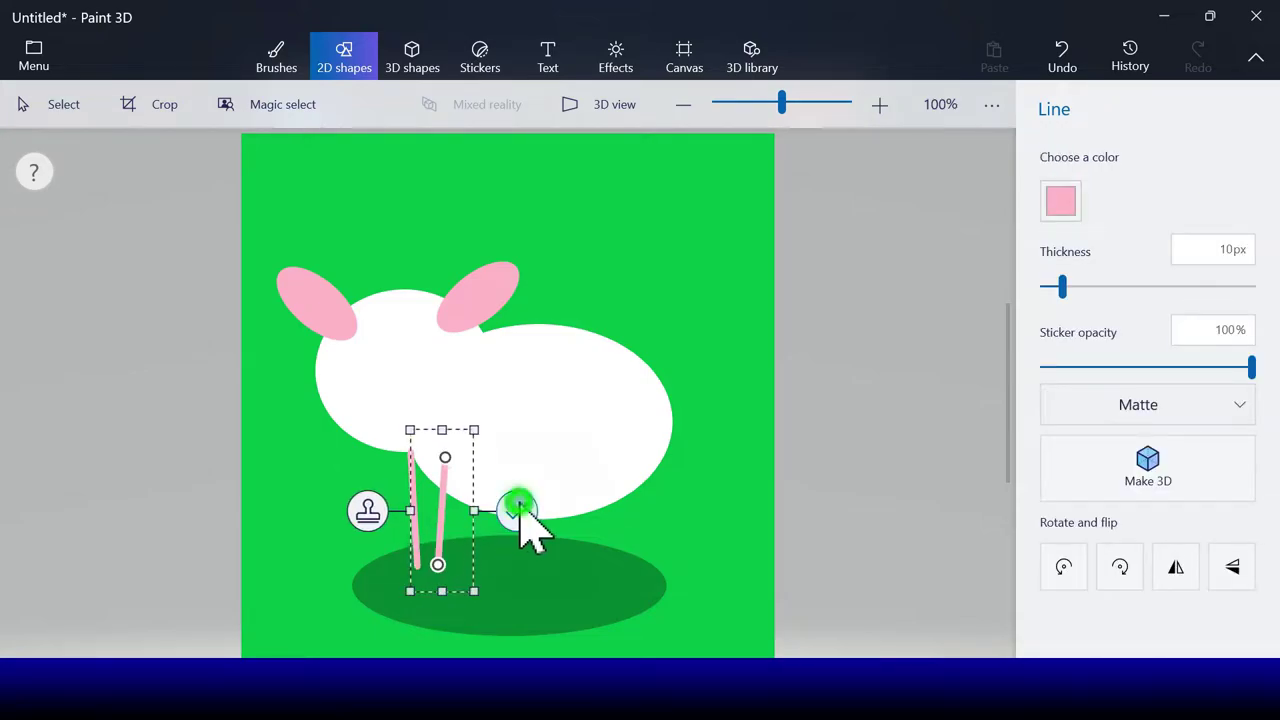
- Add a second pair of pink leg lines just right of the first pair, from the front of the body to the shadow
{"action": "left_click", "coordinate": [1060, 187]}
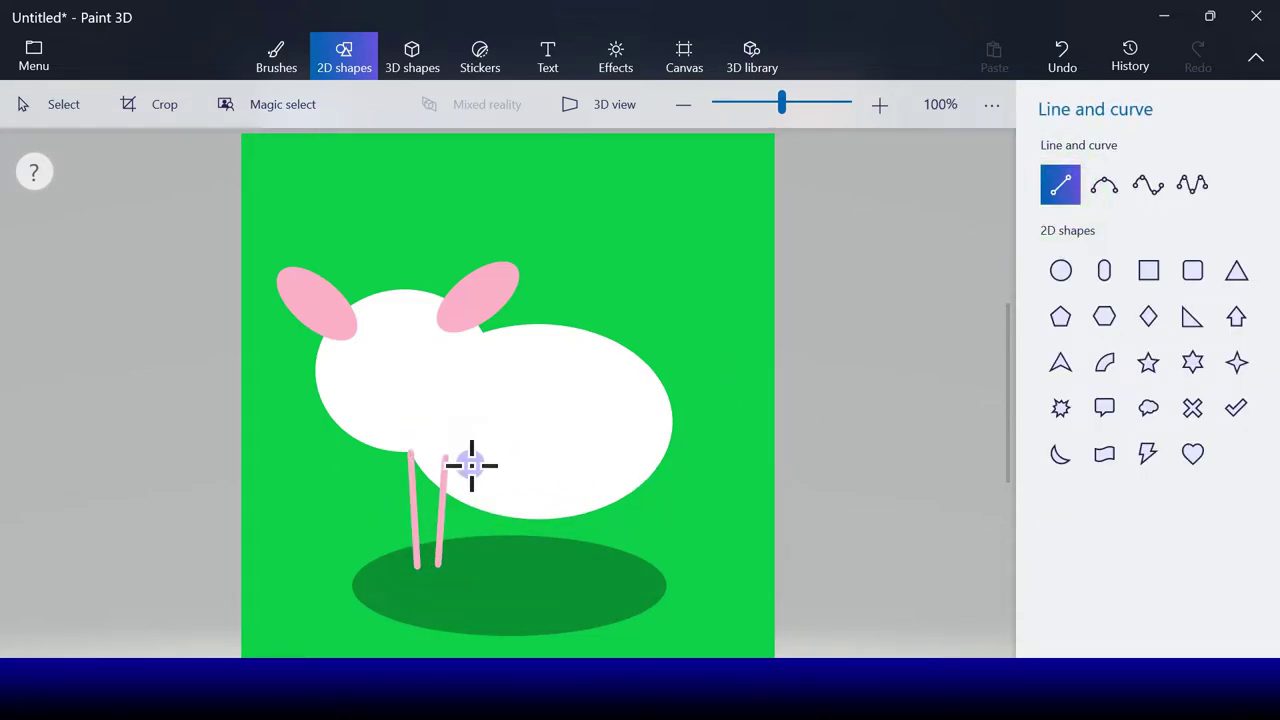
{"action": "left_click_drag", "start_coordinate": [455, 459], "coordinate": [463, 569]}
{"action": "left_click", "coordinate": [529, 512]}
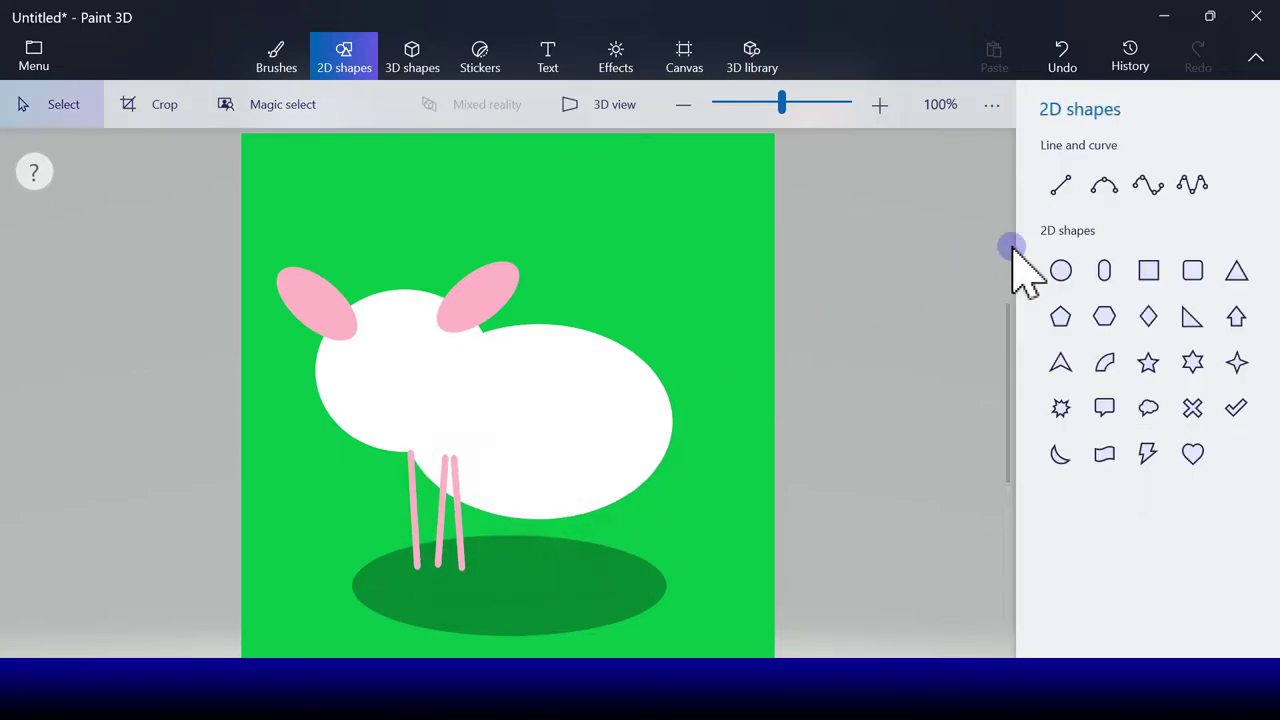
{"action": "left_click", "coordinate": [1063, 186]}
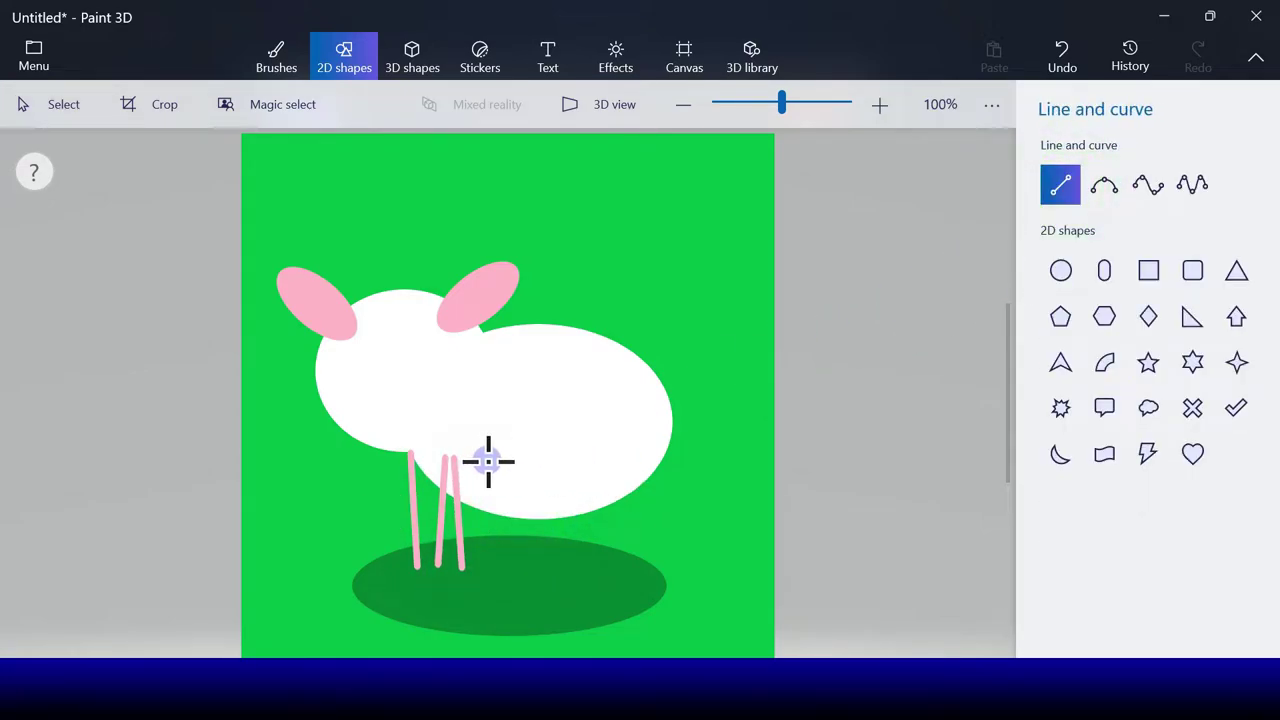
{"action": "left_click_drag", "start_coordinate": [489, 460], "coordinate": [483, 573]}
{"action": "left_click", "coordinate": [566, 520]}
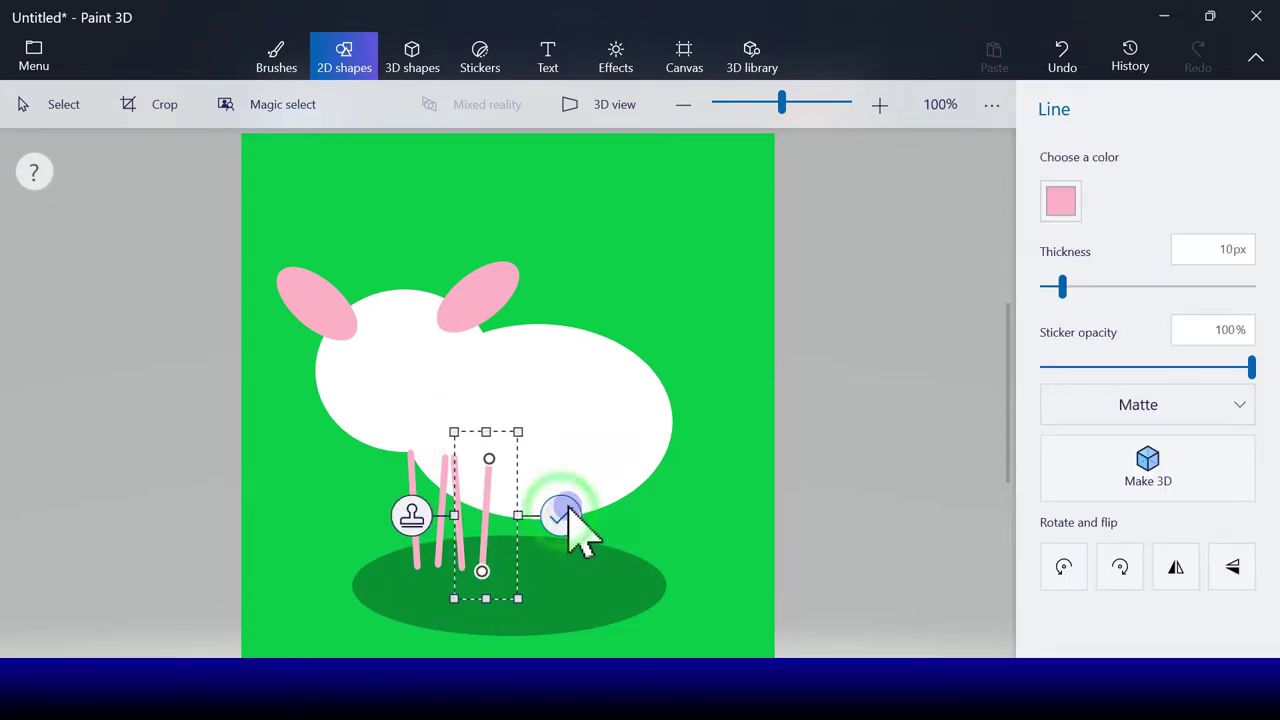
- Draw two 10 px pink leg lines, converging slightly from the rear end of the body down to the shadow
{"action": "left_click", "coordinate": [1062, 190]}
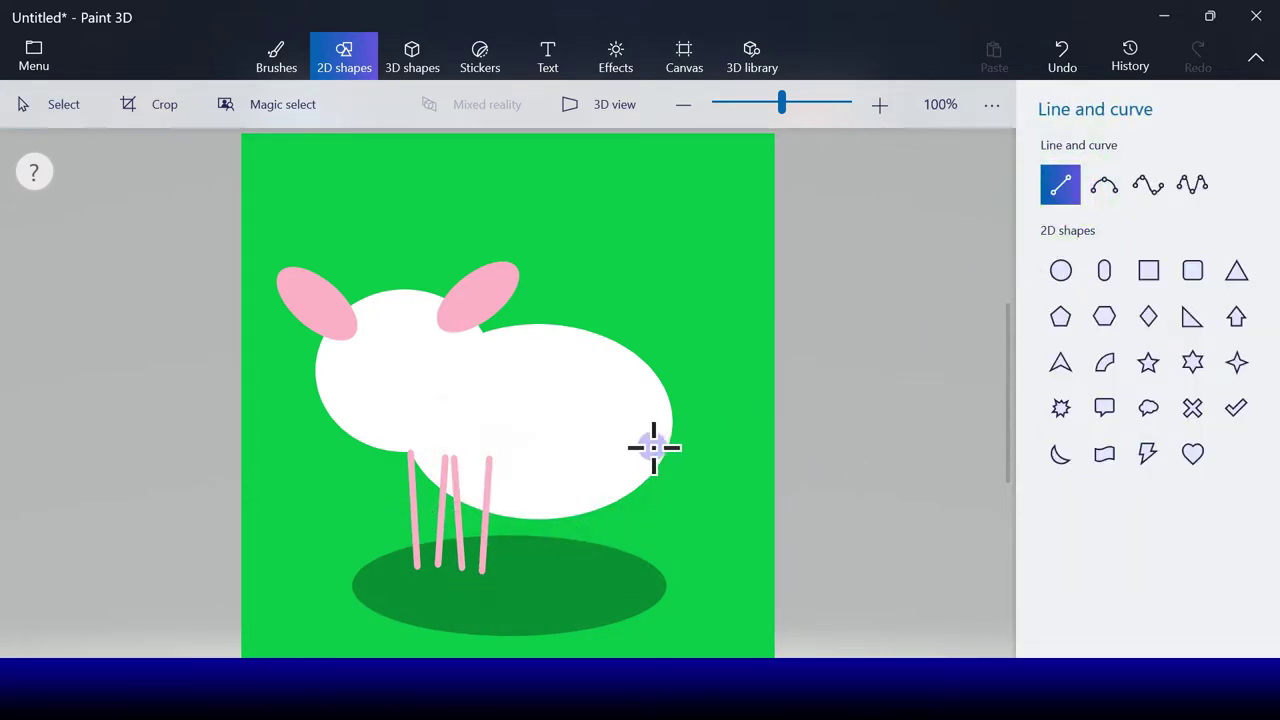
{"action": "left_click_drag", "start_coordinate": [652, 447], "coordinate": [645, 574]}
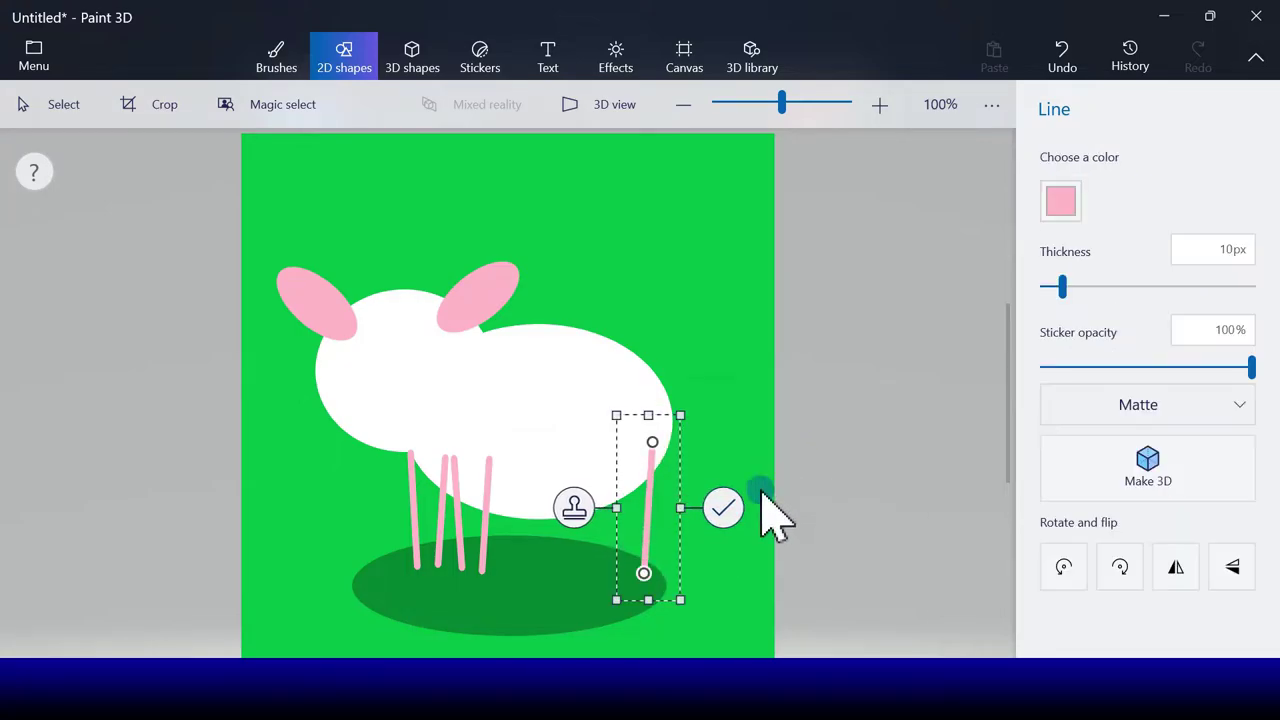
{"action": "left_click", "coordinate": [727, 508]}
{"action": "left_click", "coordinate": [1060, 186]}
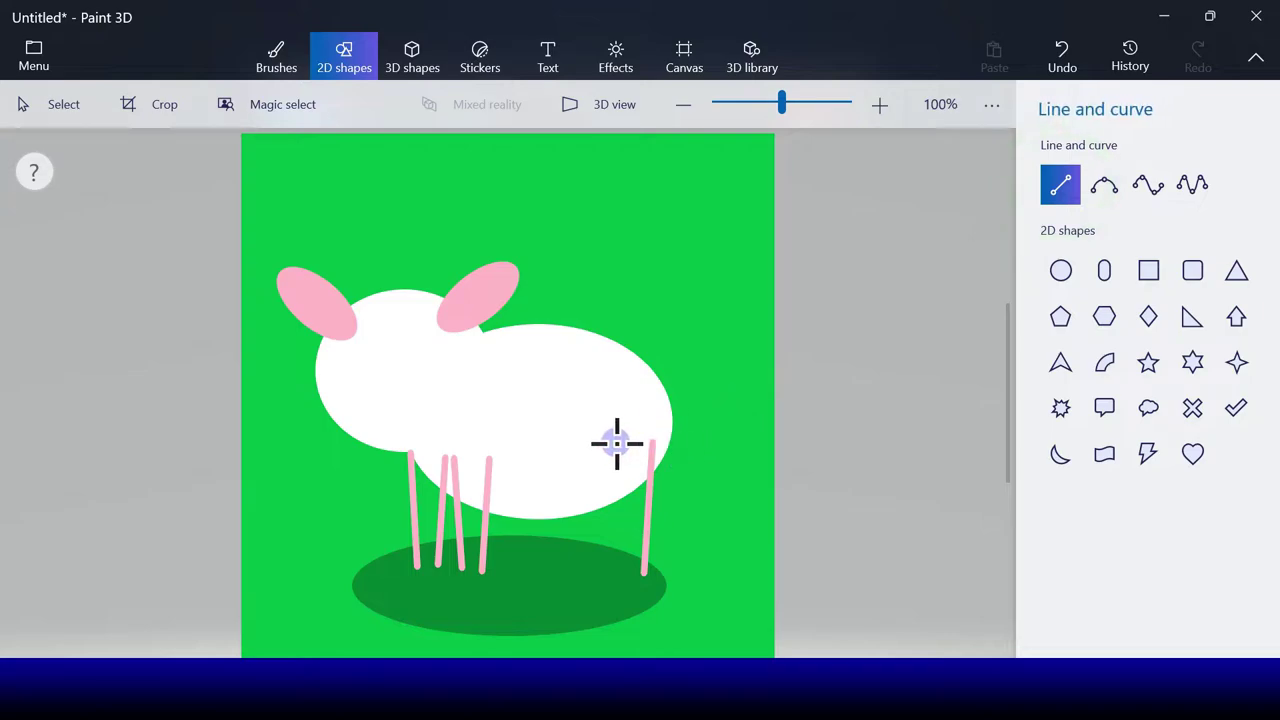
{"action": "left_click_drag", "start_coordinate": [605, 447], "coordinate": [621, 571]}
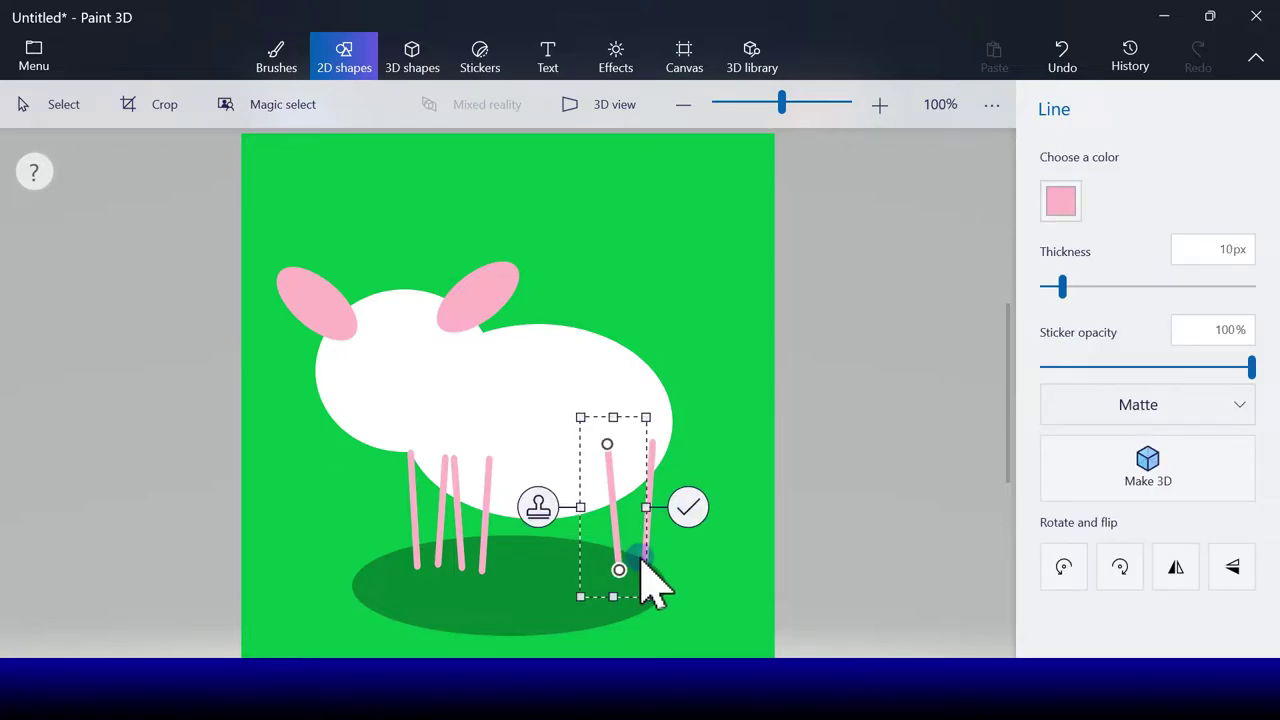
{"action": "left_click", "coordinate": [692, 508]}
- Add a second pair of 10 px pink rear leg lines just left of the first rear pair, from body to shadow
{"action": "left_click", "coordinate": [1068, 188]}
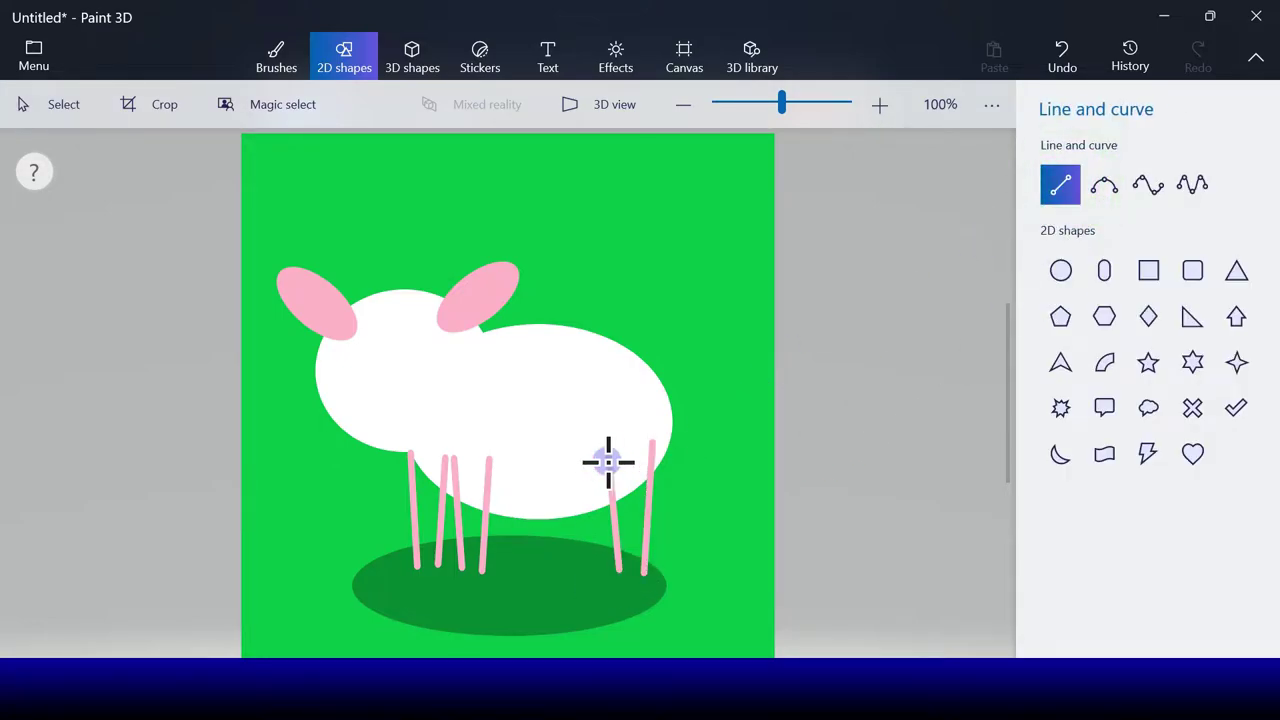
{"action": "left_click_drag", "start_coordinate": [594, 445], "coordinate": [583, 566]}
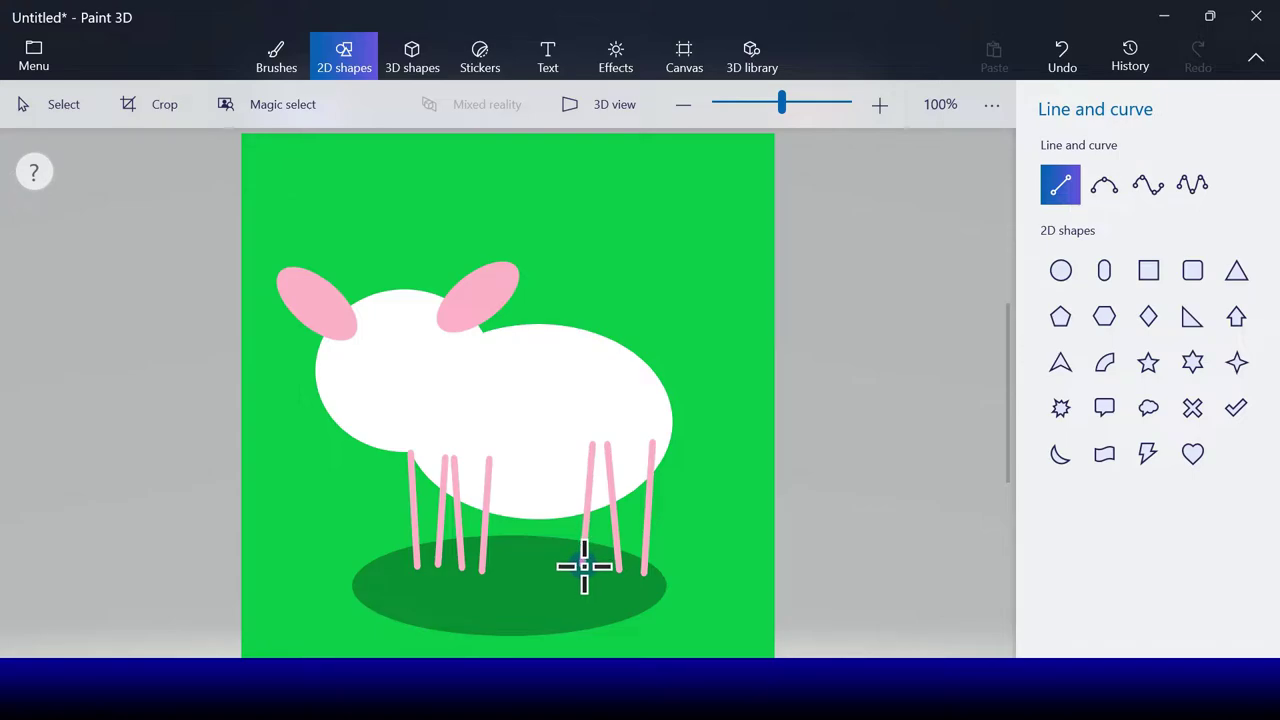
{"action": "left_click_drag", "start_coordinate": [584, 567], "coordinate": [583, 567]}
{"action": "left_click", "coordinate": [663, 505]}
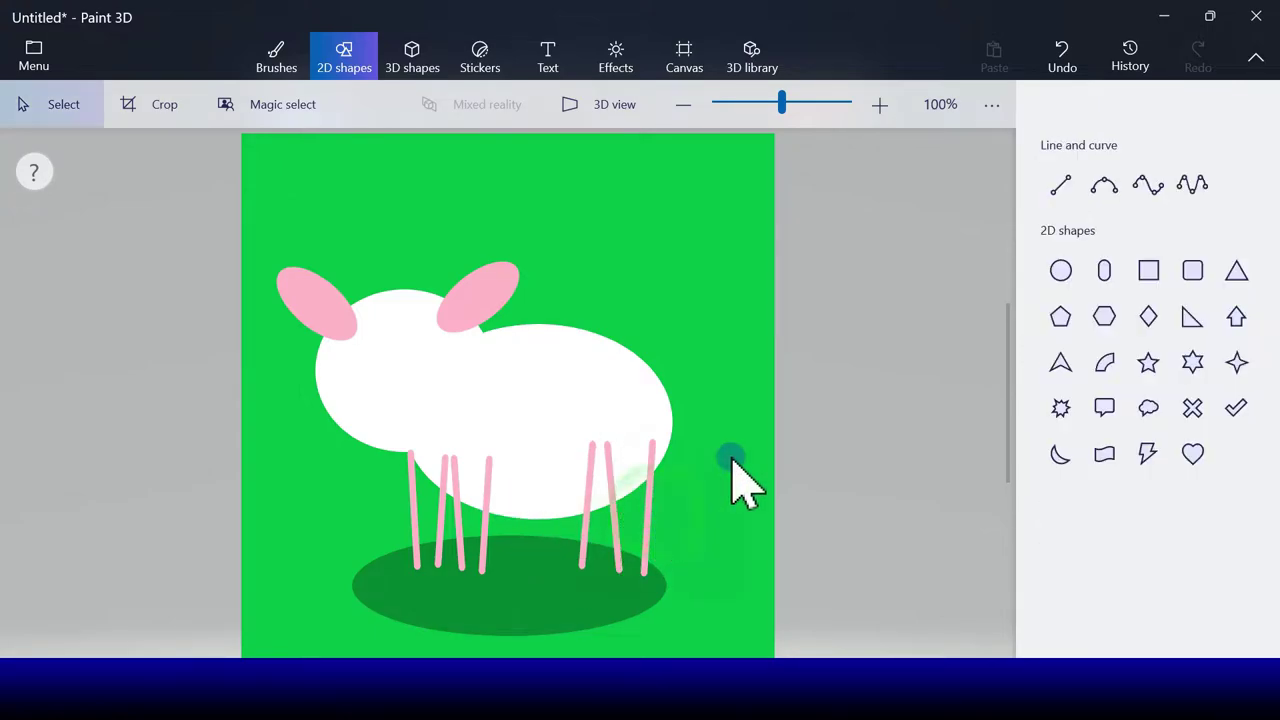
{"action": "left_click", "coordinate": [1060, 188]}
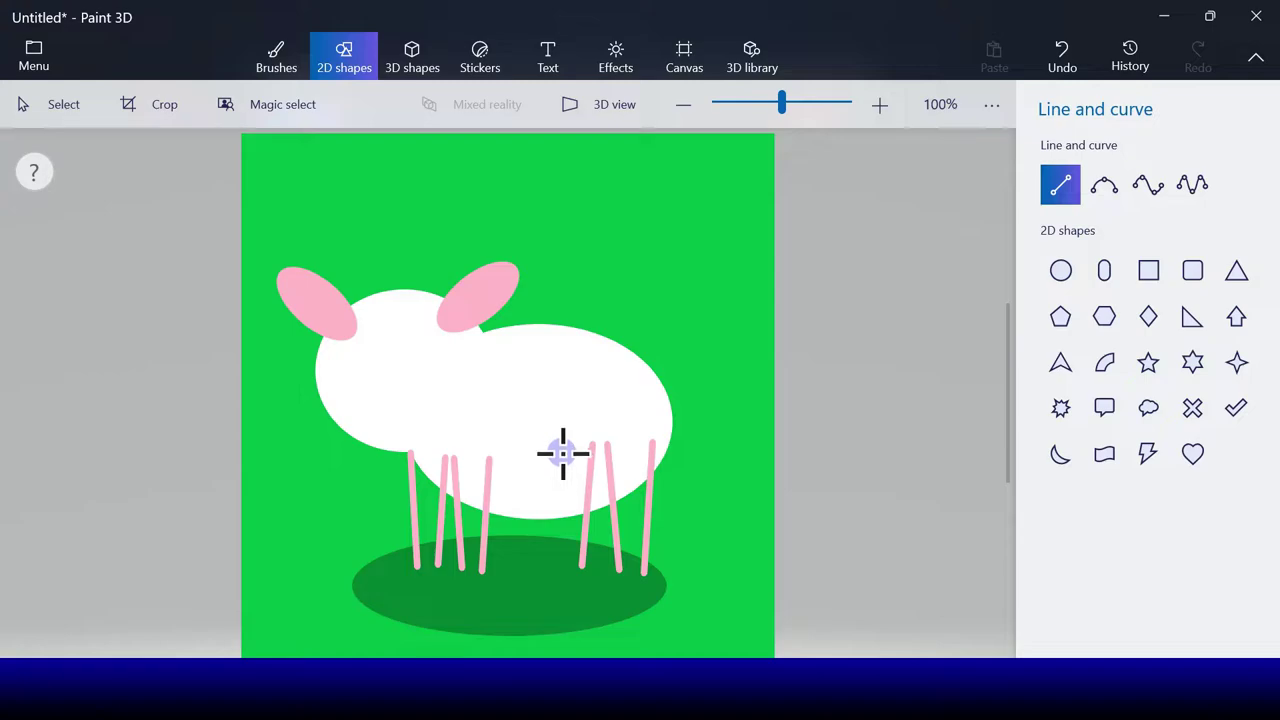
{"action": "left_click_drag", "start_coordinate": [560, 451], "coordinate": [562, 567]}
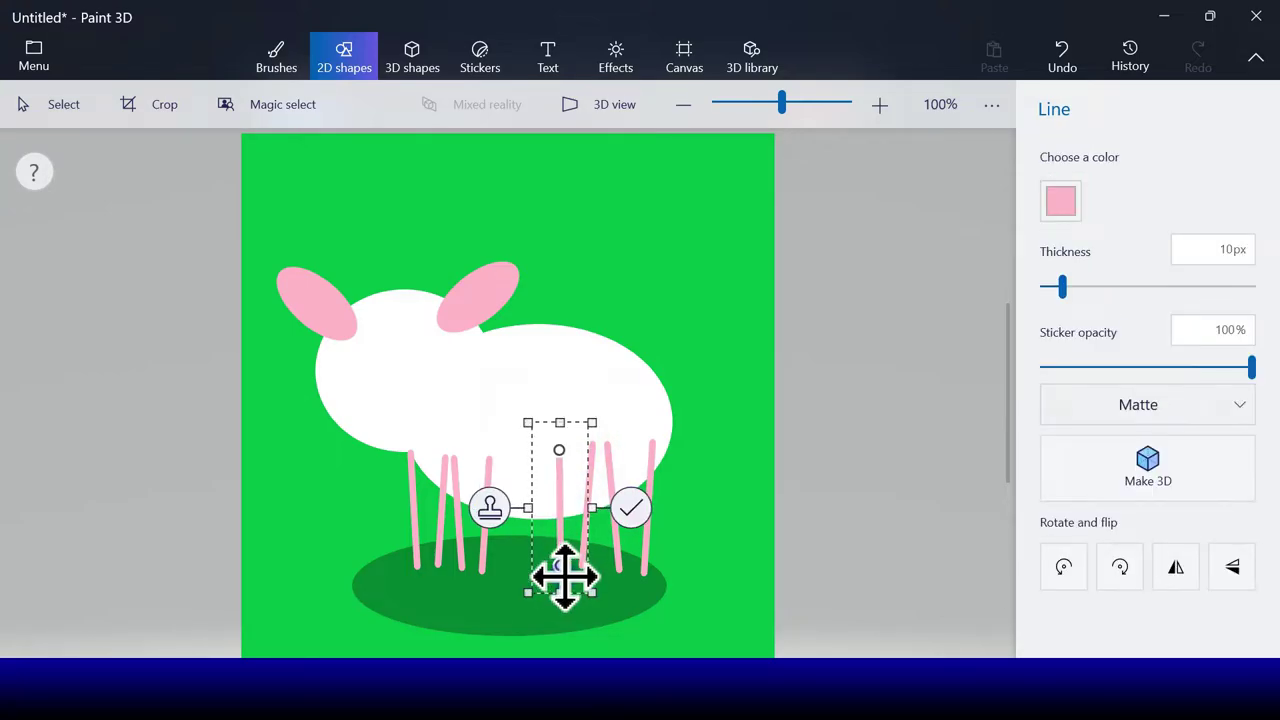
{"action": "left_click", "coordinate": [631, 505]}
- Draw black 10 px W-shaped hooves with the 5-point curve at the lower ends of both rear leg pairs
{"action": "left_click", "coordinate": [1189, 183]}
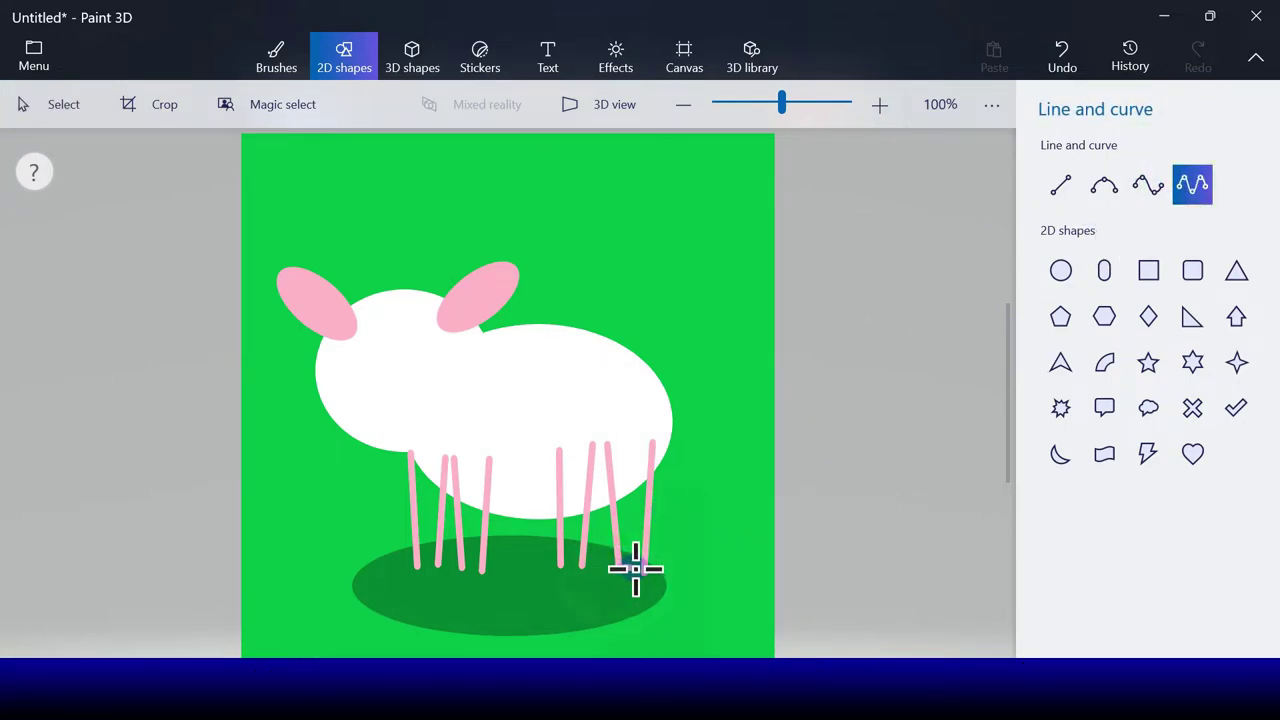
{"action": "left_click", "coordinate": [647, 571]}
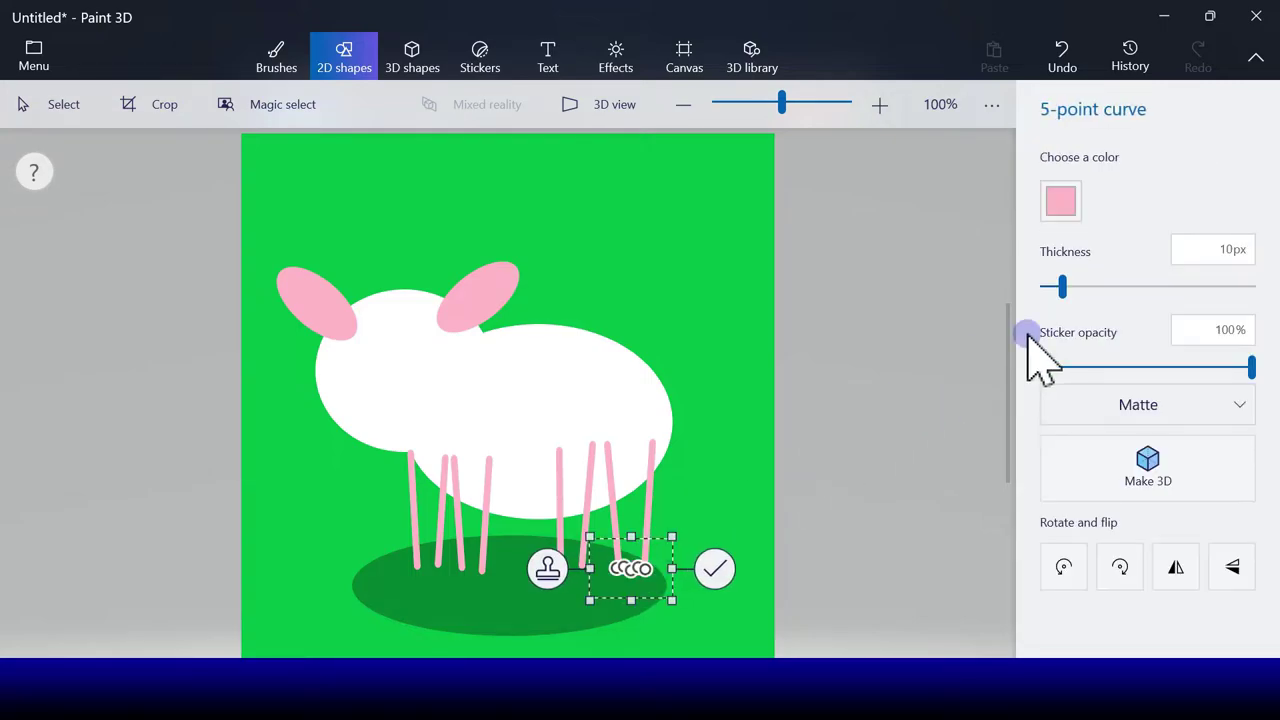
{"action": "left_click", "coordinate": [1062, 203]}
{"action": "left_click", "coordinate": [1082, 280]}
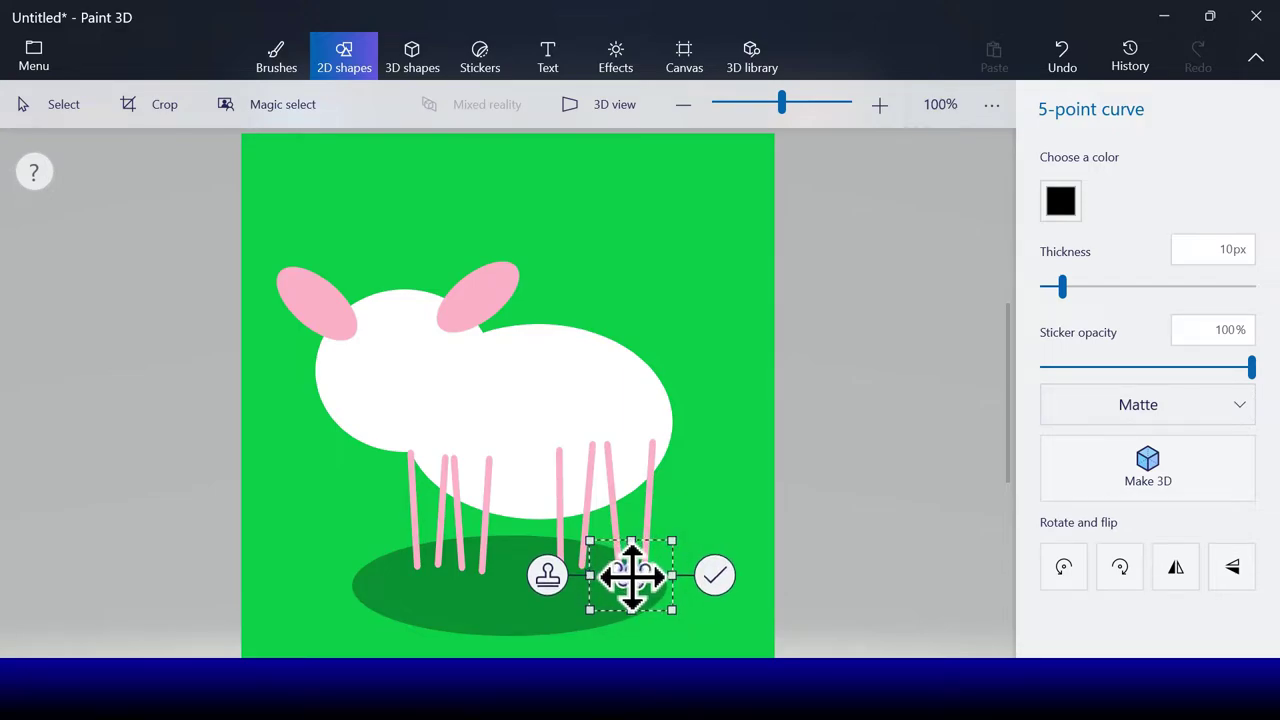
{"action": "left_click", "coordinate": [712, 577]}
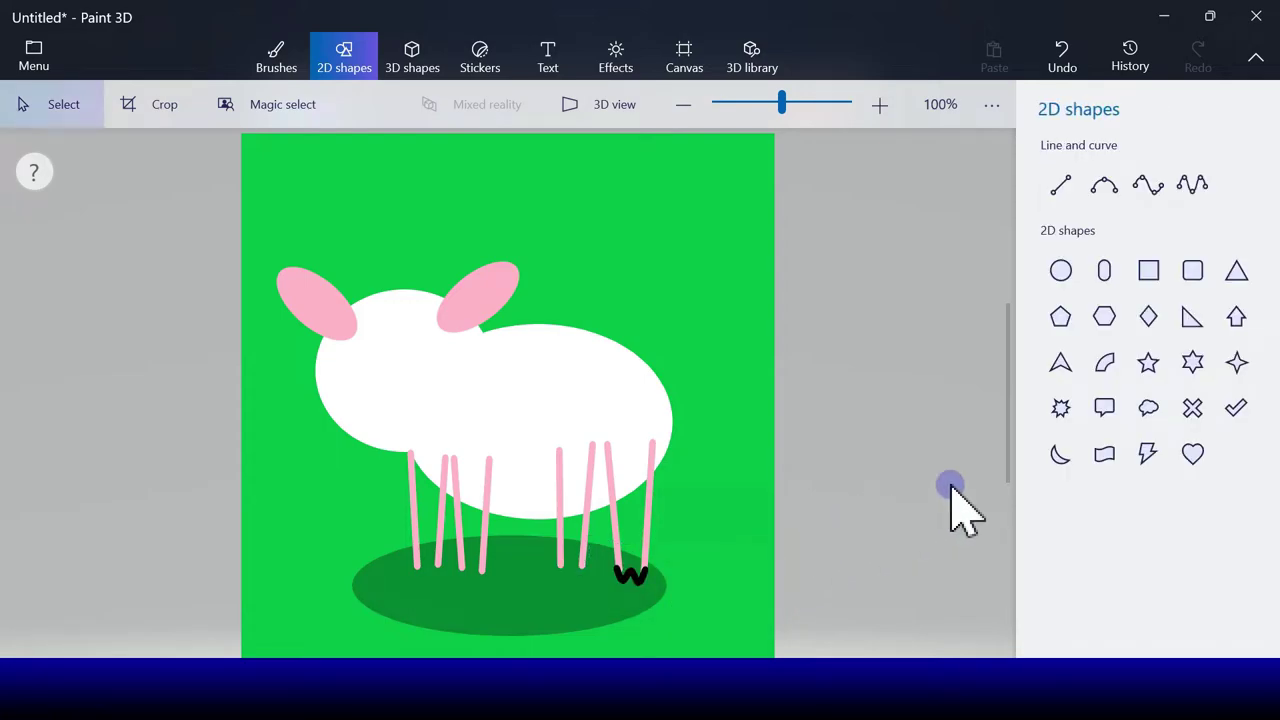
{"action": "left_click", "coordinate": [1192, 184]}
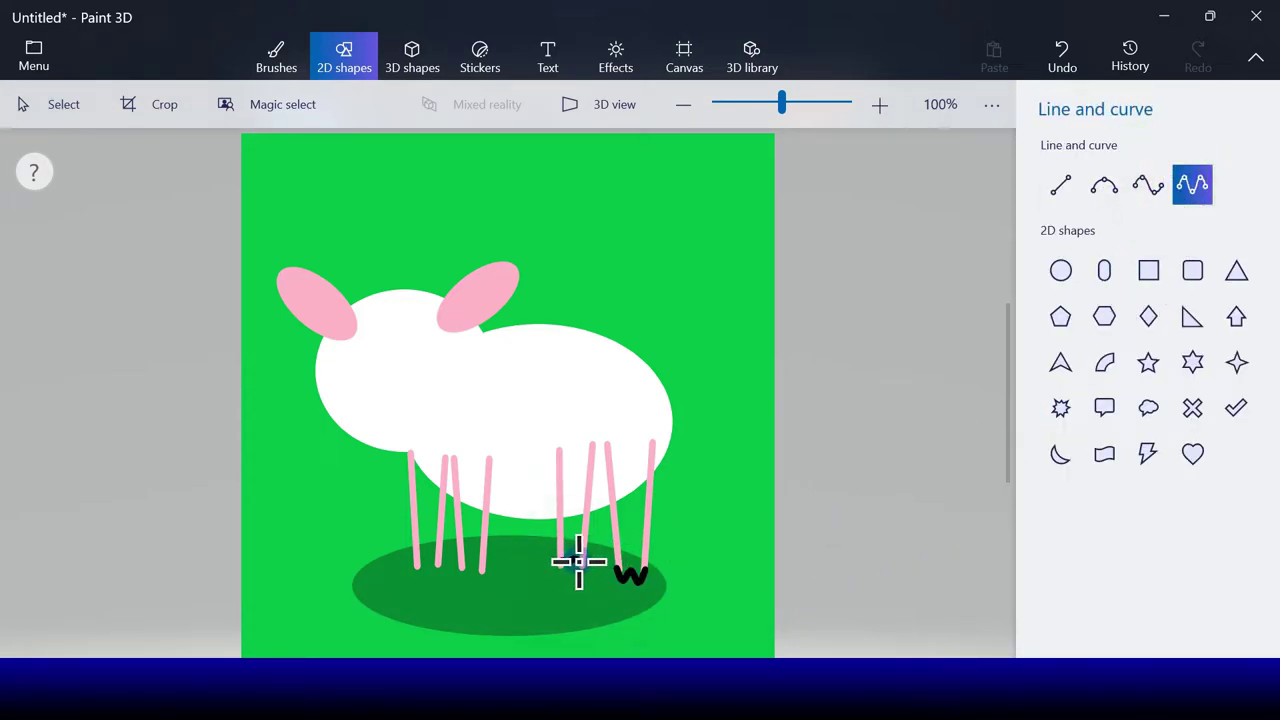
{"action": "left_click_drag", "start_coordinate": [586, 563], "coordinate": [573, 568]}
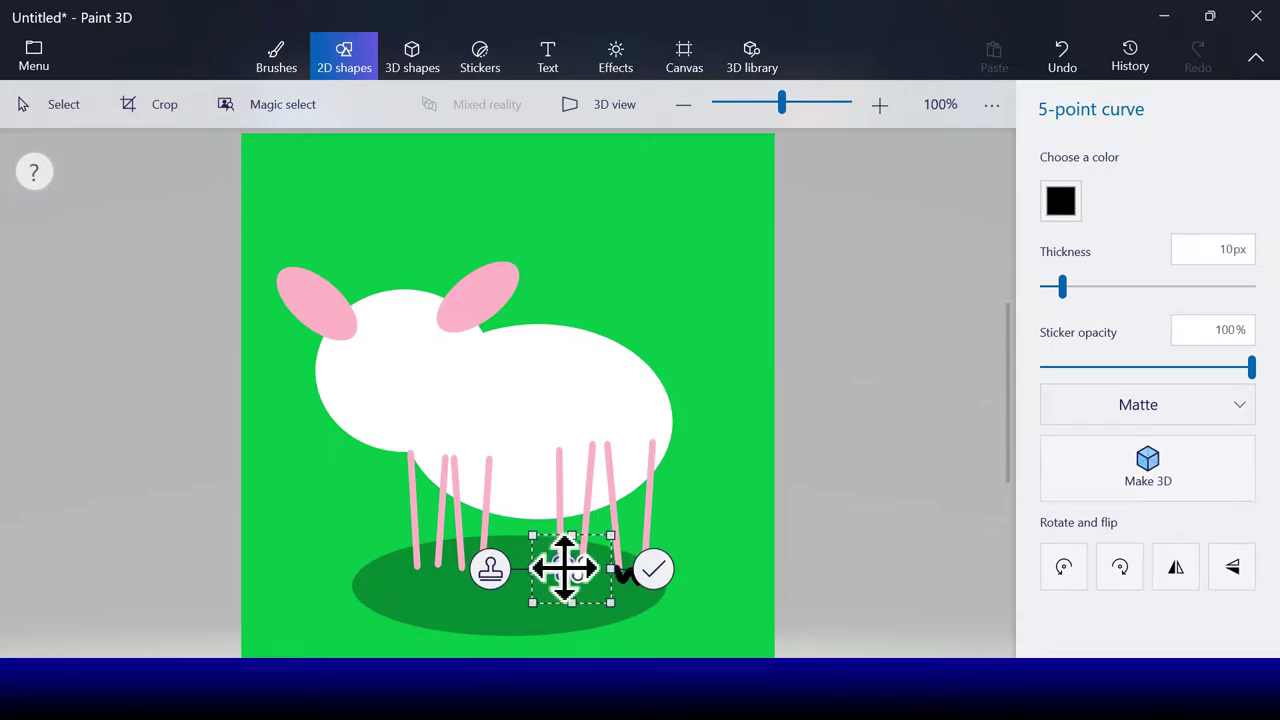
{"action": "left_click", "coordinate": [654, 570]}
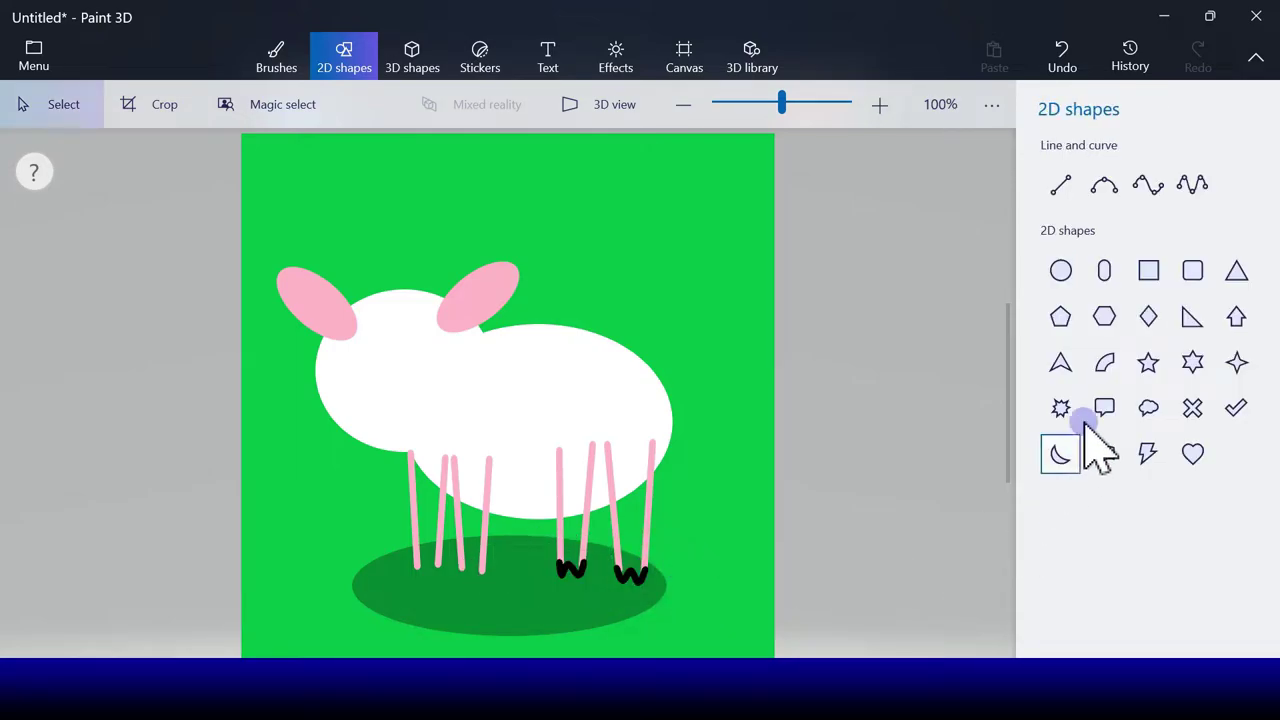
- Draw matching black W-shaped hooves with the 5-point curve at the lower ends of both front leg pairs
{"action": "left_click", "coordinate": [1192, 186]}
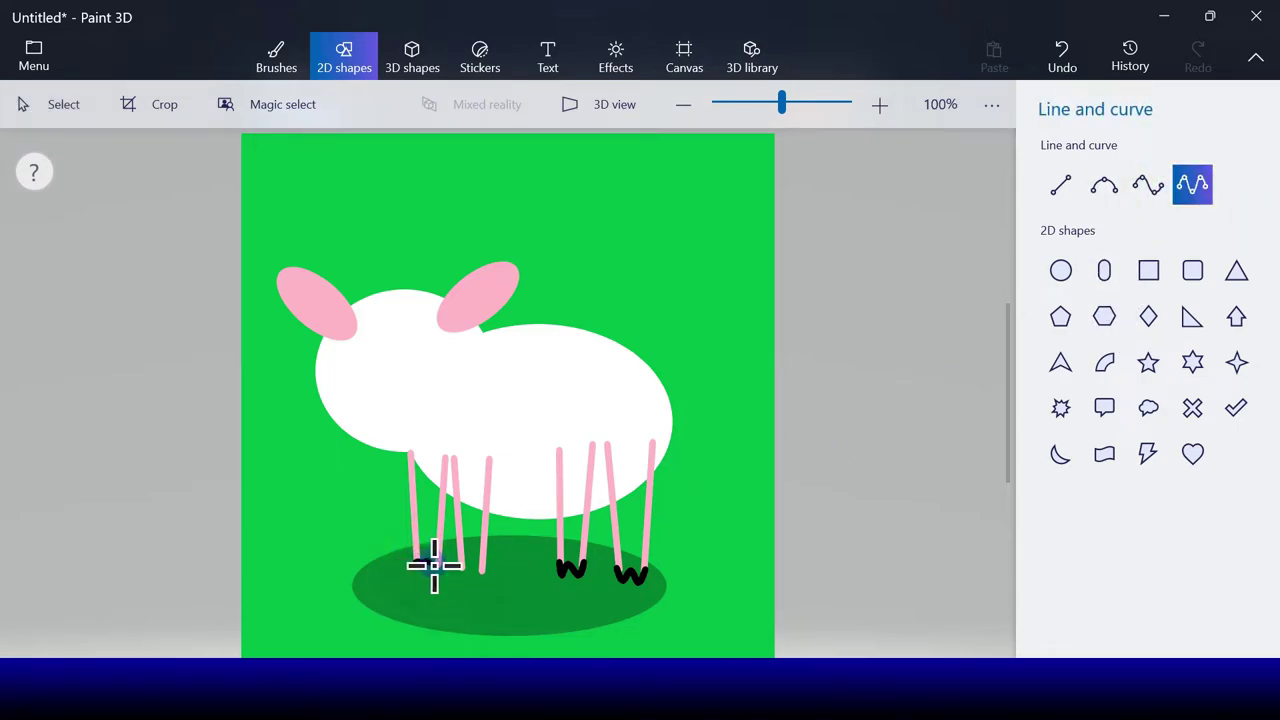
{"action": "left_click_drag", "start_coordinate": [440, 565], "coordinate": [426, 566]}
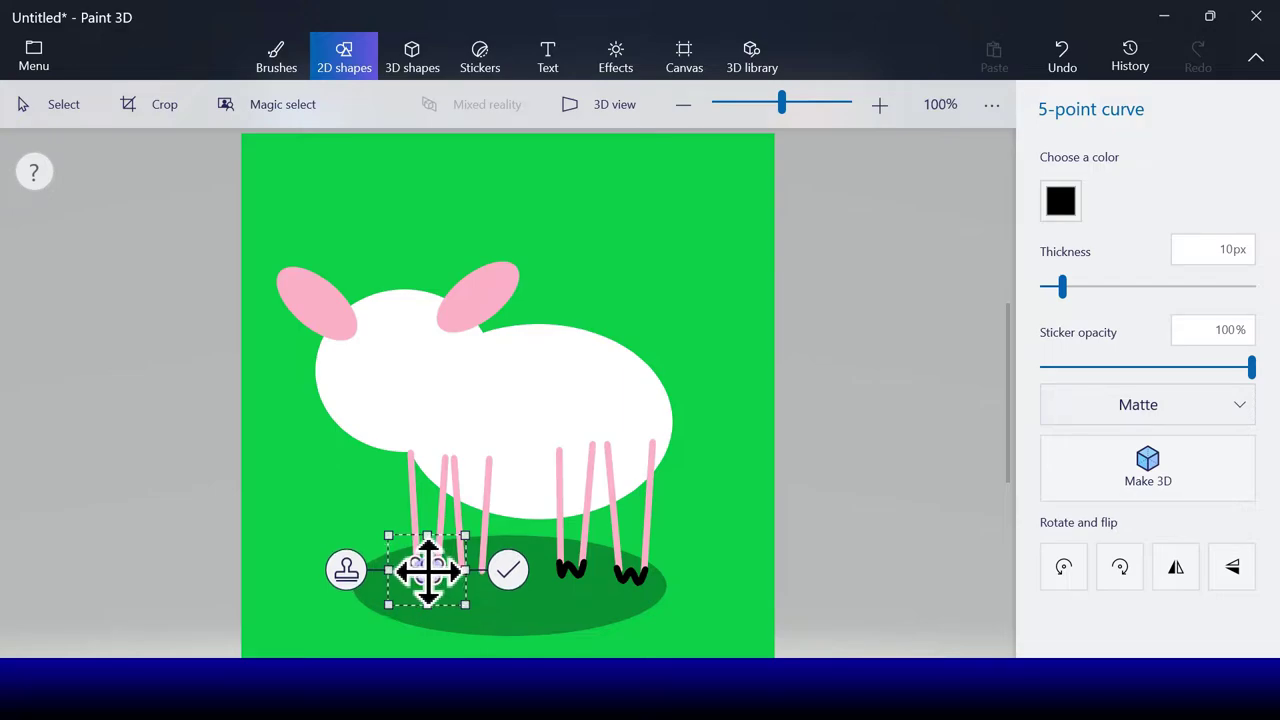
{"action": "left_click", "coordinate": [508, 571]}
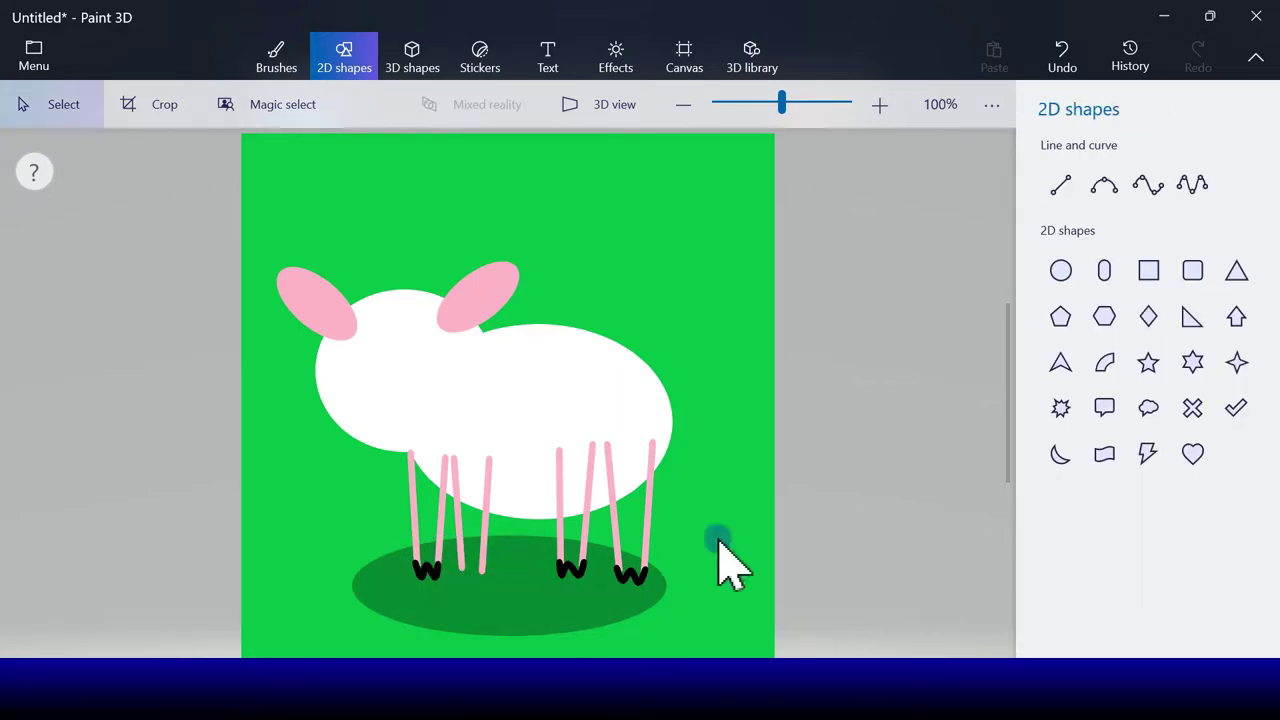
{"action": "left_click", "coordinate": [1192, 185]}
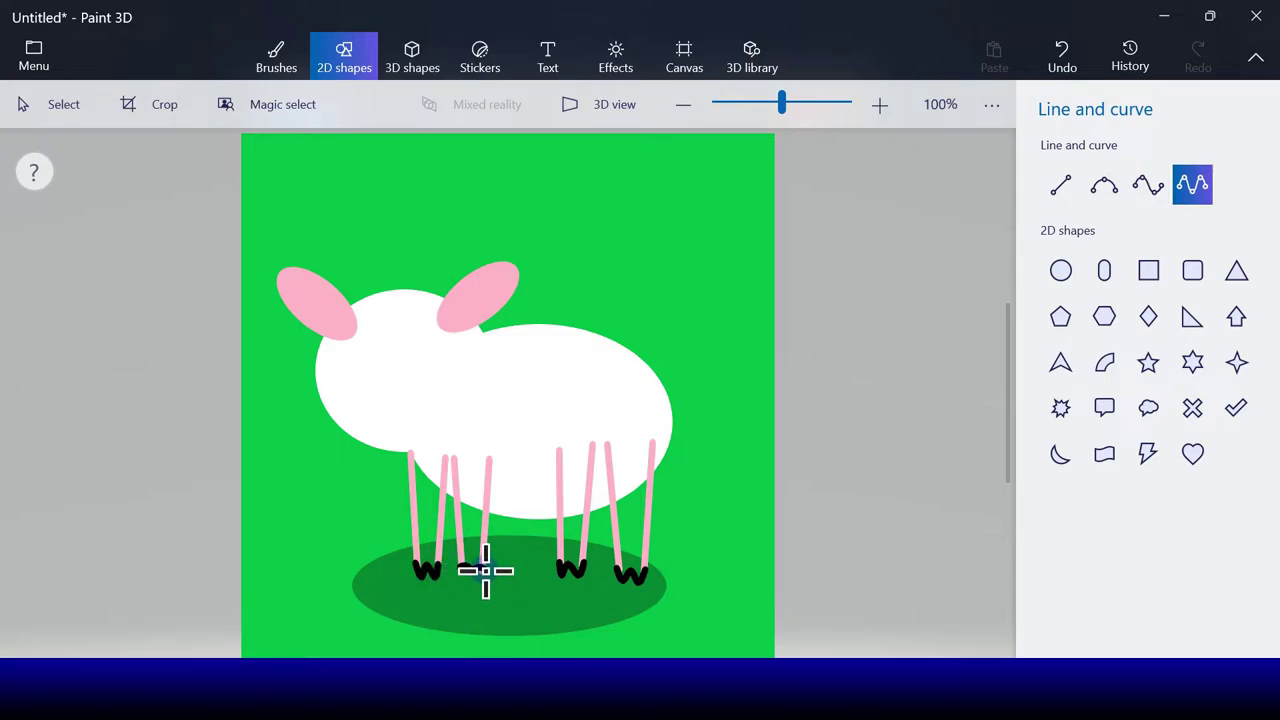
{"action": "left_click_drag", "start_coordinate": [486, 571], "coordinate": [466, 566]}
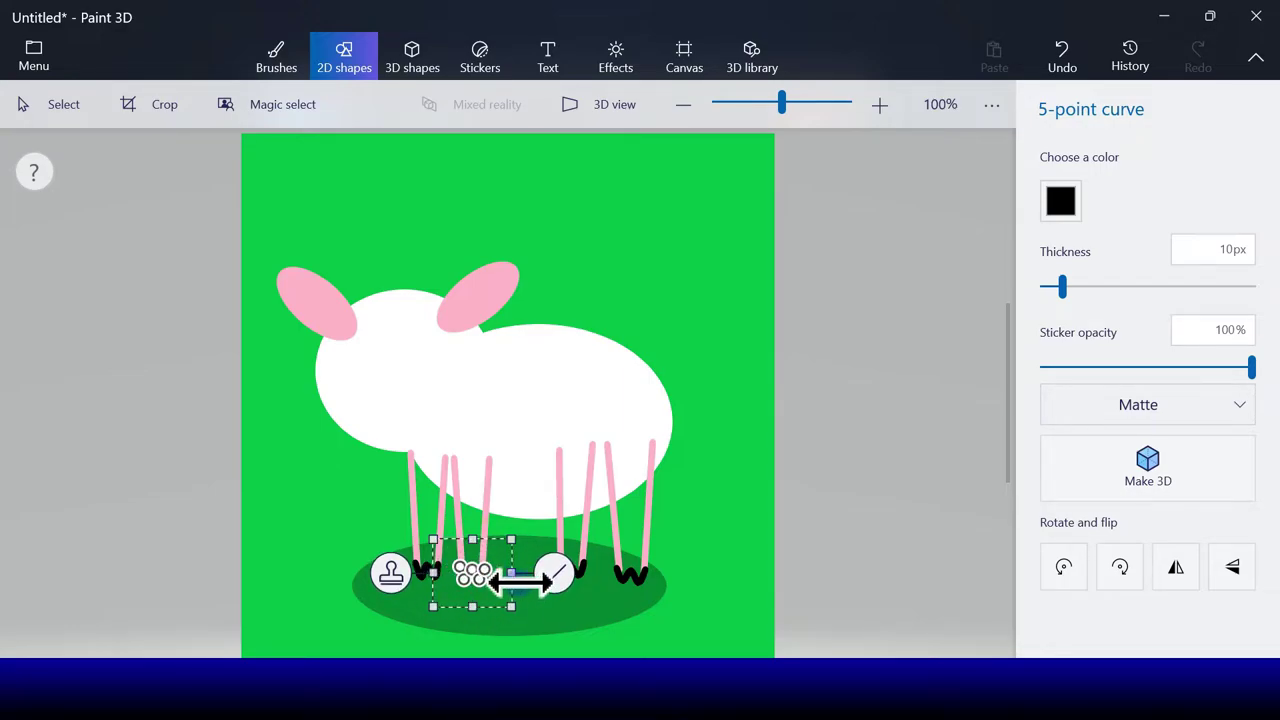
{"action": "left_click", "coordinate": [555, 576]}
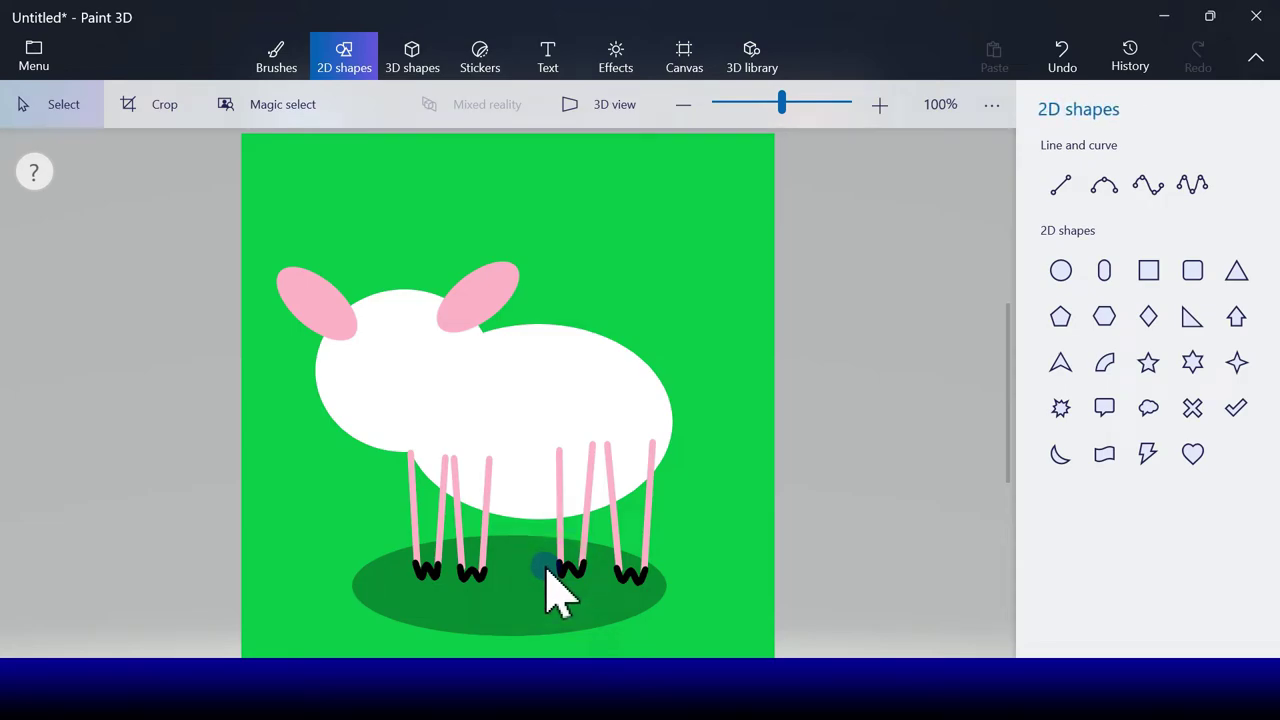
- Close the tops of both front hooves with short black 3-point curves arched across each leg pair
{"action": "left_click", "coordinate": [1092, 192]}
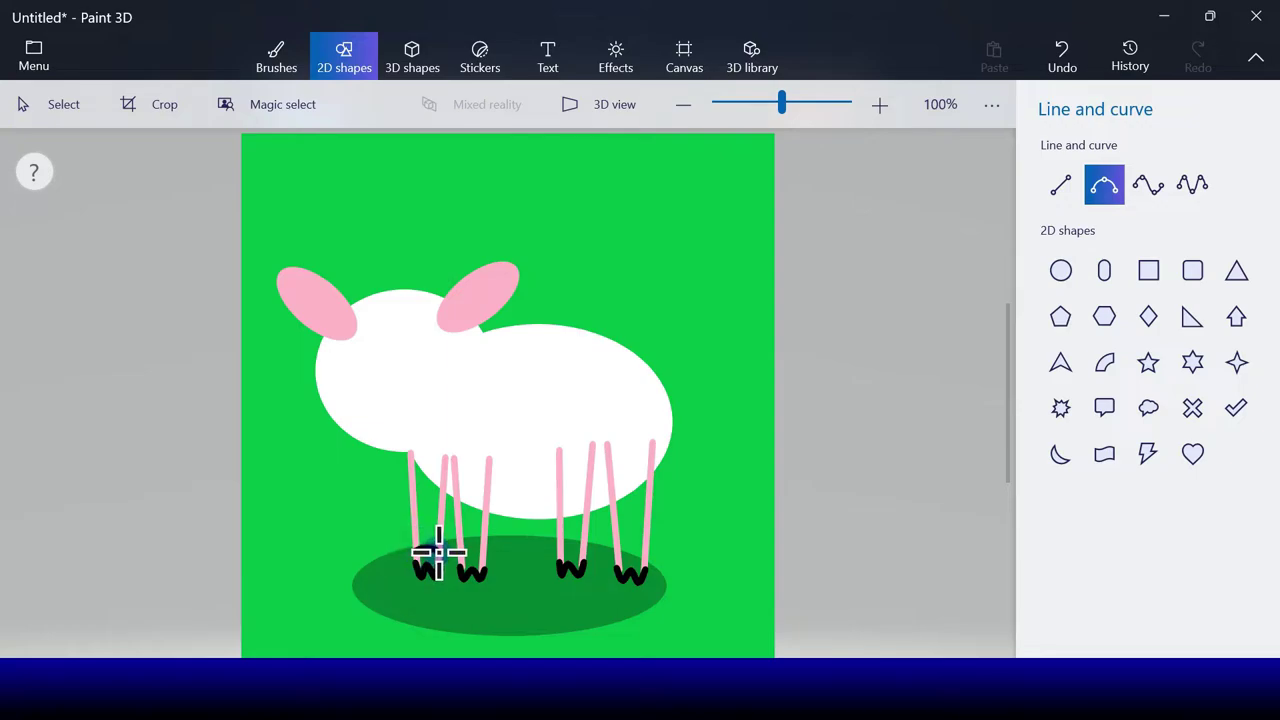
{"action": "left_click_drag", "start_coordinate": [440, 555], "coordinate": [412, 553]}
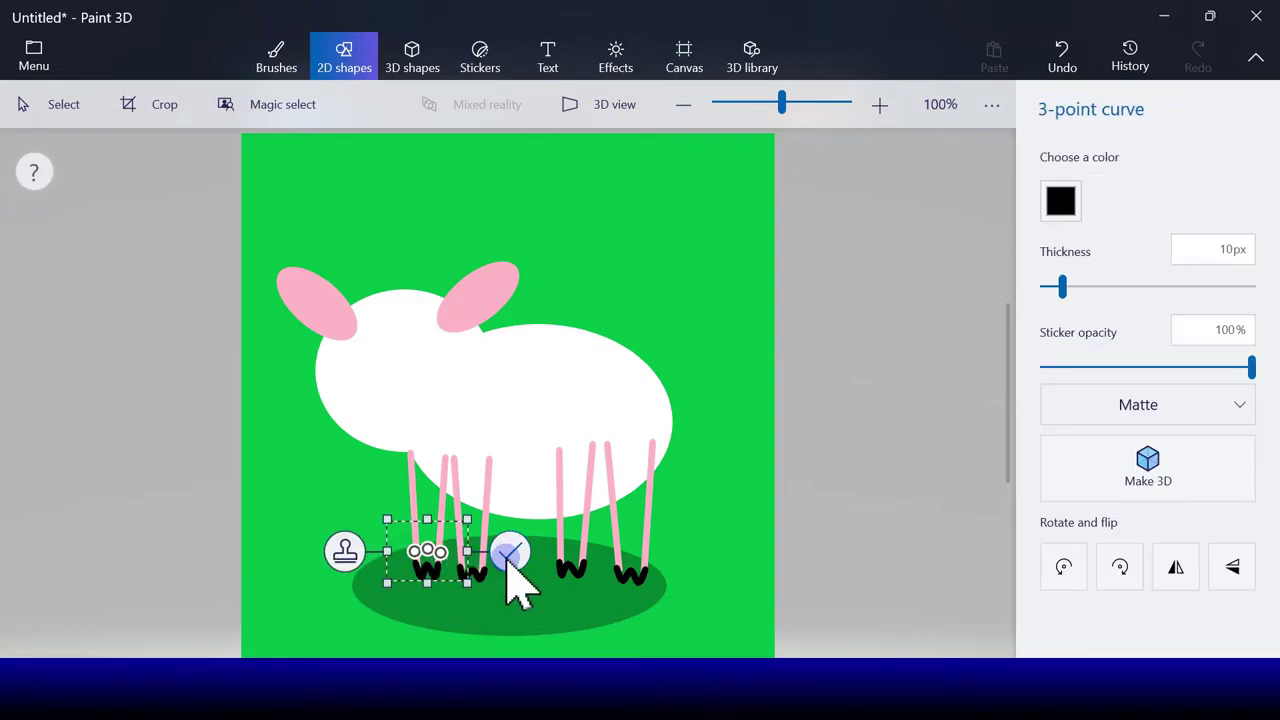
{"action": "left_click", "coordinate": [835, 300]}
{"action": "left_click", "coordinate": [1102, 188]}
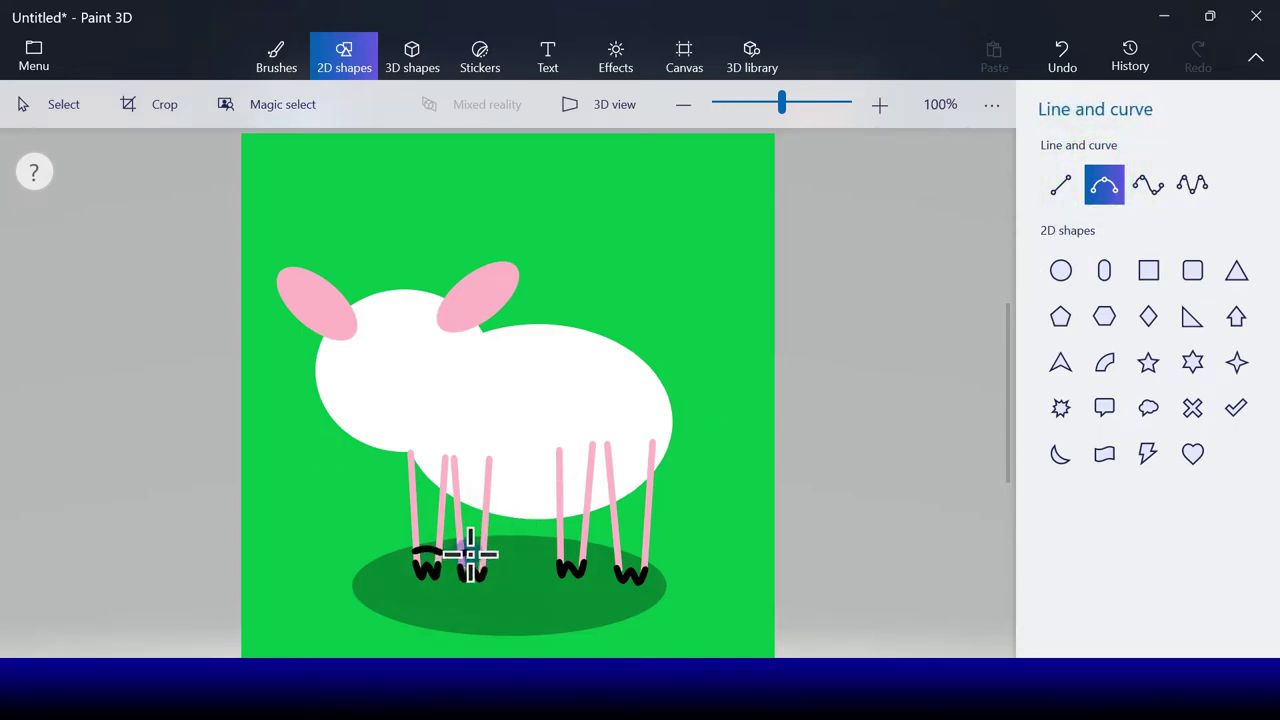
{"action": "left_click_drag", "start_coordinate": [486, 558], "coordinate": [514, 549]}
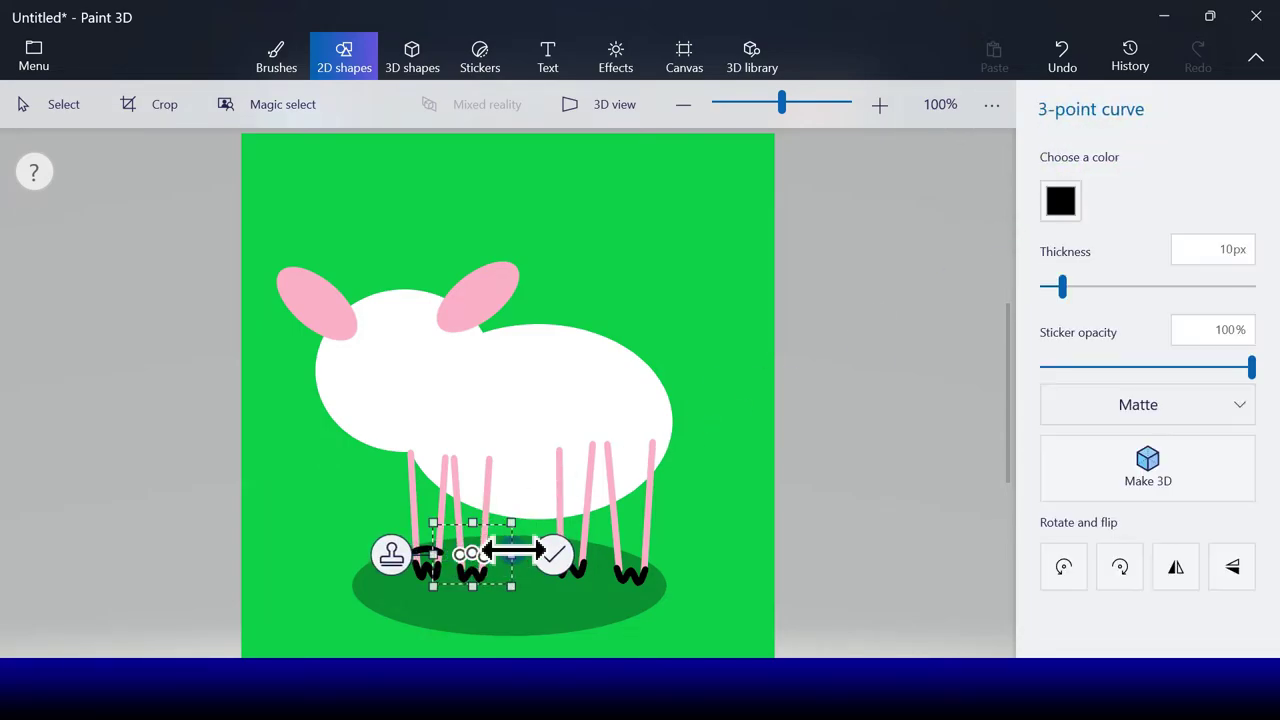
{"action": "left_click", "coordinate": [805, 405]}
- Arch a short black 3-point curve across the inner rear leg pair, just above its hoof
{"action": "left_click", "coordinate": [1104, 184]}
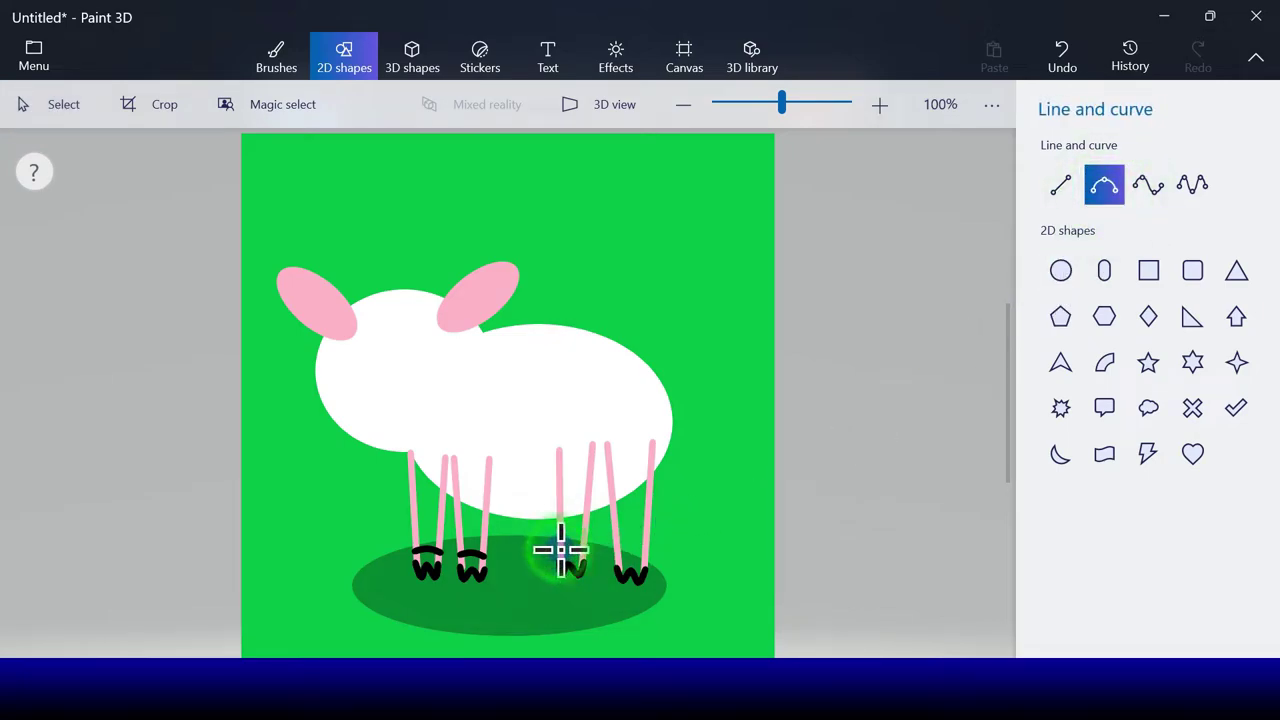
{"action": "left_click_drag", "start_coordinate": [557, 548], "coordinate": [587, 552]}
{"action": "left_click", "coordinate": [654, 545]}
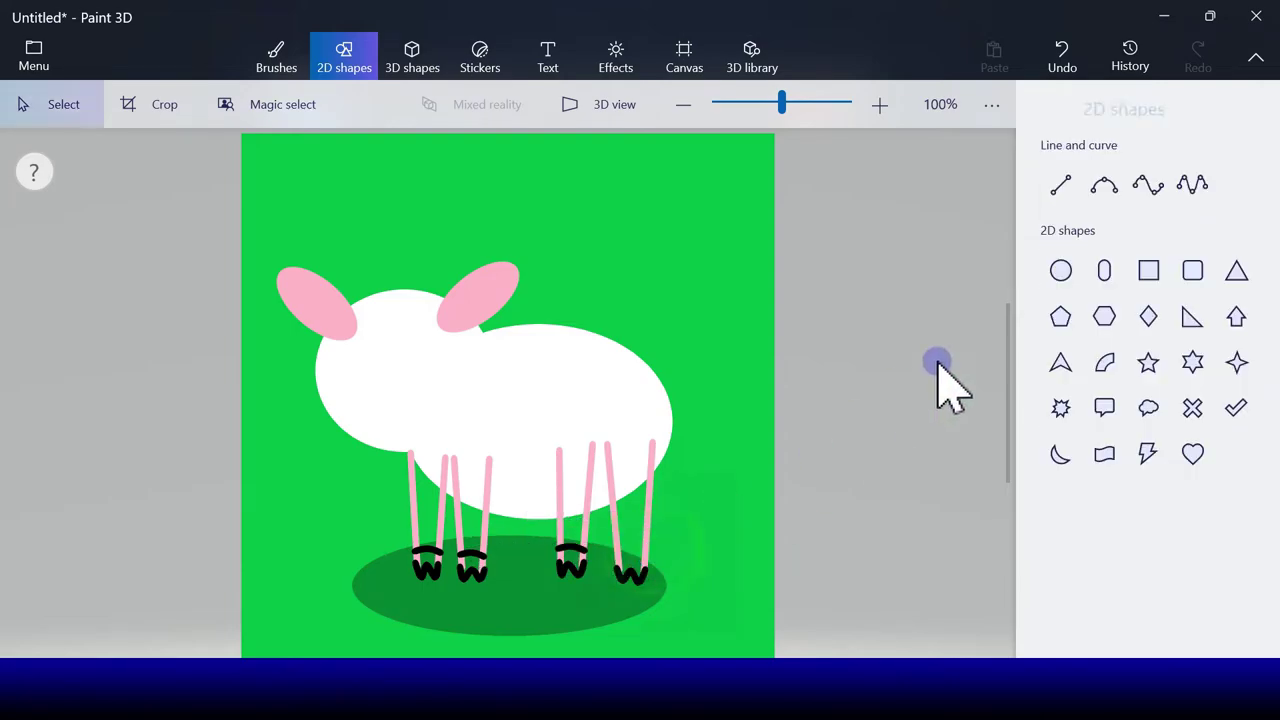
- Try a black 3-point curve across the rightmost leg pair above its hoof, and undo it
{"action": "left_click", "coordinate": [1116, 196]}
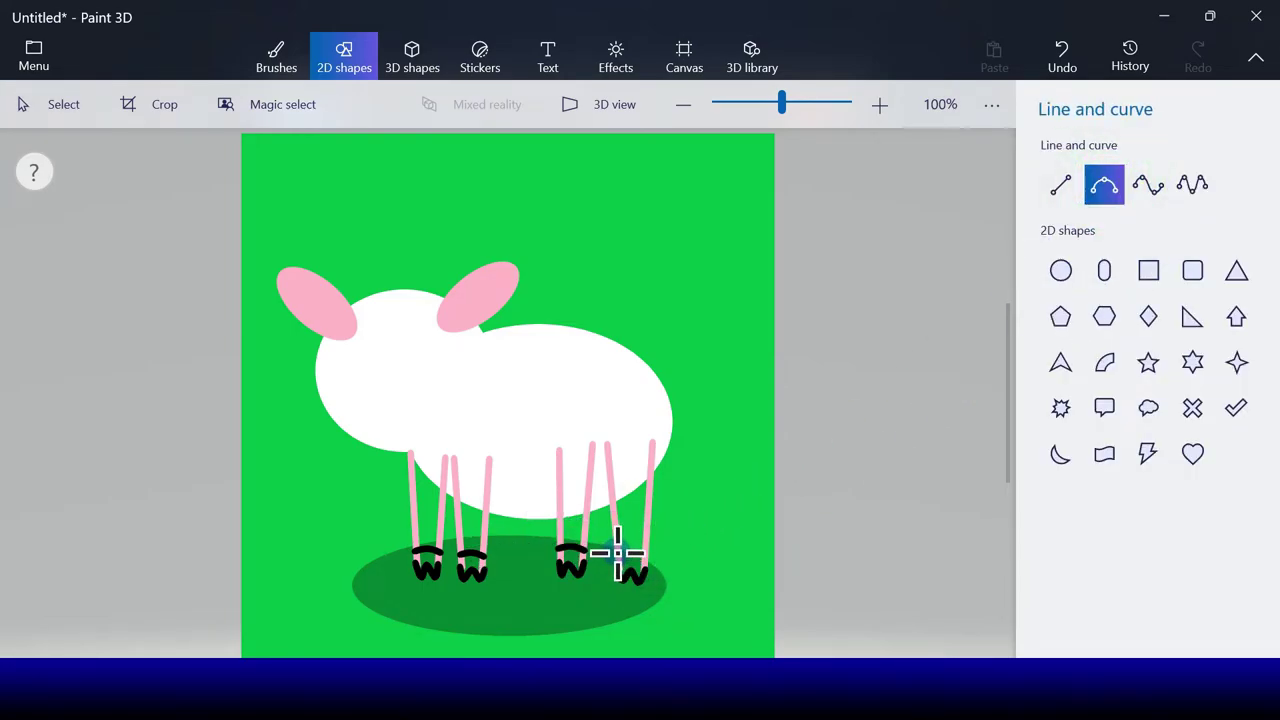
{"action": "left_click_drag", "start_coordinate": [617, 555], "coordinate": [649, 557]}
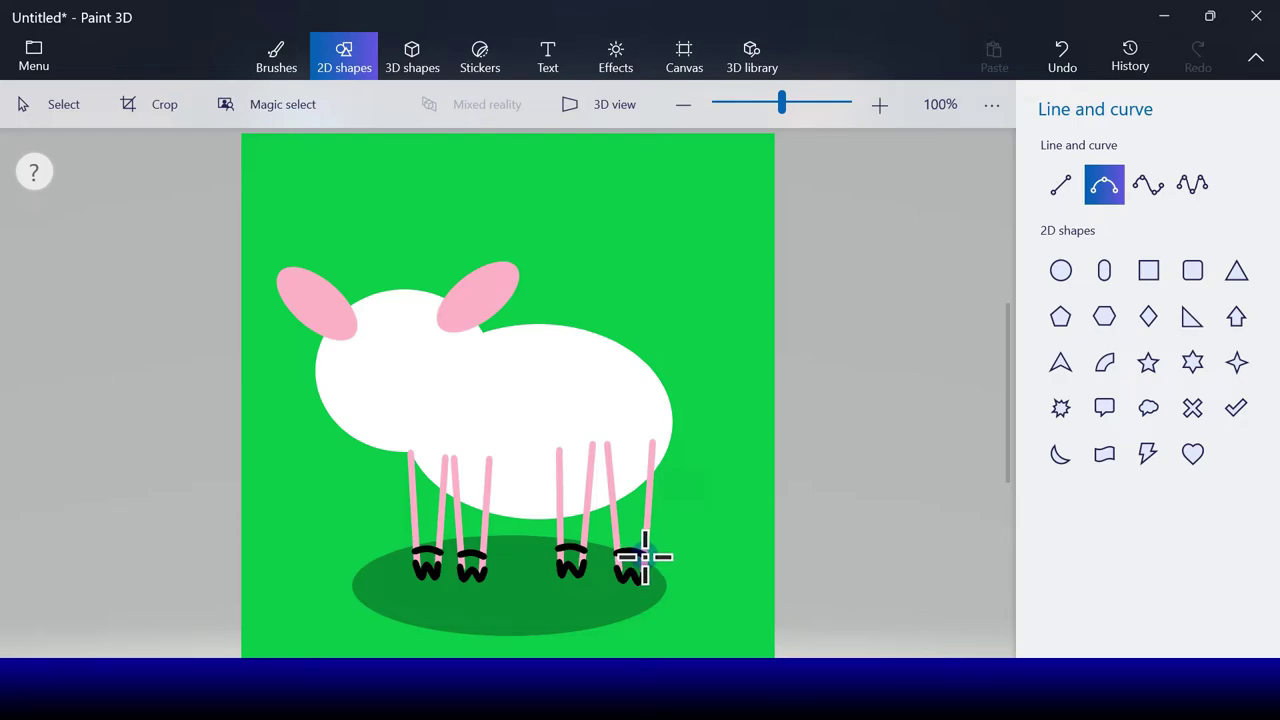
{"action": "left_click_drag", "start_coordinate": [645, 557], "coordinate": [646, 556]}
{"action": "left_click", "coordinate": [712, 552]}
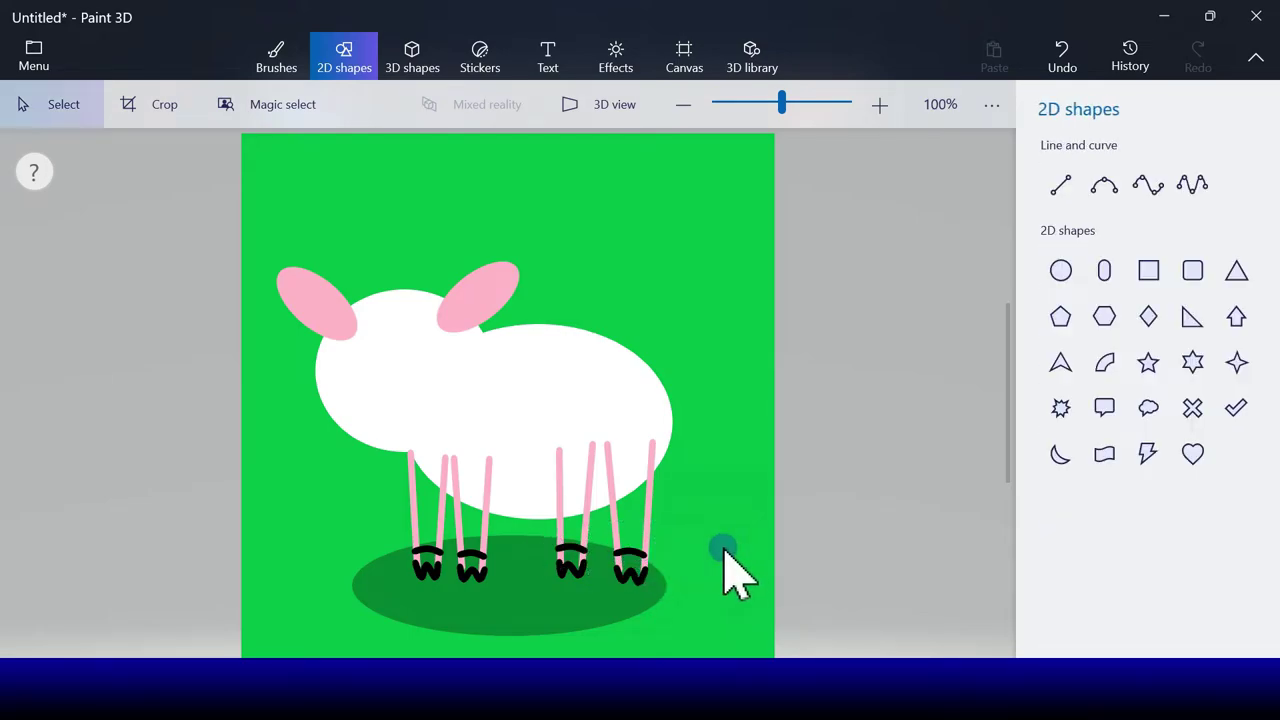
{"action": "left_click", "coordinate": [1062, 55]}
- Redraw the black 3-point curve across the rightmost leg pair so it spans both leg lines above the hoof
{"action": "left_click", "coordinate": [1104, 184]}
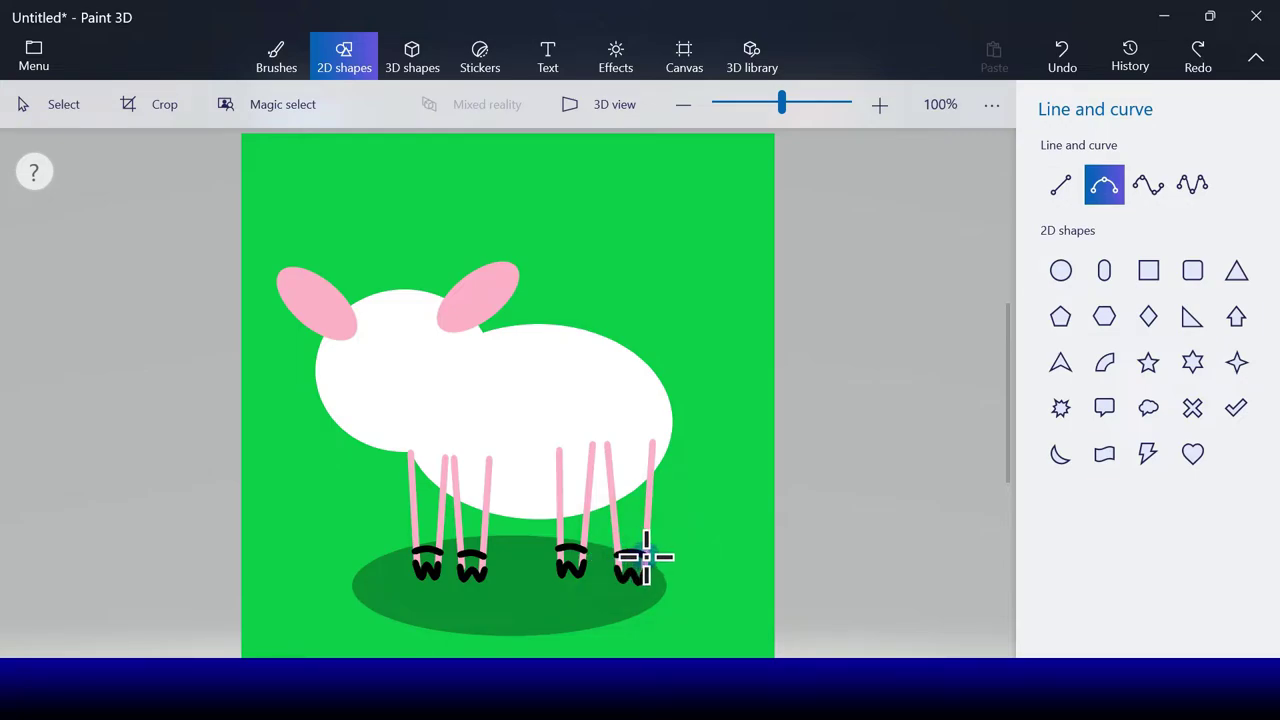
{"action": "left_click_drag", "start_coordinate": [648, 562], "coordinate": [650, 562]}
{"action": "left_click", "coordinate": [716, 568]}
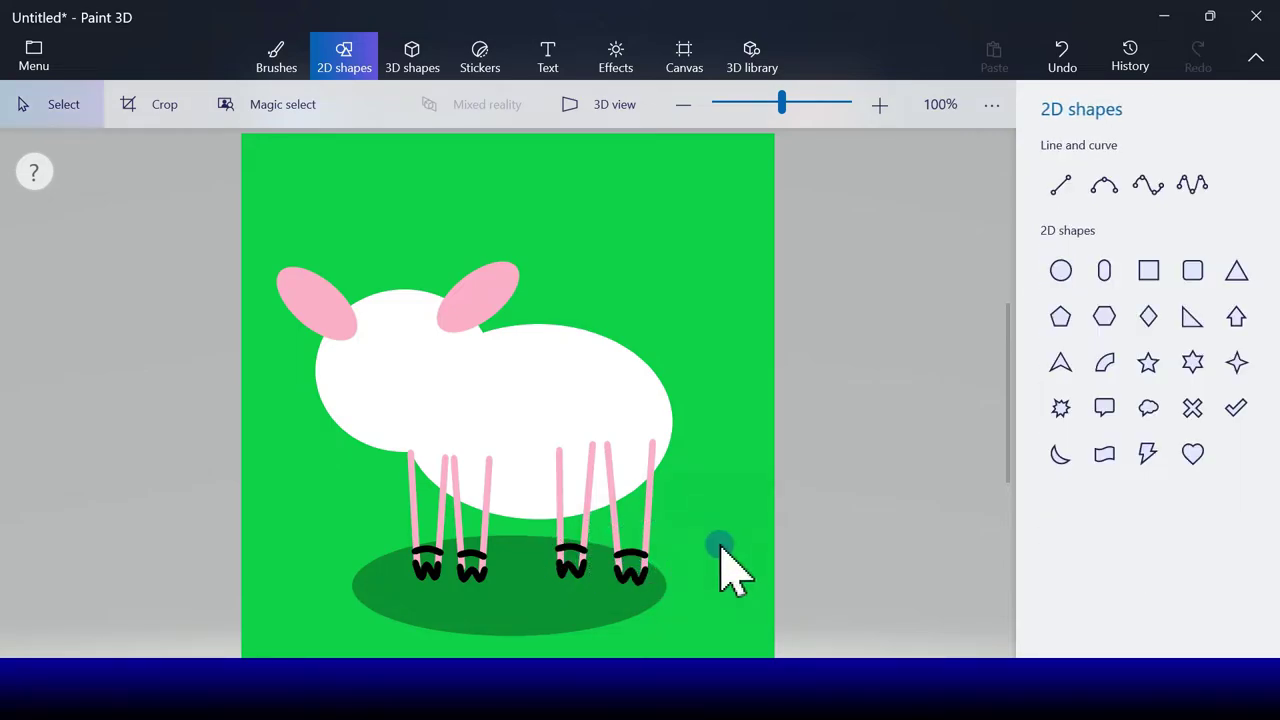
- Fill the enclosed areas of all four hooves with black
{"action": "left_click", "coordinate": [262, 55]}
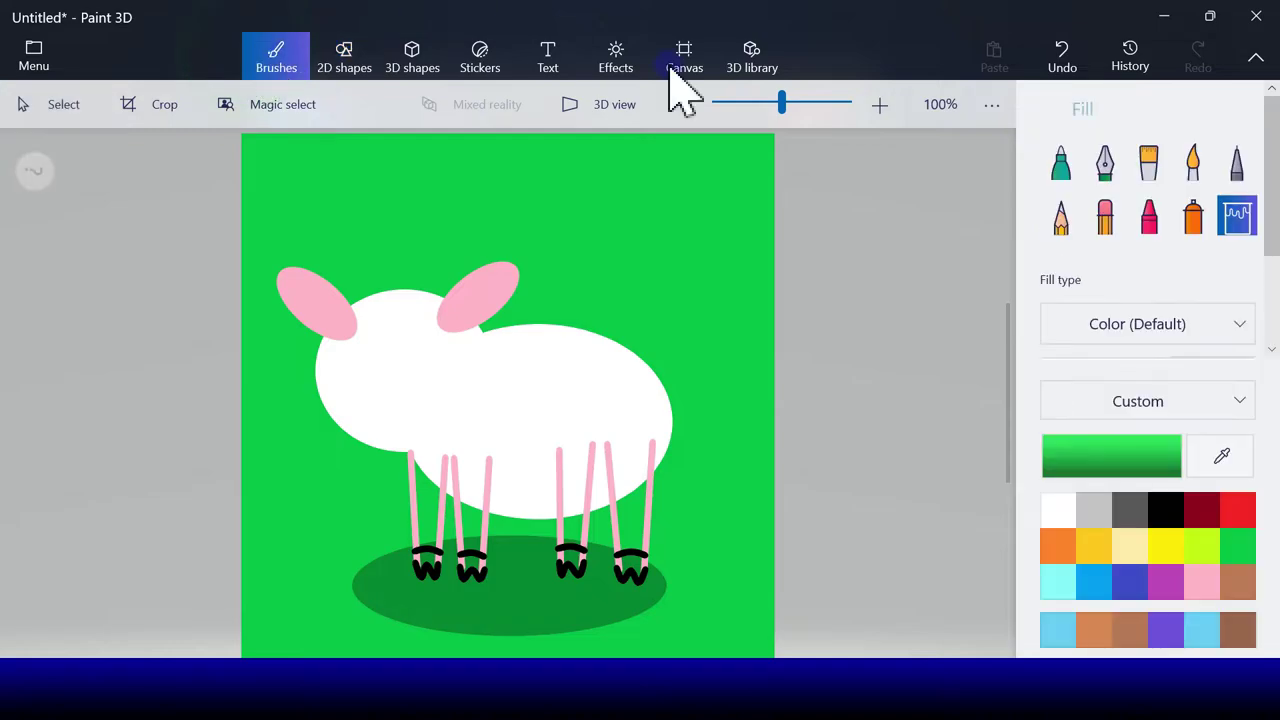
{"action": "left_click", "coordinate": [1165, 512]}
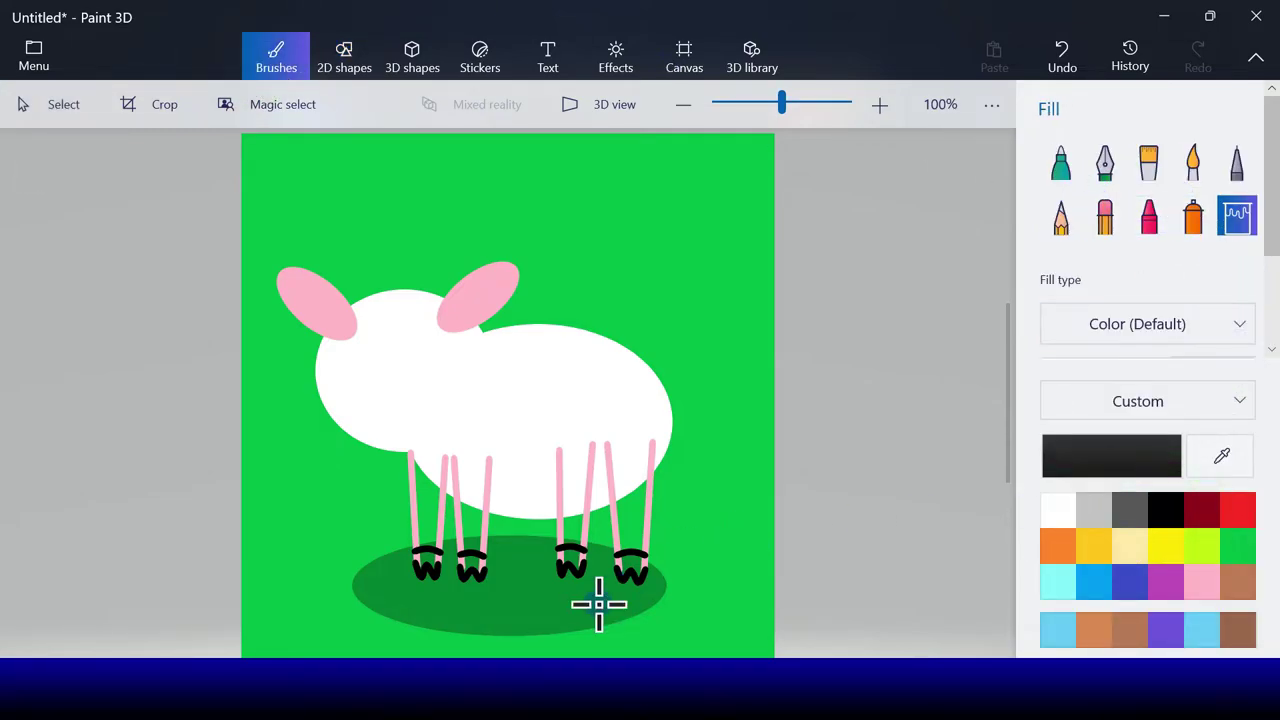
{"action": "left_click", "coordinate": [429, 565]}
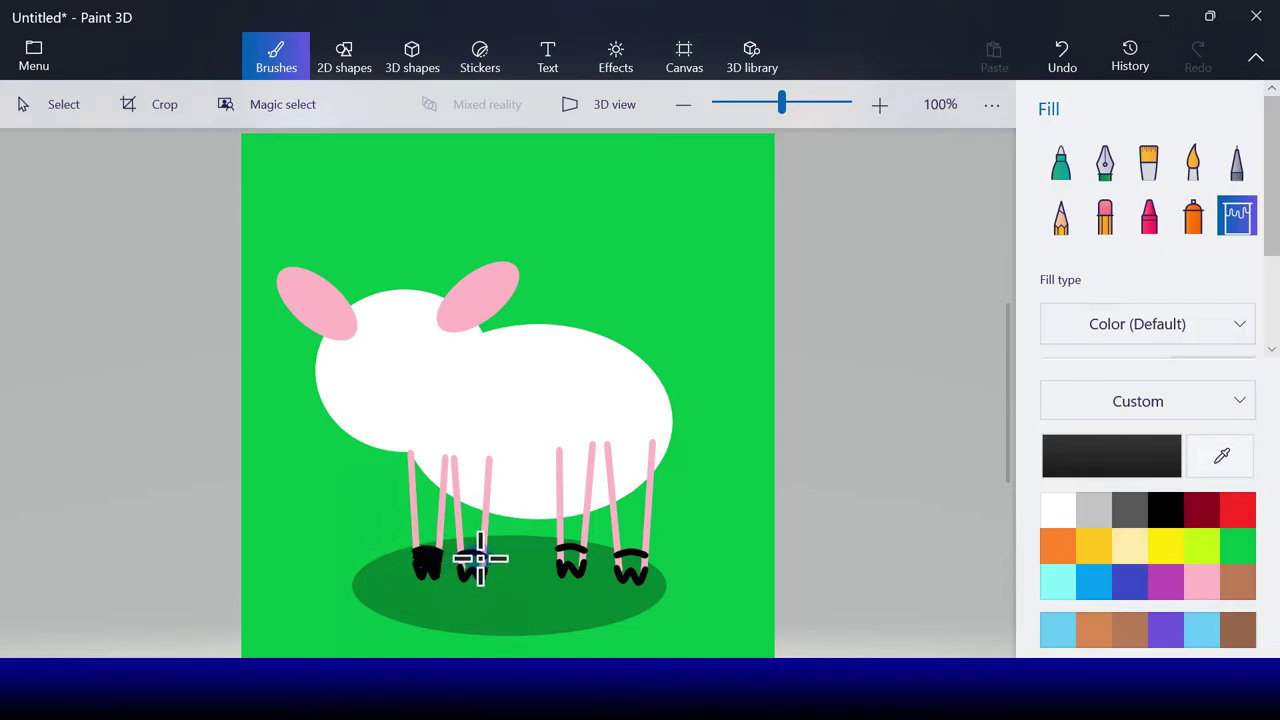
{"action": "left_click", "coordinate": [466, 564]}
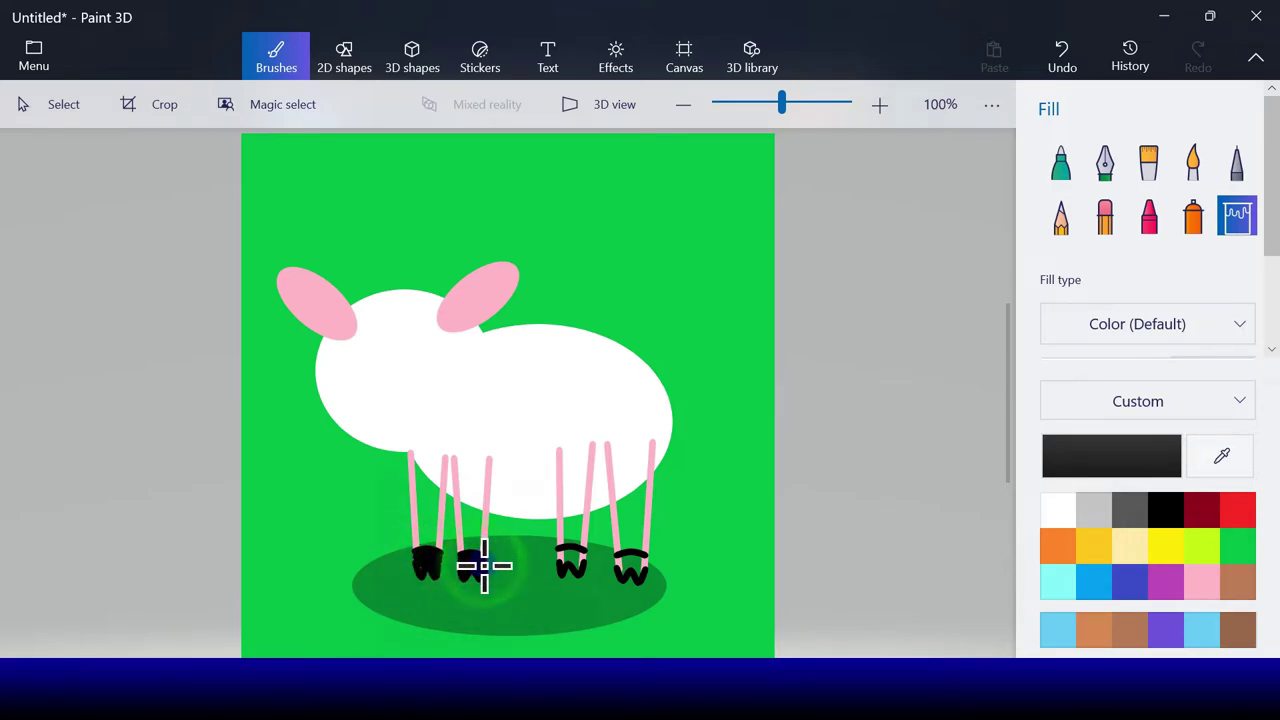
{"action": "left_click", "coordinate": [577, 560]}
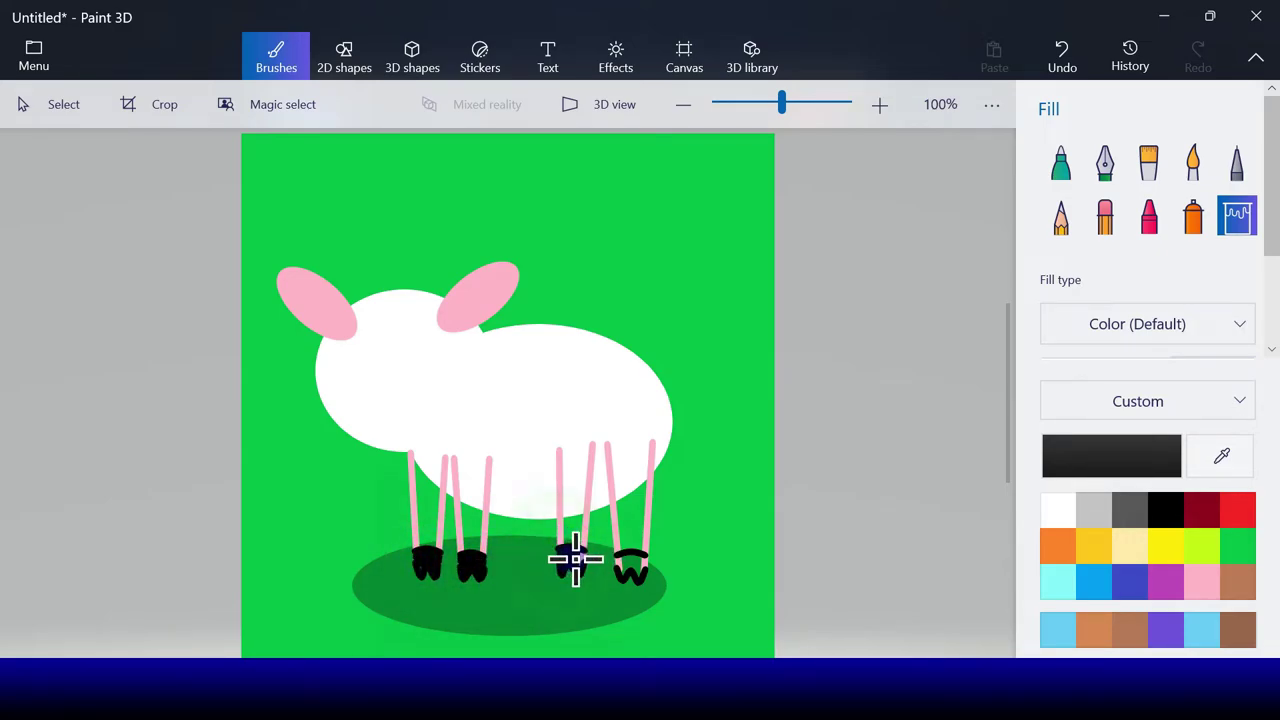
{"action": "left_click", "coordinate": [630, 563]}
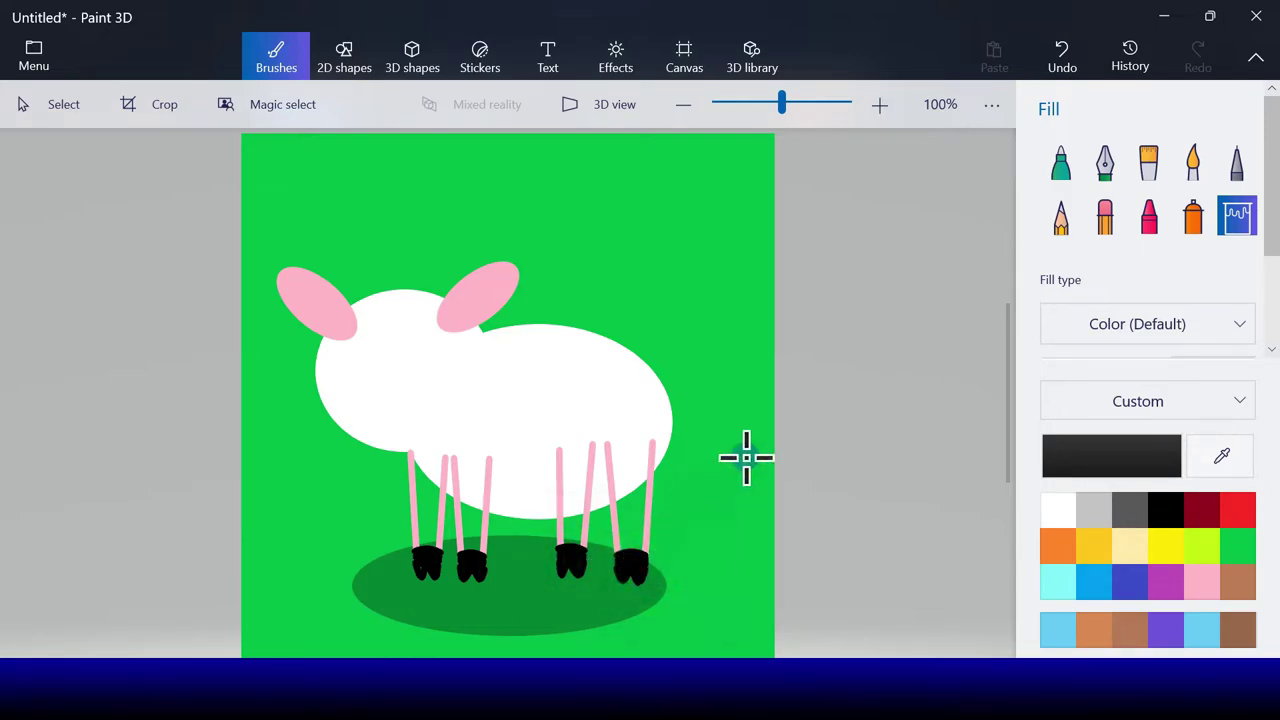
- Fill the gaps between the leg lines of all four legs with pink, from the belly to the hooves
{"action": "left_click", "coordinate": [1200, 582]}
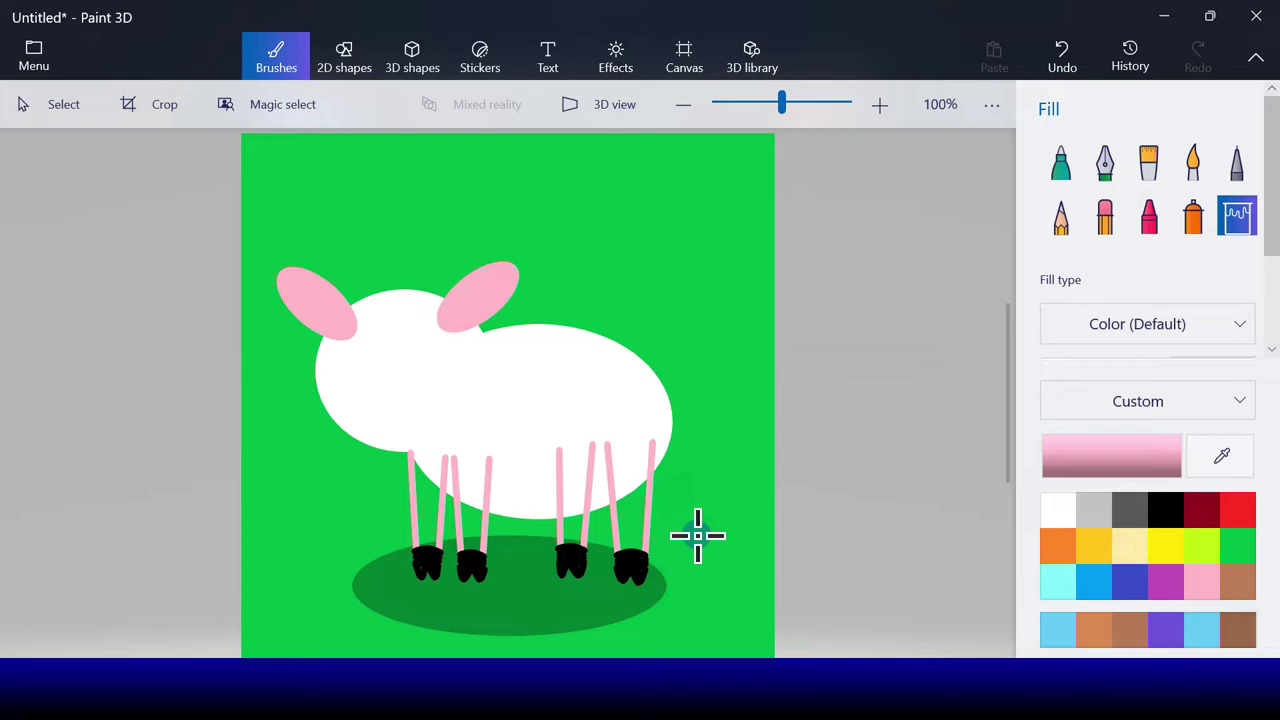
{"action": "left_click", "coordinate": [625, 512]}
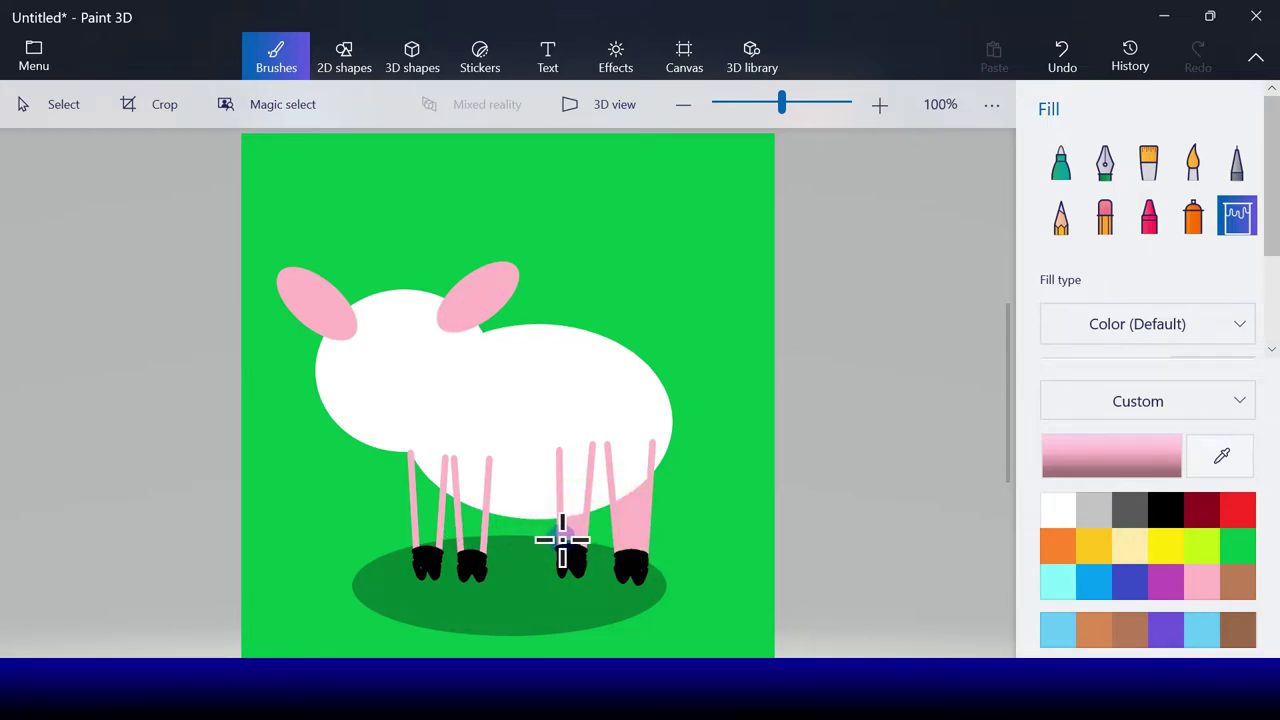
{"action": "left_click", "coordinate": [572, 532]}
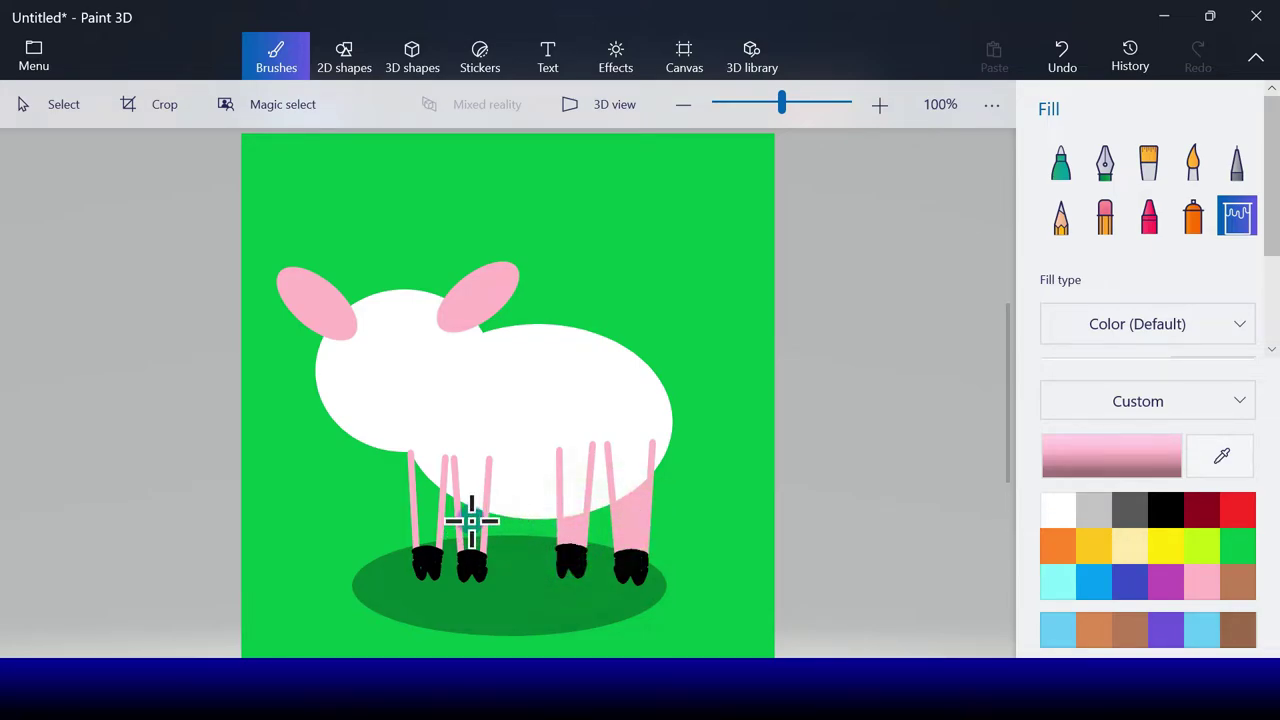
{"action": "left_click", "coordinate": [470, 545]}
{"action": "left_click", "coordinate": [429, 537]}
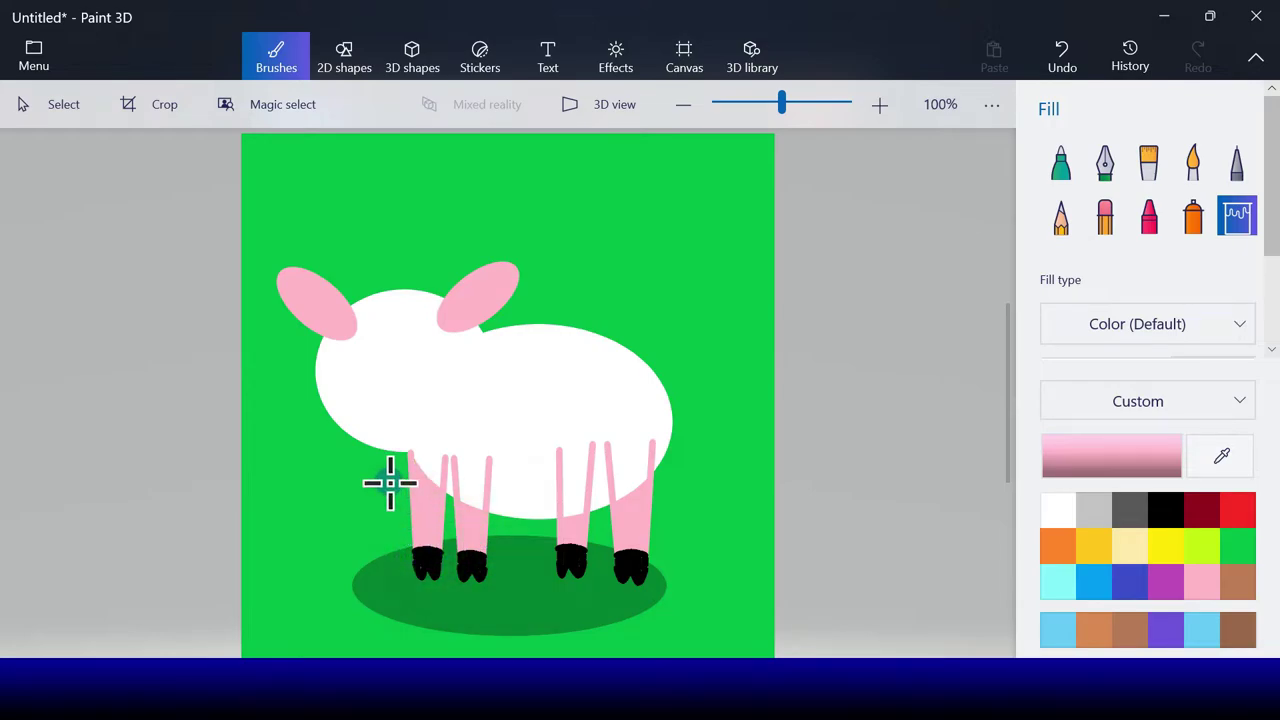
- Draw a pink-filled circle on the head for the face and set its outline to the same pink
{"action": "left_click", "coordinate": [345, 58]}
{"action": "left_click", "coordinate": [1060, 271]}
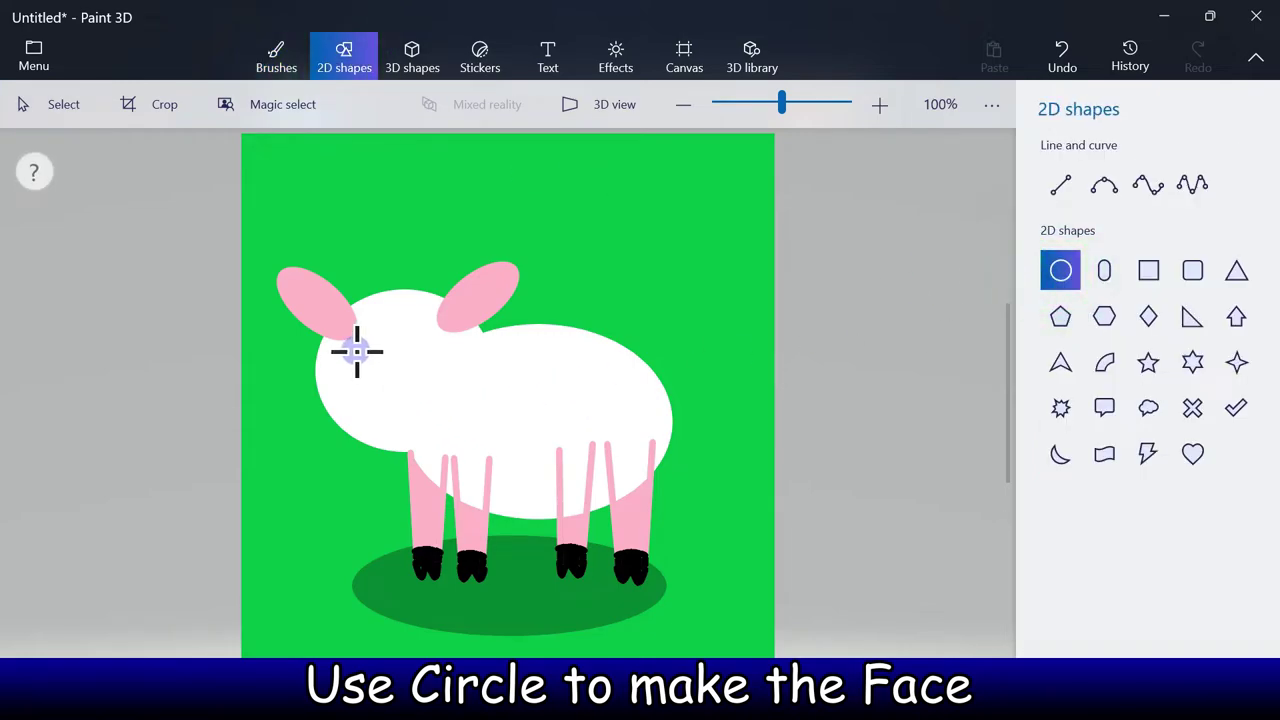
{"action": "left_click_drag", "start_coordinate": [357, 360], "coordinate": [446, 418]}
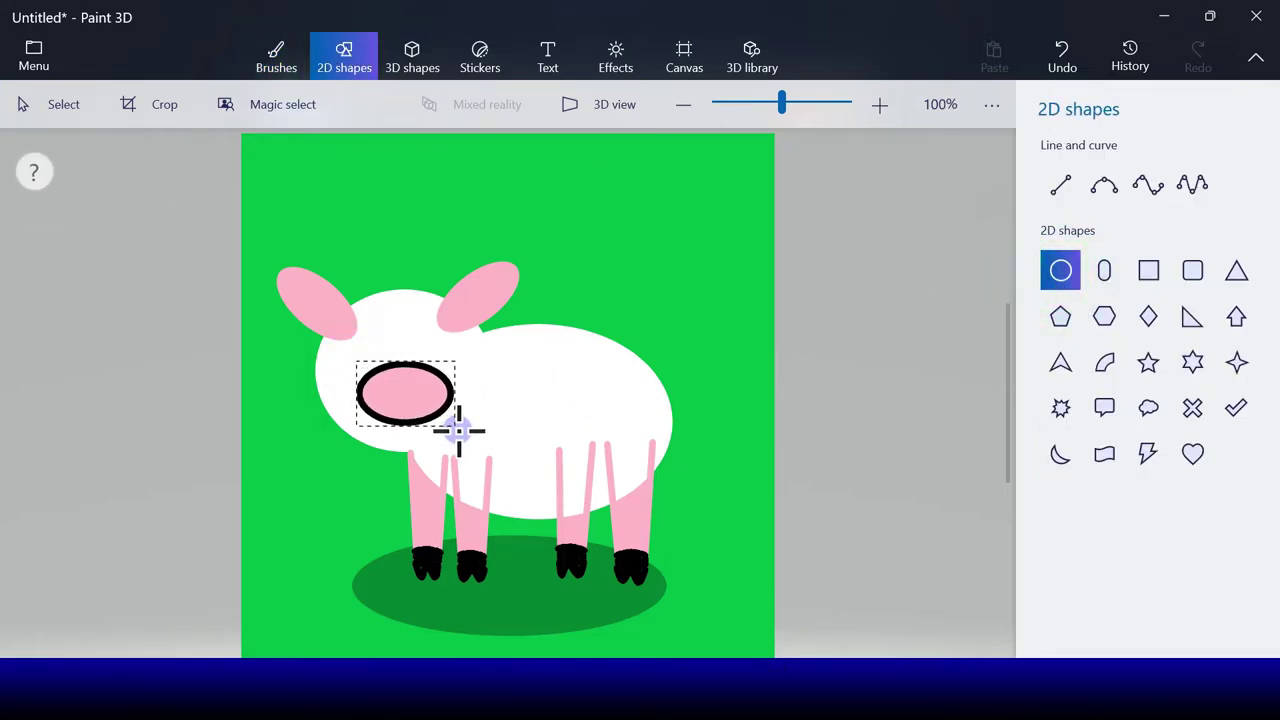
{"action": "left_click_drag", "start_coordinate": [413, 361], "coordinate": [408, 333]}
{"action": "left_click", "coordinate": [1060, 293]}
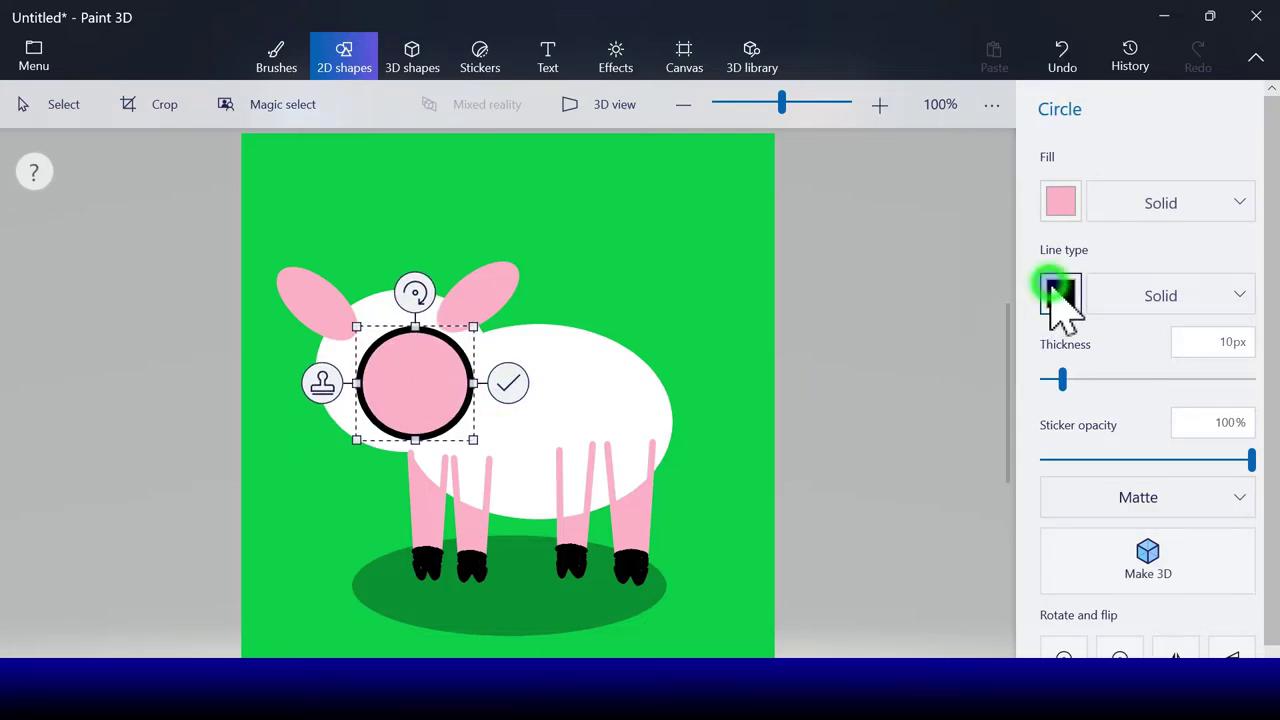
{"action": "left_click", "coordinate": [1107, 447]}
- Shift the pink face circle toward the middle of the head, stretch it slightly wider and place it
{"action": "left_click_drag", "start_coordinate": [428, 389], "coordinate": [412, 383]}
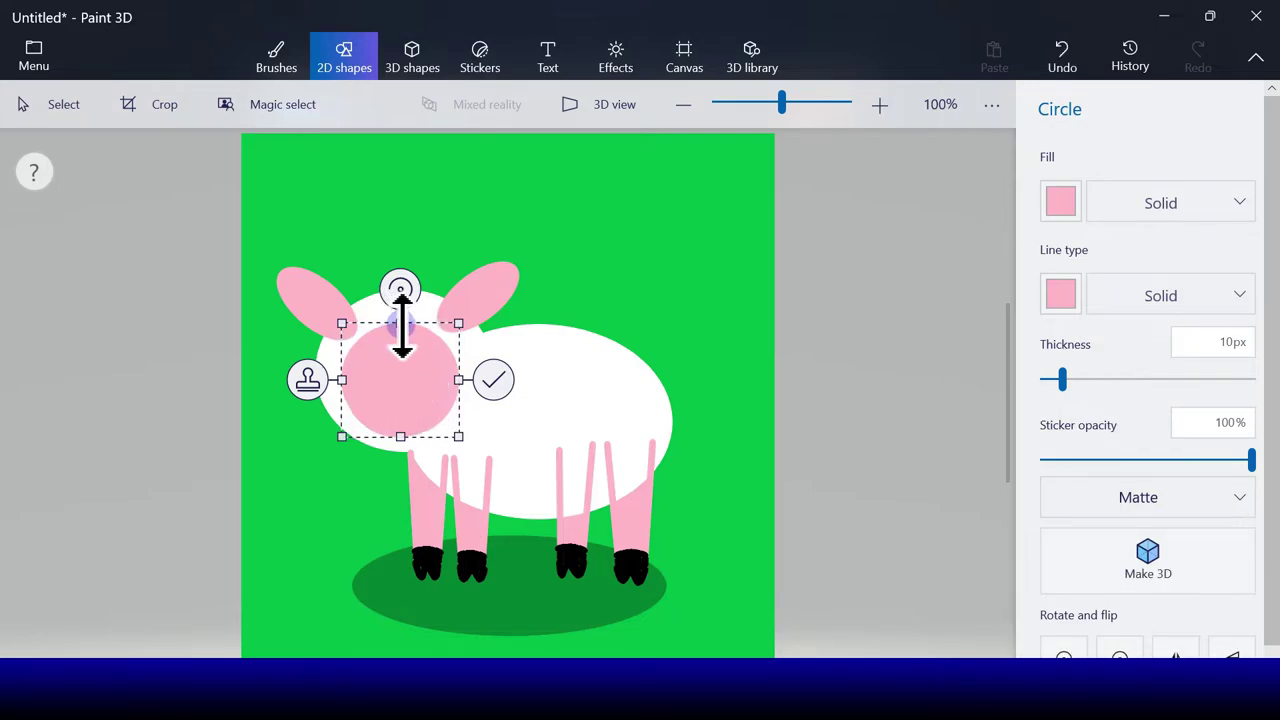
{"action": "left_click_drag", "start_coordinate": [401, 322], "coordinate": [421, 358]}
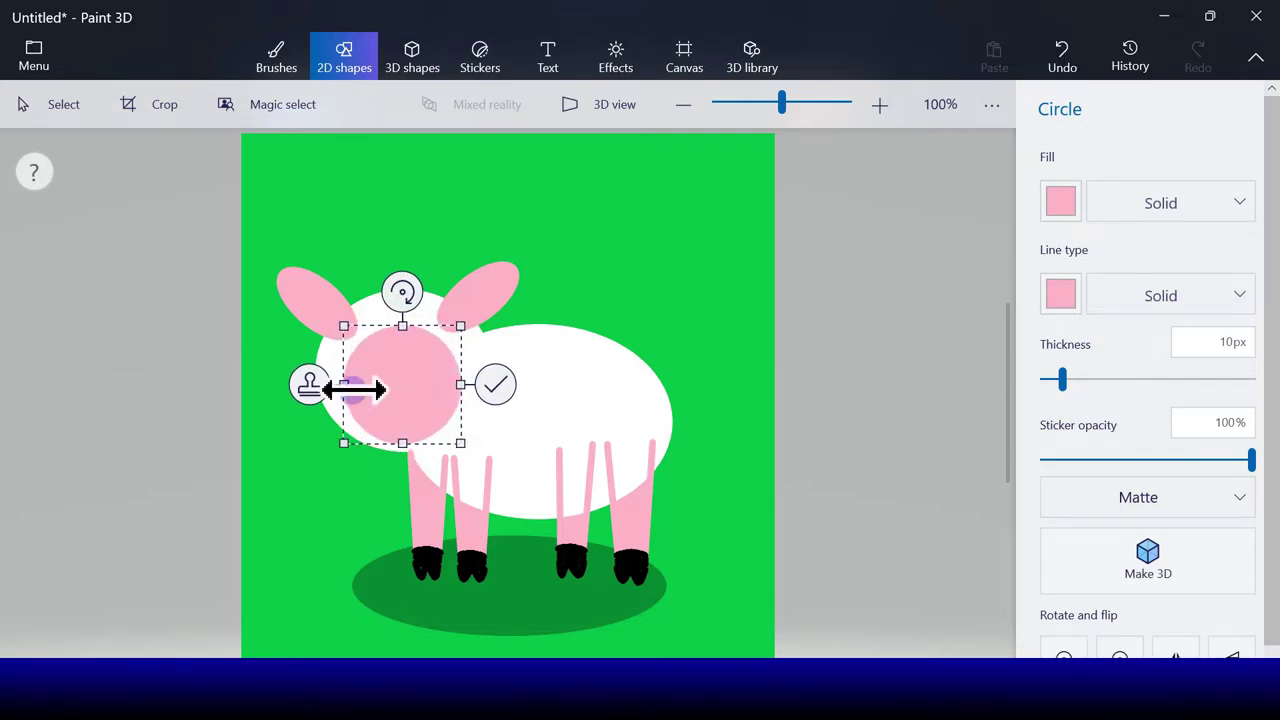
{"action": "left_click_drag", "start_coordinate": [343, 379], "coordinate": [339, 384]}
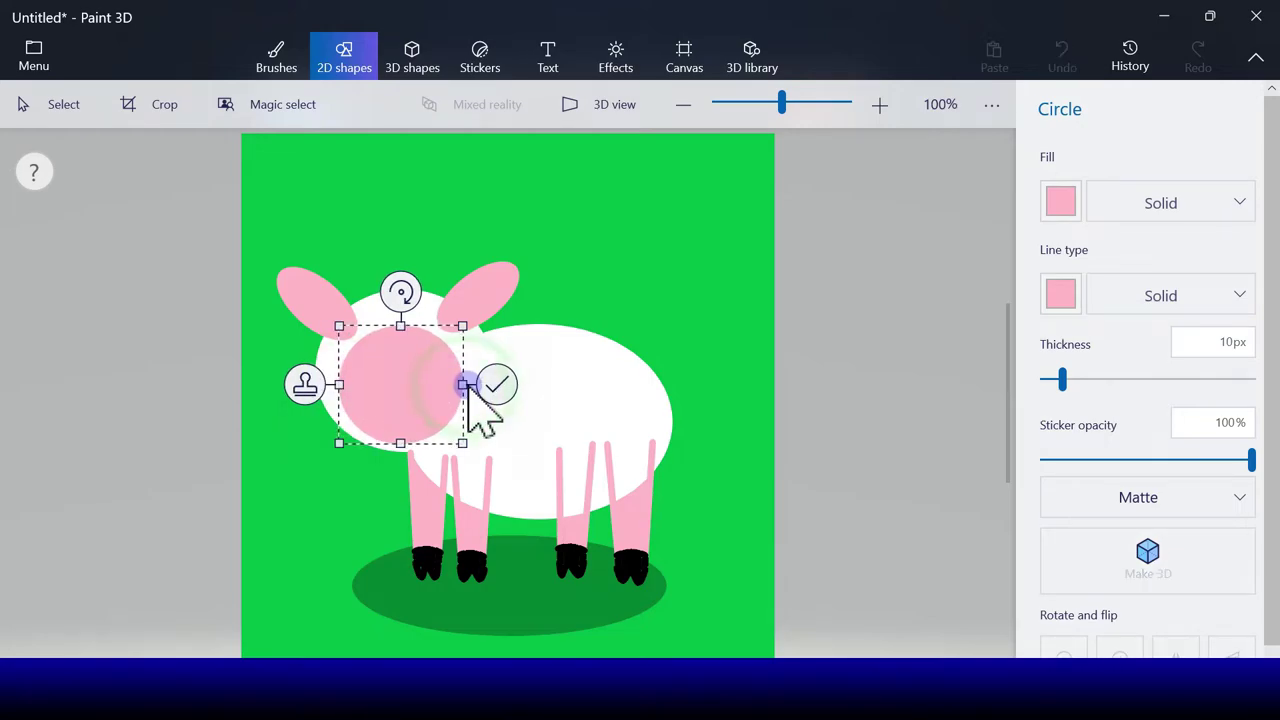
{"action": "left_click", "coordinate": [500, 386]}
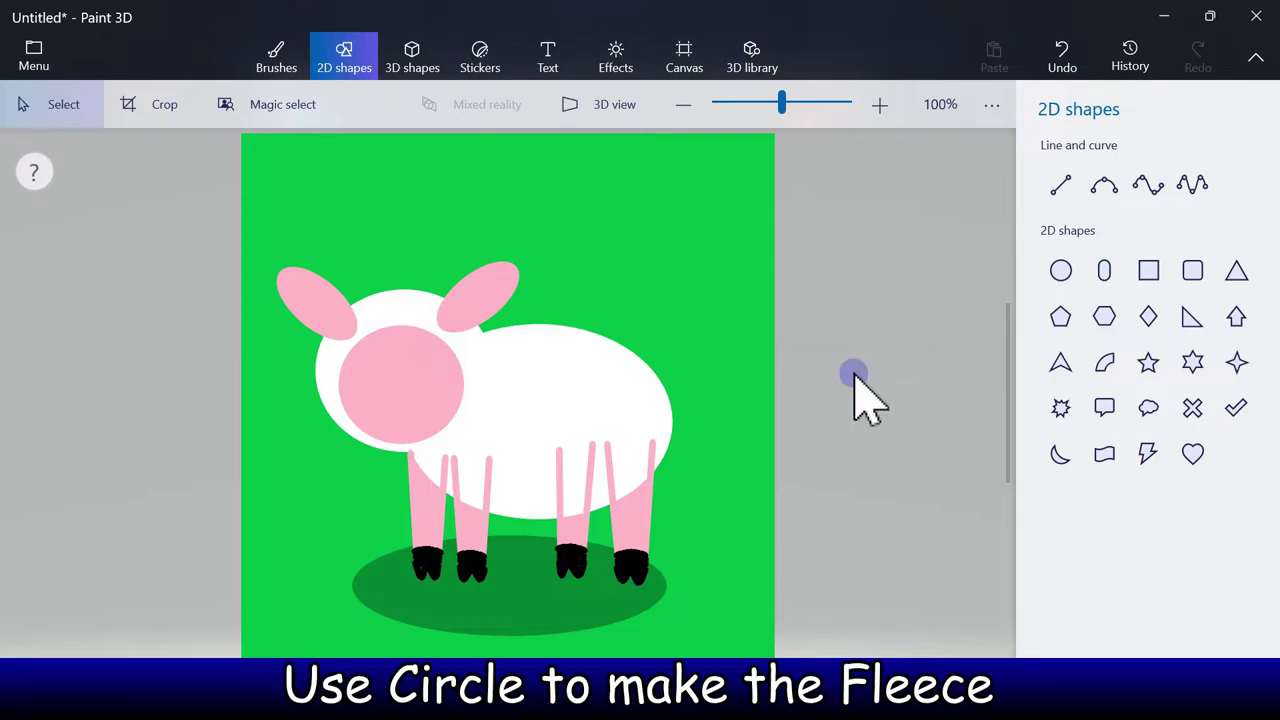
- Place a small circle with white fill and white outline on top of the head between the ears as the first fleece tuft
{"action": "left_click", "coordinate": [1056, 282]}
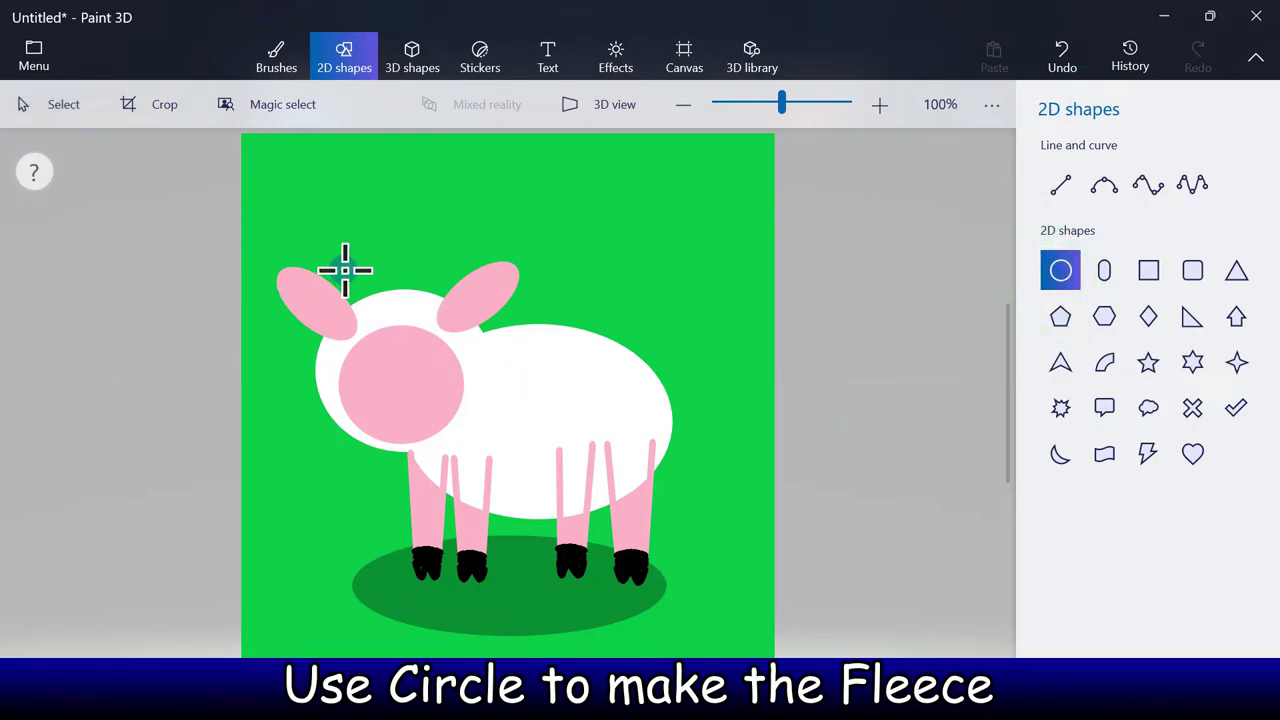
{"action": "left_click_drag", "start_coordinate": [400, 330], "coordinate": [404, 331]}
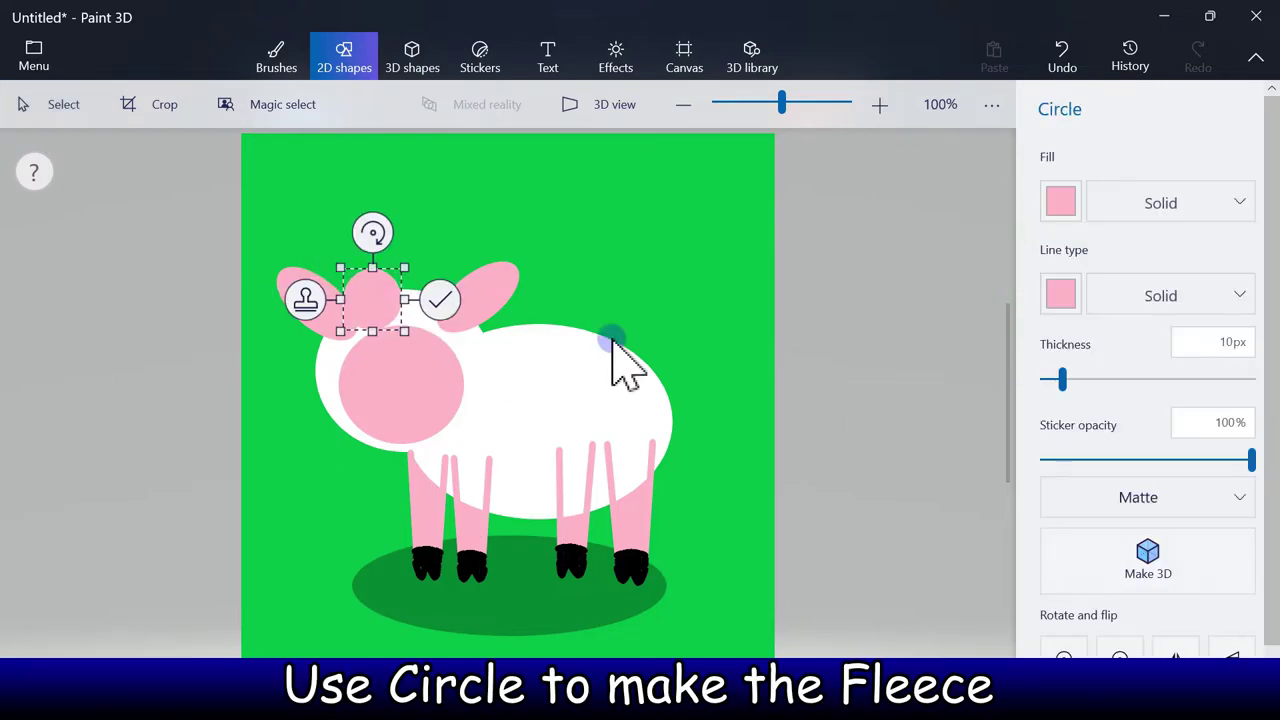
{"action": "left_click", "coordinate": [1061, 201]}
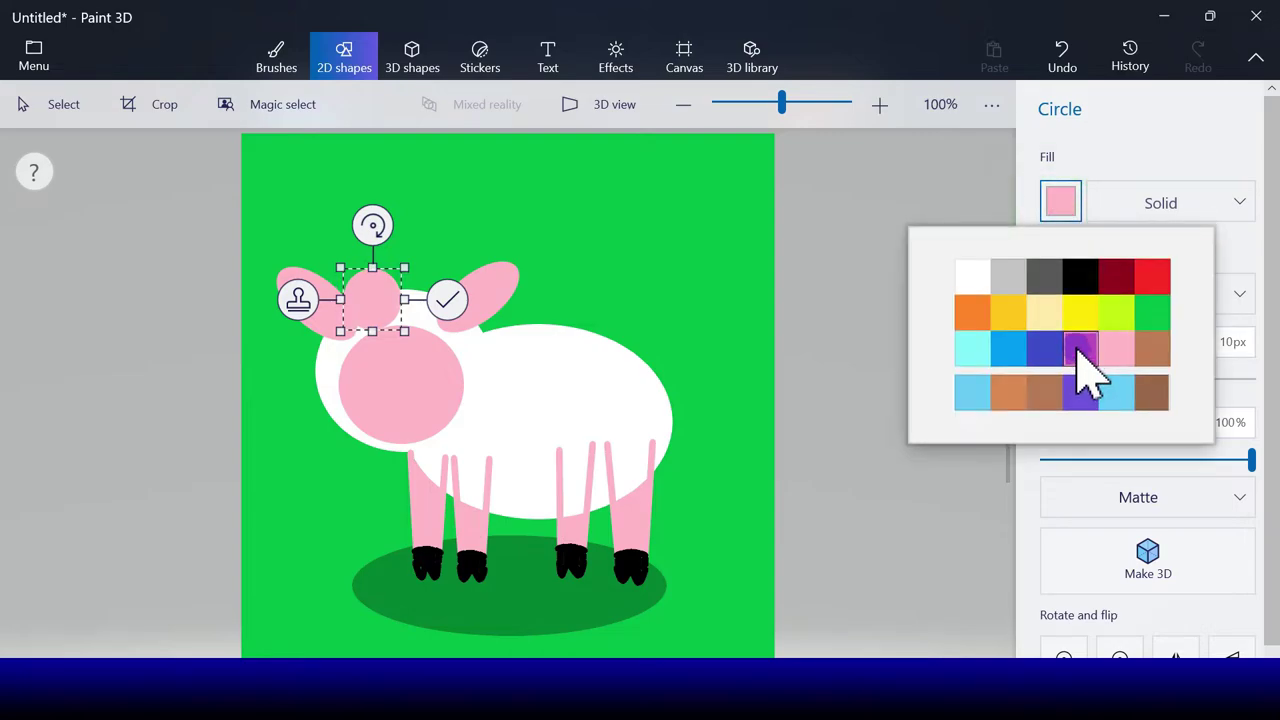
{"action": "left_click", "coordinate": [975, 280]}
{"action": "left_click", "coordinate": [1061, 293]}
{"action": "left_click", "coordinate": [986, 369]}
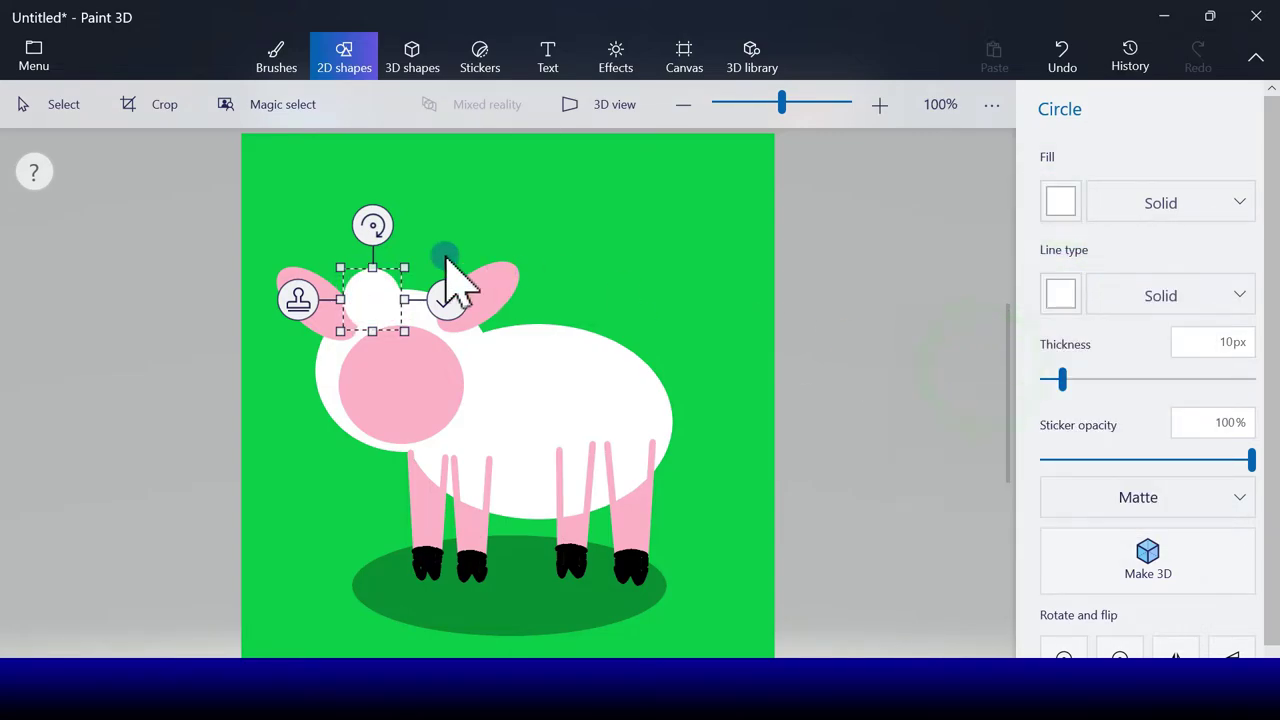
{"action": "left_click_drag", "start_coordinate": [383, 290], "coordinate": [383, 287]}
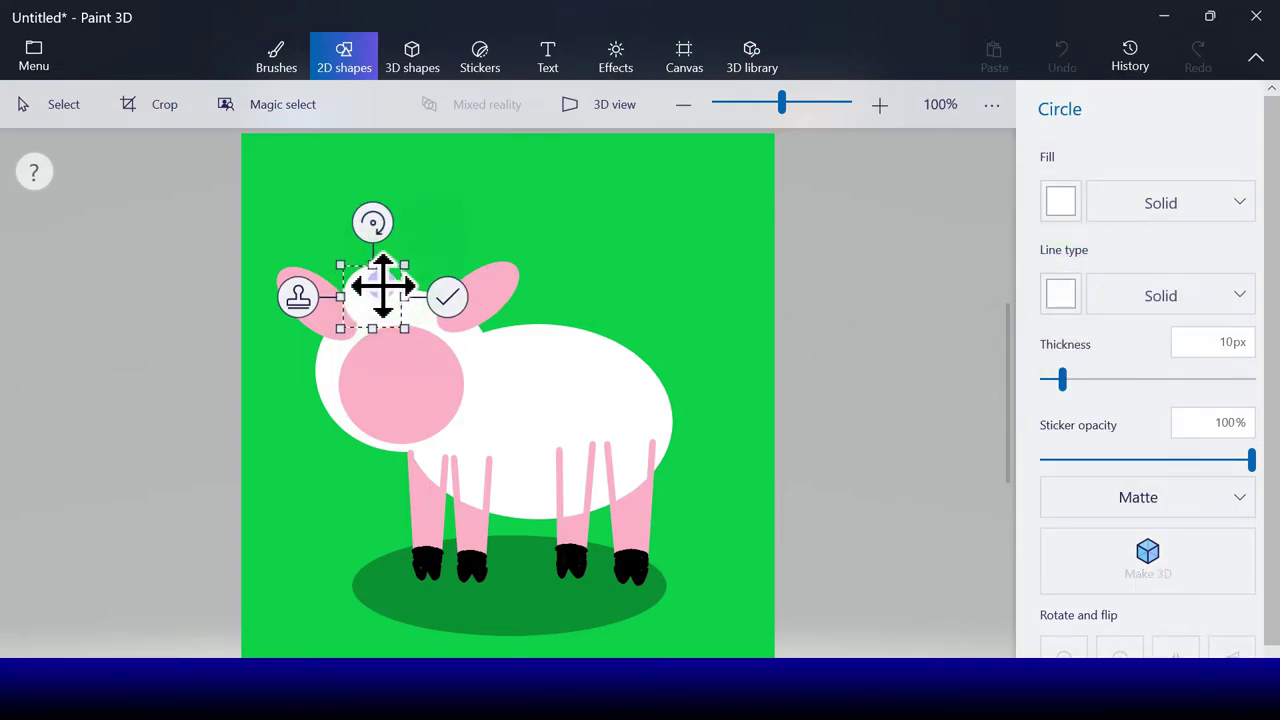
{"action": "left_click", "coordinate": [268, 296]}
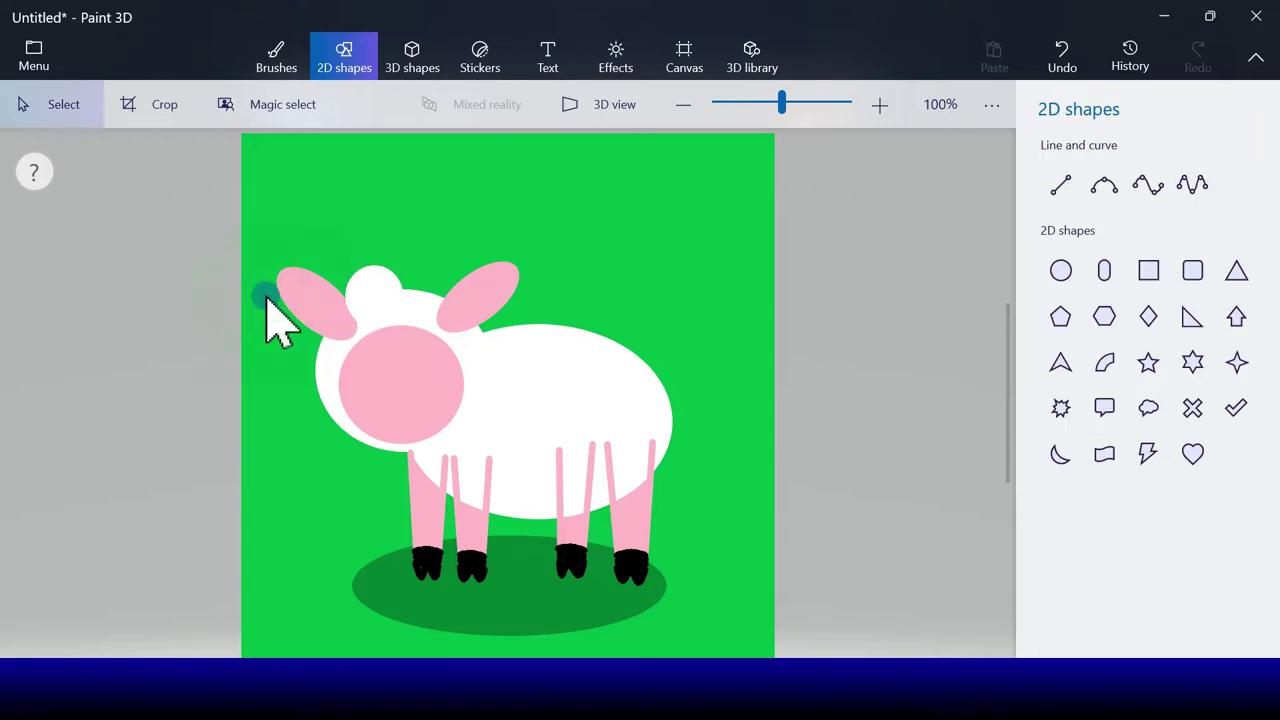
- Add a second white circle on top of the head and stamp more tufts down both sides of the head
{"action": "left_click", "coordinate": [1060, 270]}
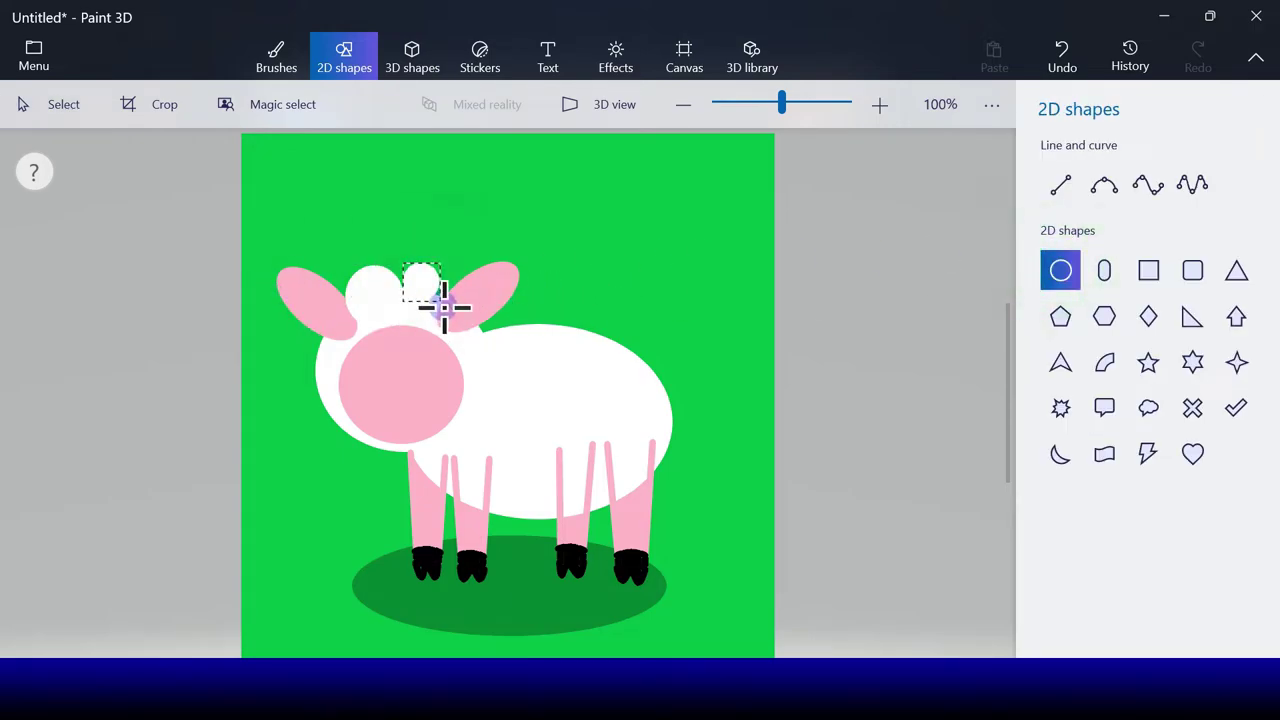
{"action": "left_click_drag", "start_coordinate": [455, 320], "coordinate": [460, 322]}
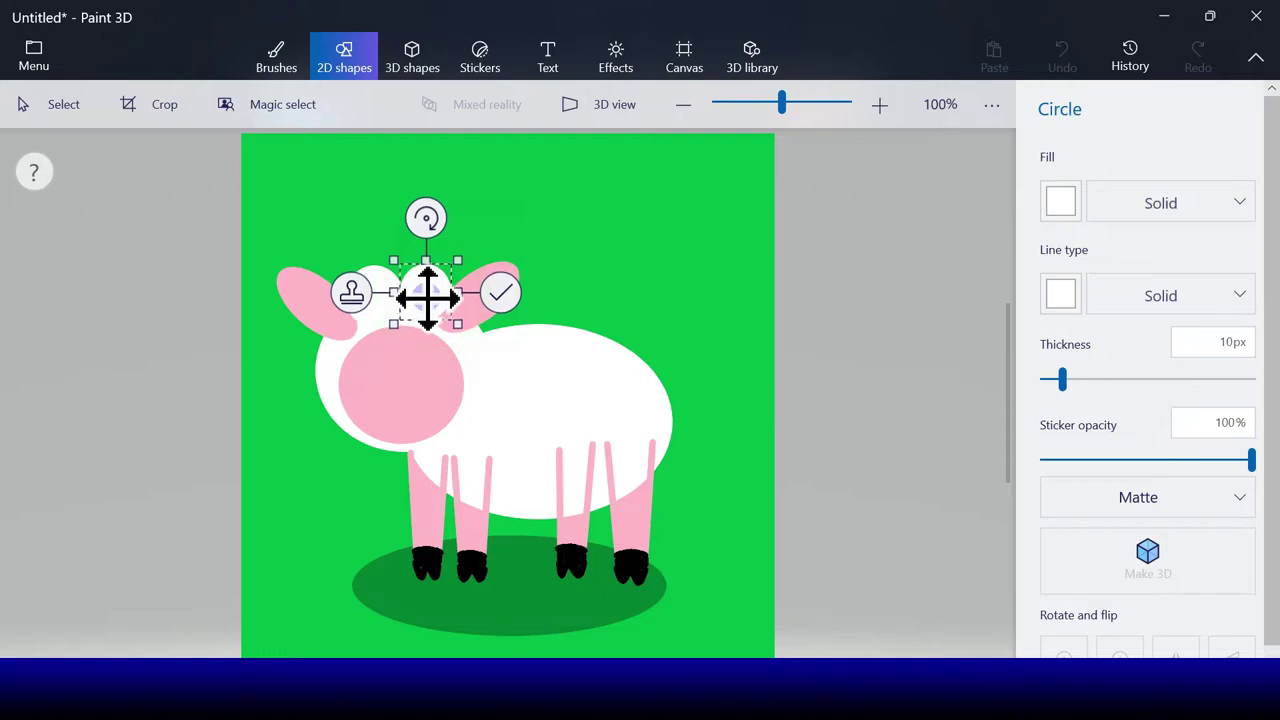
{"action": "left_click_drag", "start_coordinate": [452, 313], "coordinate": [319, 413]}
{"action": "left_click", "coordinate": [252, 343]}
{"action": "left_click", "coordinate": [245, 374]}
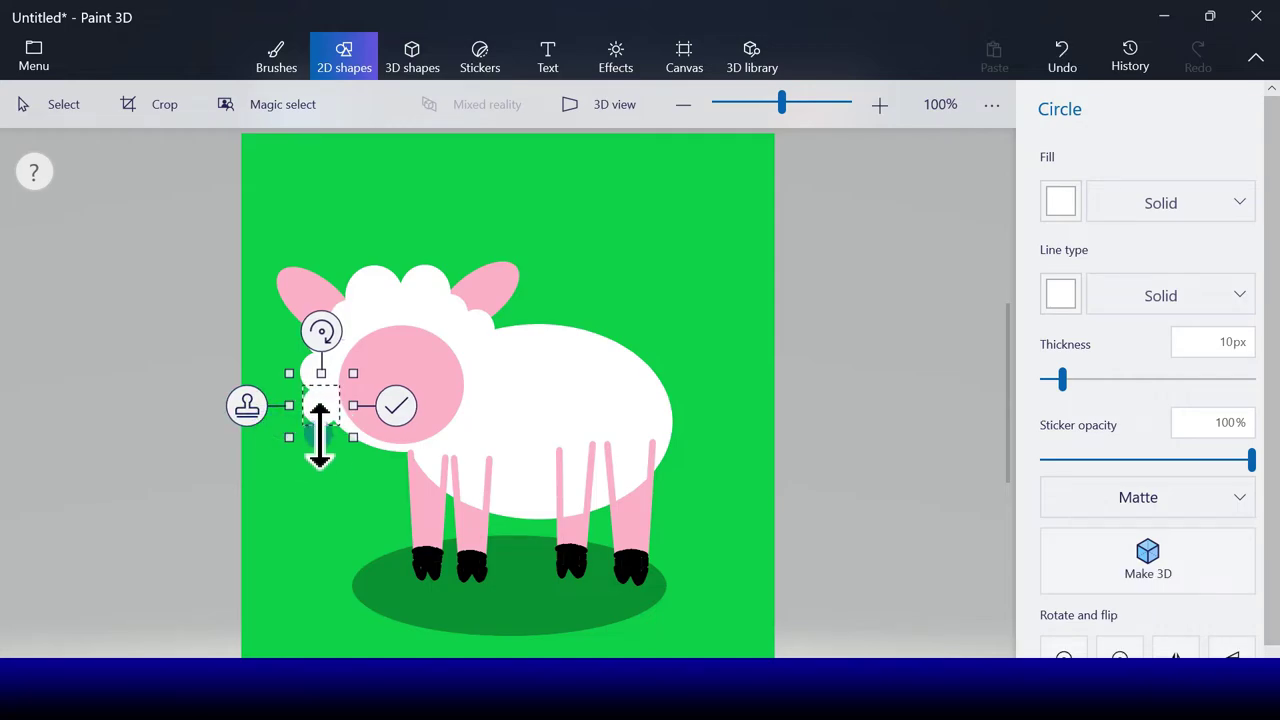
- Stamp overlapping white circles along the head's lower-left edge and beneath the chin
{"action": "left_click", "coordinate": [248, 406]}
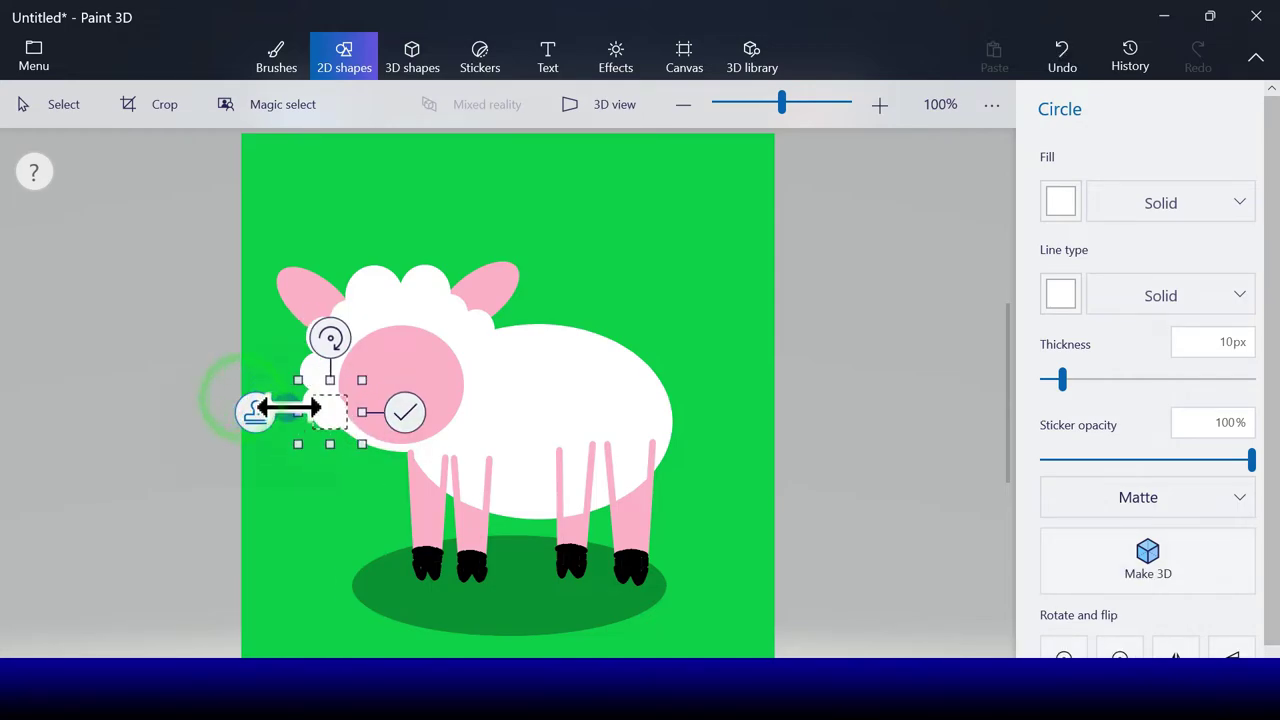
{"action": "left_click_drag", "start_coordinate": [337, 424], "coordinate": [367, 453]}
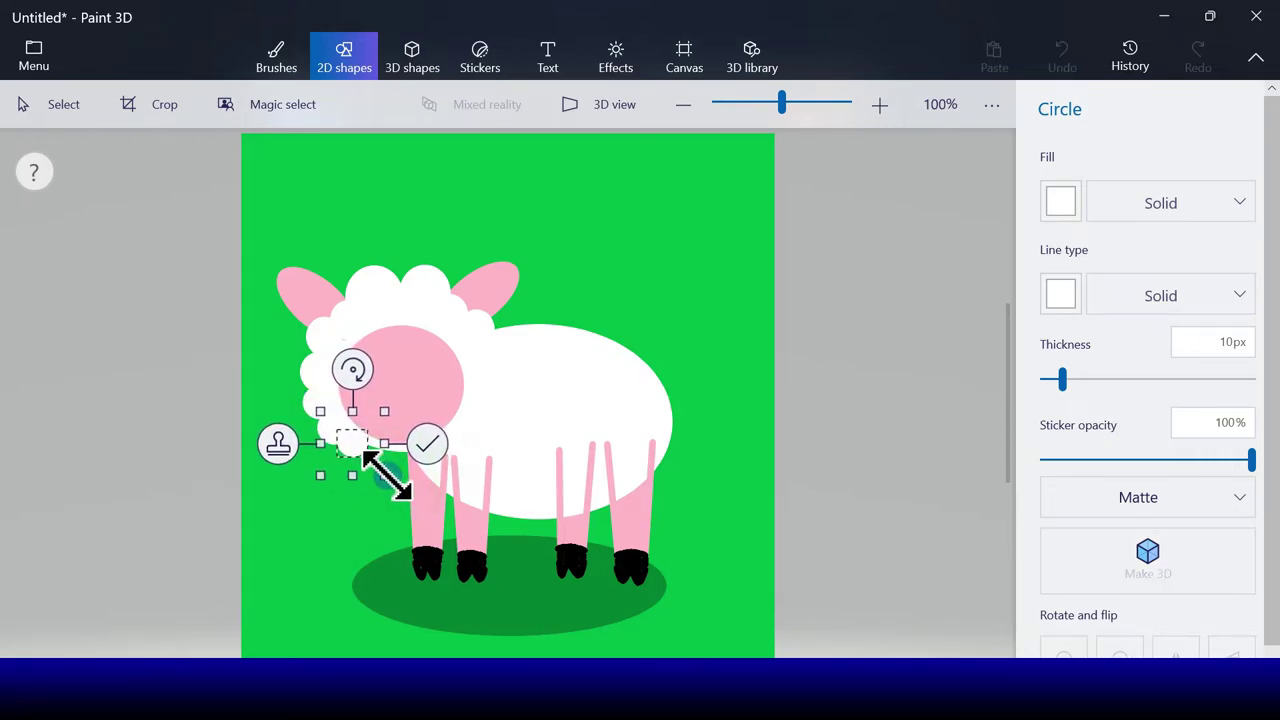
{"action": "left_click_drag", "start_coordinate": [351, 450], "coordinate": [401, 465]}
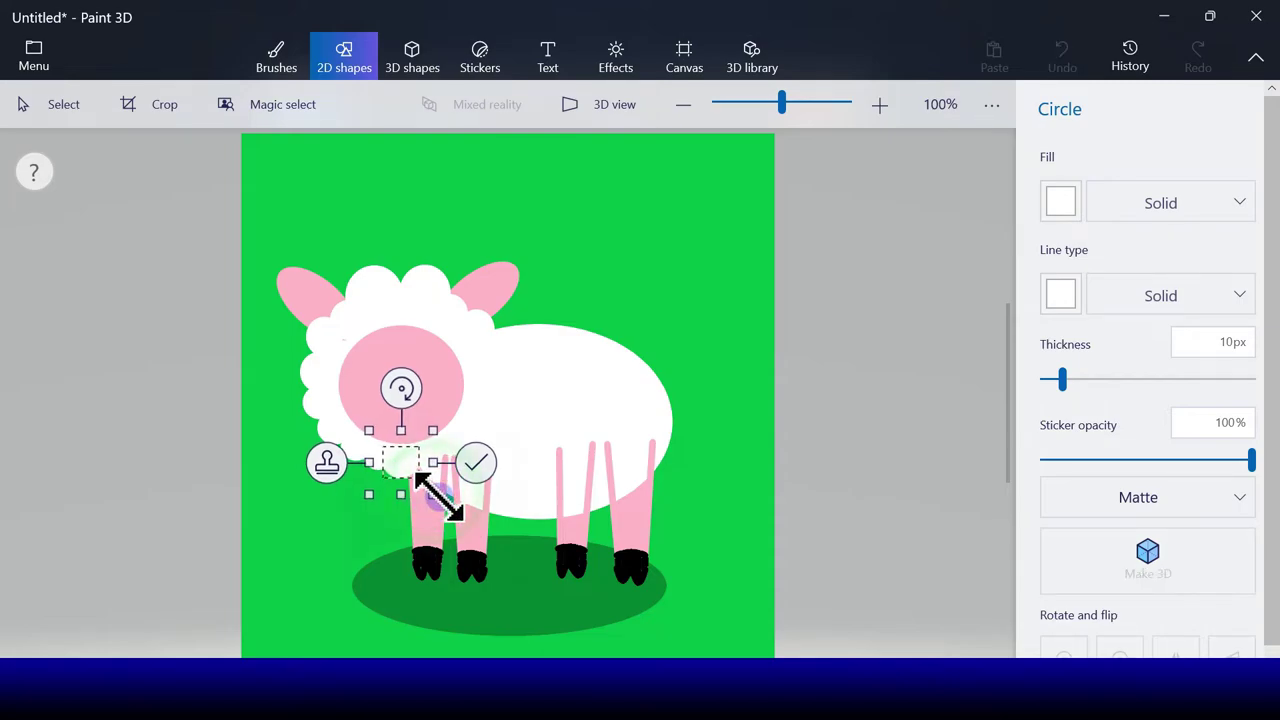
- Stamp white fleece circles along the sheep's back, from behind the right ear to the top of the rump
{"action": "left_click_drag", "start_coordinate": [409, 466], "coordinate": [598, 380]}
{"action": "left_click", "coordinate": [435, 329]}
{"action": "left_click_drag", "start_coordinate": [558, 341], "coordinate": [634, 357]}
{"action": "left_click", "coordinate": [479, 322]}
{"action": "left_click", "coordinate": [523, 343]}
{"action": "left_click_drag", "start_coordinate": [677, 396], "coordinate": [668, 392]}
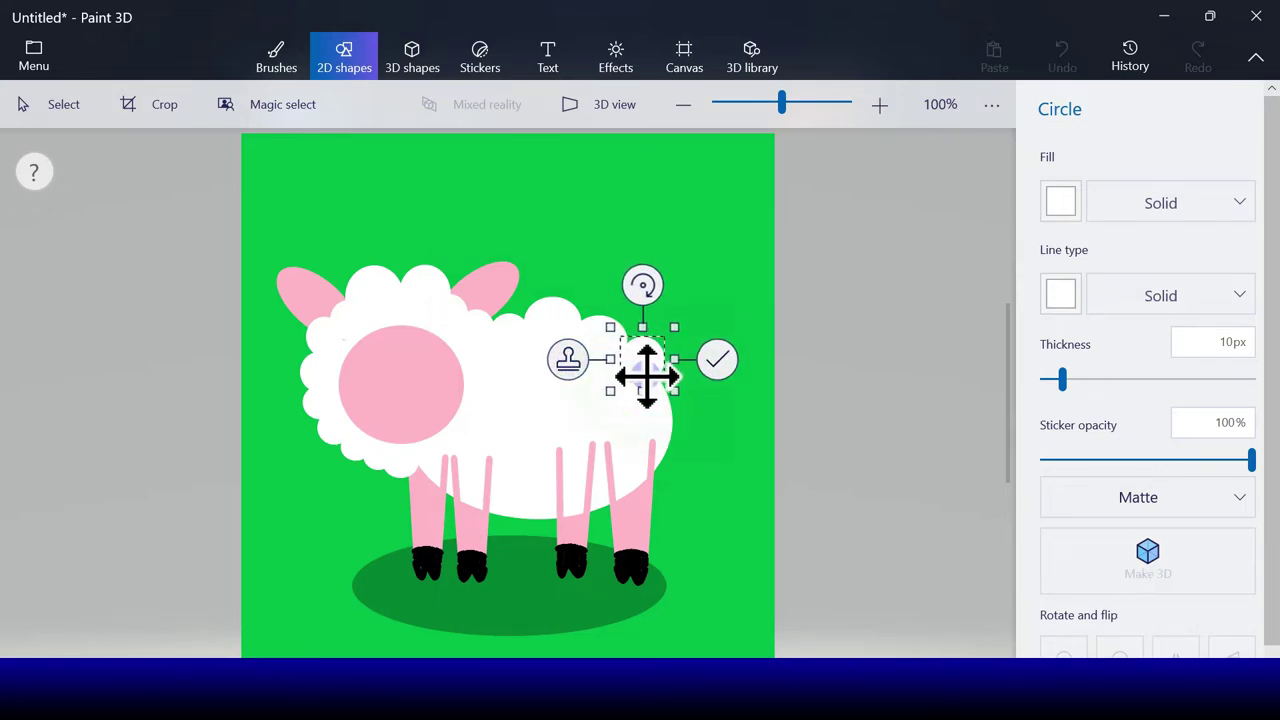
{"action": "left_click", "coordinate": [568, 364]}
- Stamp white fleece circles down the rump and along the belly over the tops of the rear legs
{"action": "left_click_drag", "start_coordinate": [641, 360], "coordinate": [587, 497]}
{"action": "left_click", "coordinate": [600, 383]}
{"action": "left_click", "coordinate": [596, 412]}
{"action": "left_click", "coordinate": [587, 458]}
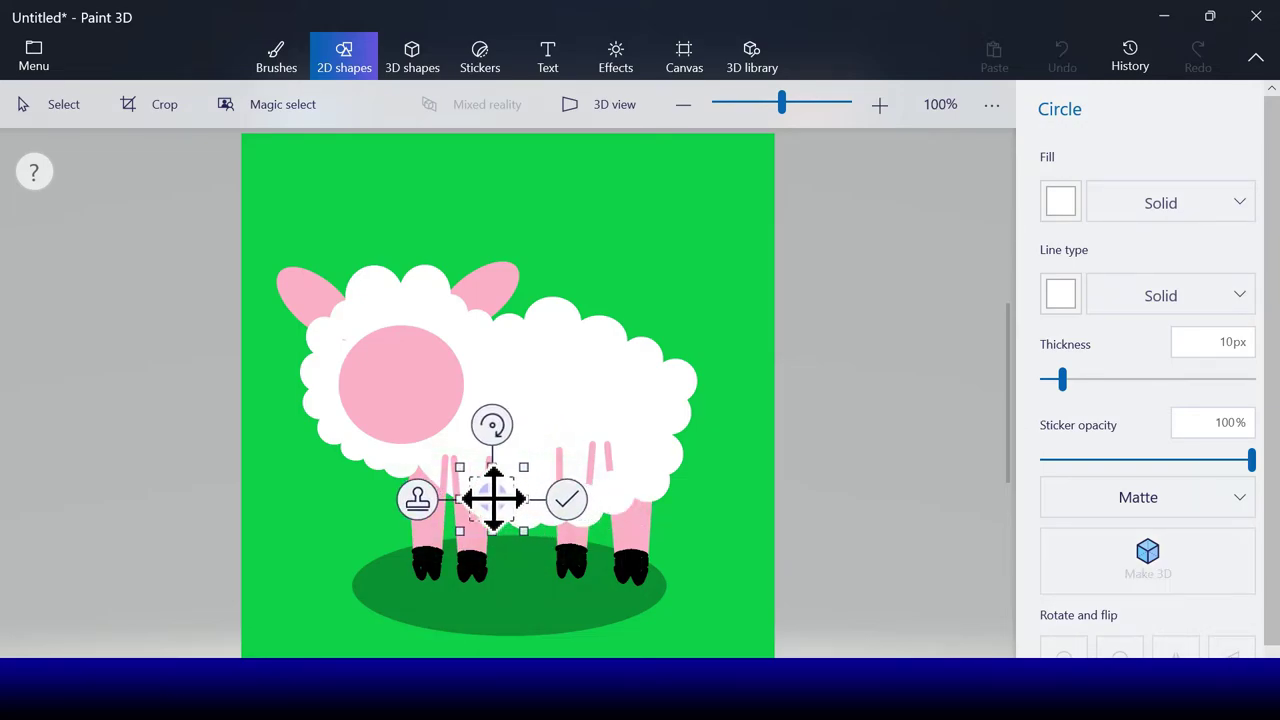
- Add overlapping white fleece circles along the lower chest, covering the tops of both front legs and reaching the chin
{"action": "left_click", "coordinate": [416, 503]}
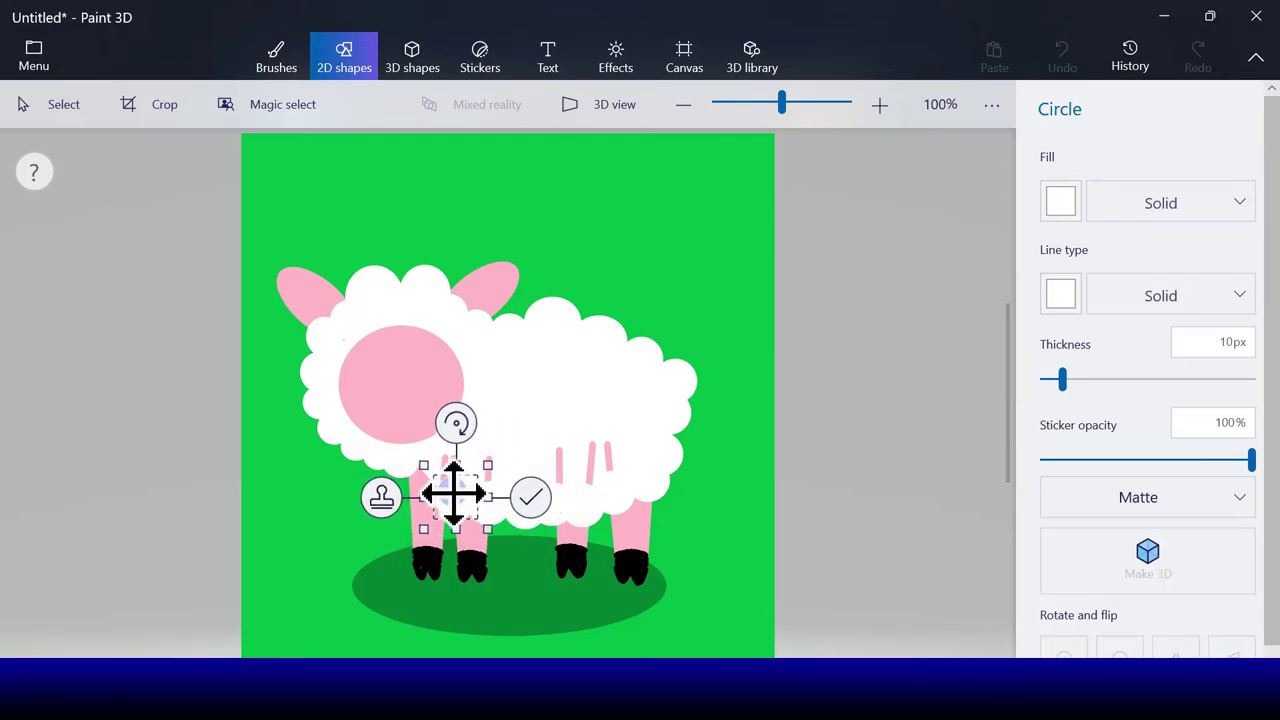
{"action": "left_click_drag", "start_coordinate": [454, 492], "coordinate": [448, 515]}
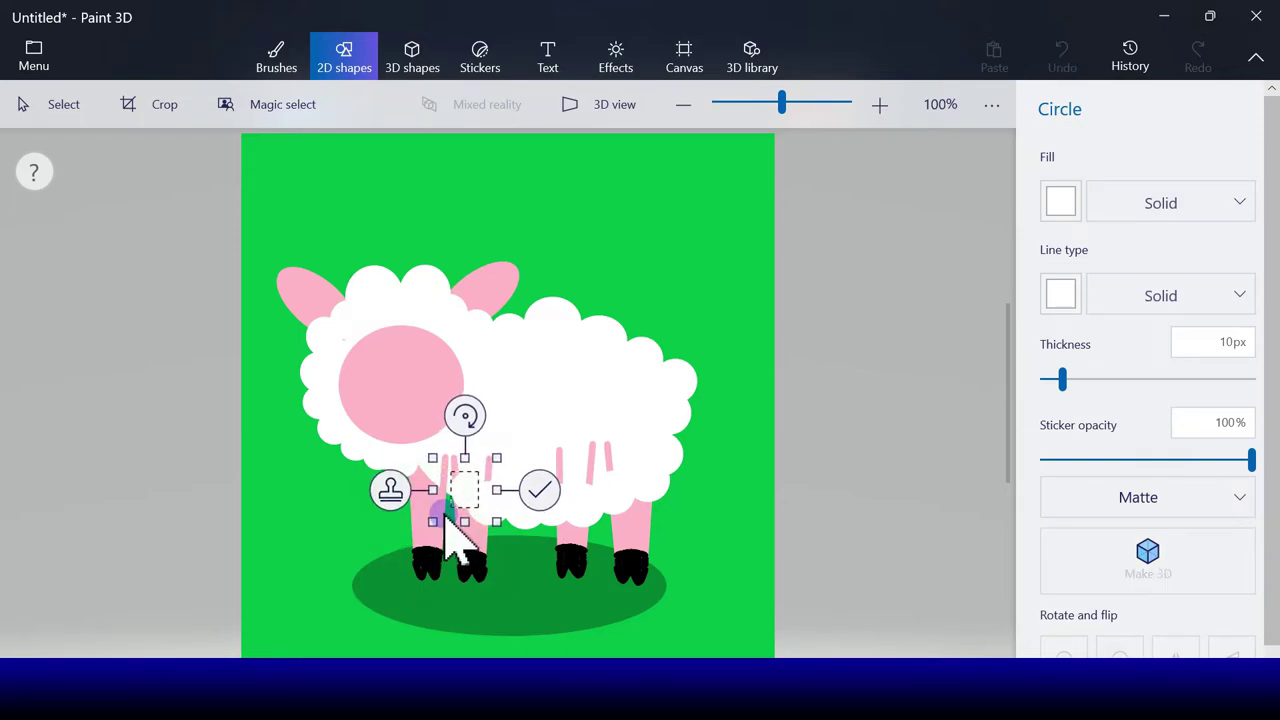
{"action": "left_click", "coordinate": [478, 520]}
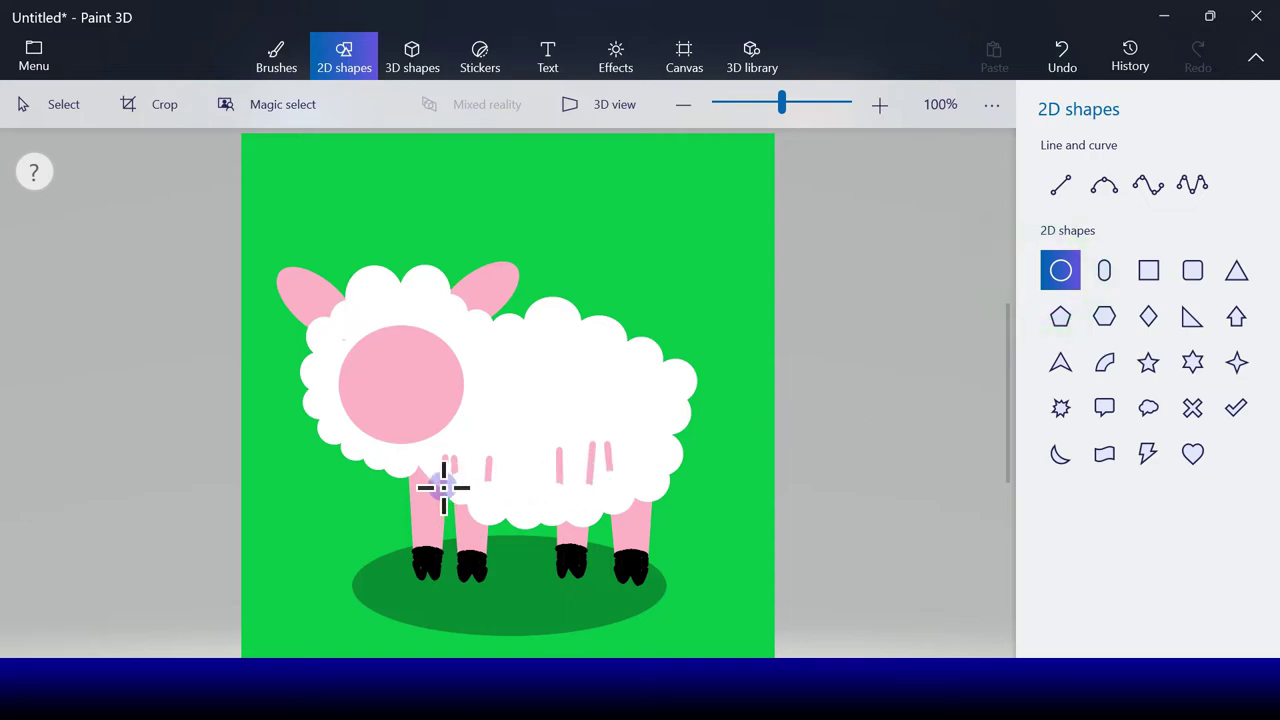
{"action": "left_click_drag", "start_coordinate": [414, 463], "coordinate": [451, 503]}
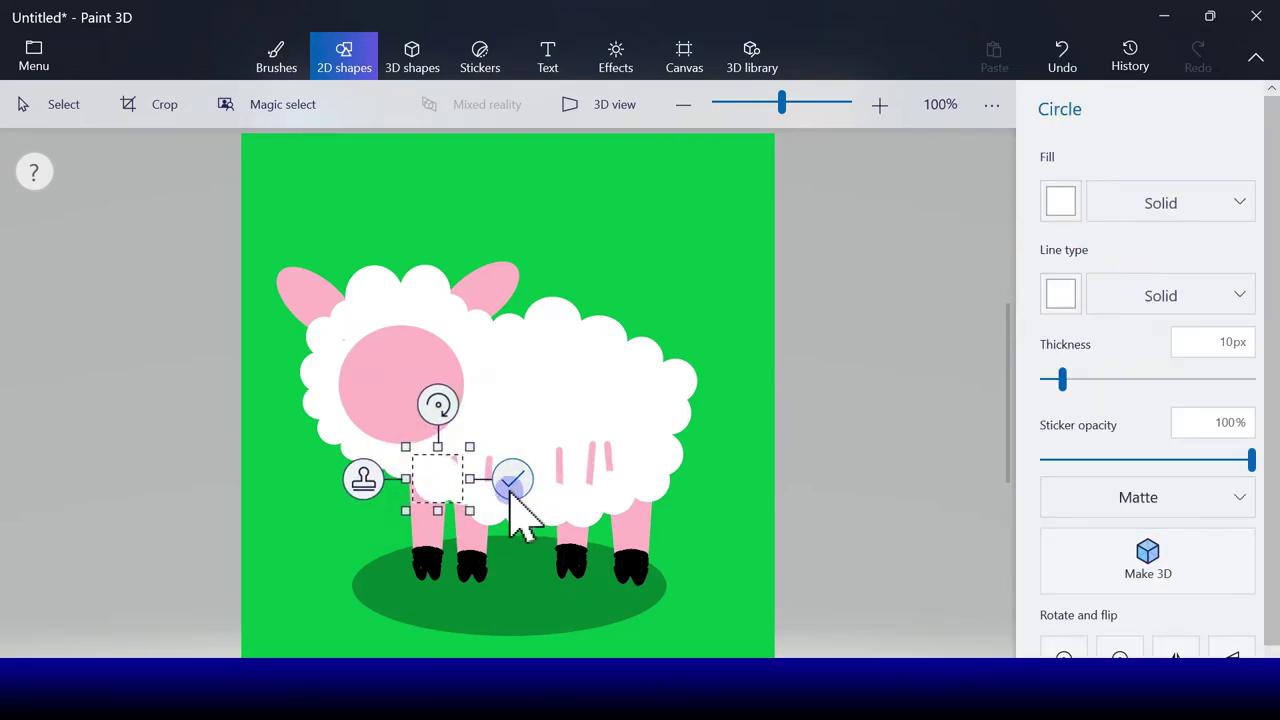
{"action": "left_click", "coordinate": [512, 479]}
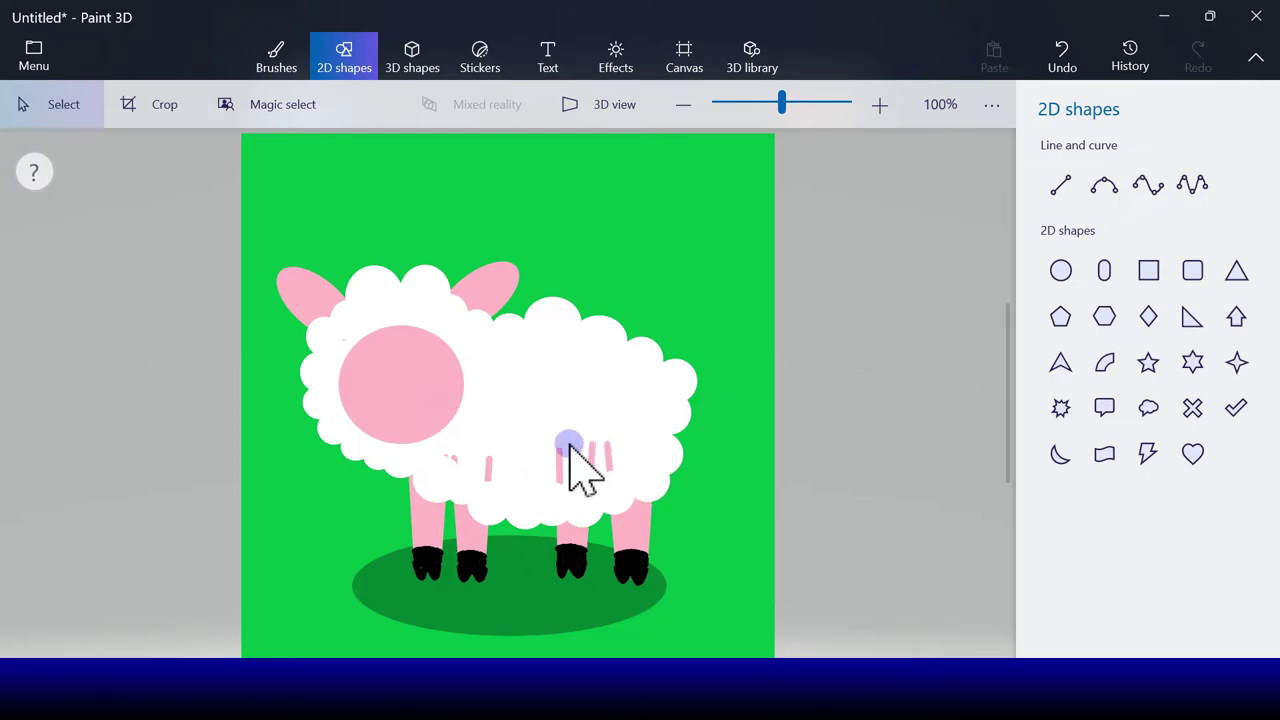
{"action": "left_click", "coordinate": [1061, 270]}
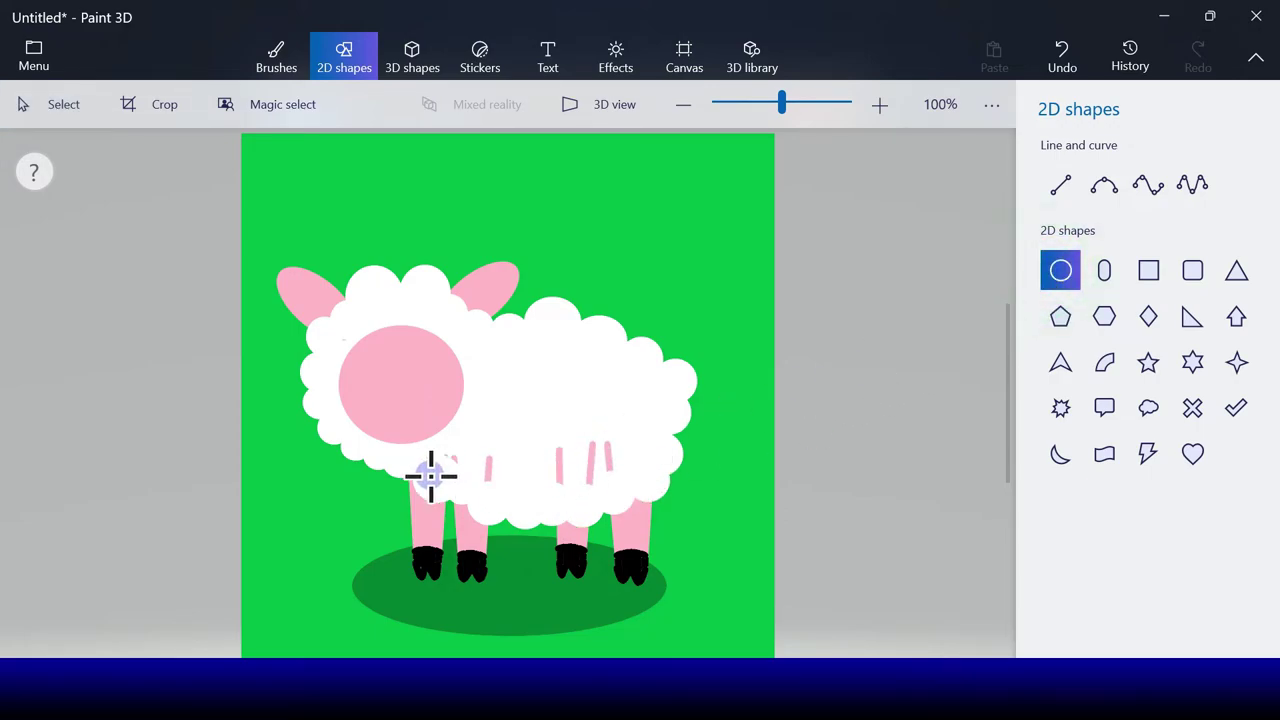
{"action": "left_click_drag", "start_coordinate": [384, 461], "coordinate": [476, 480]}
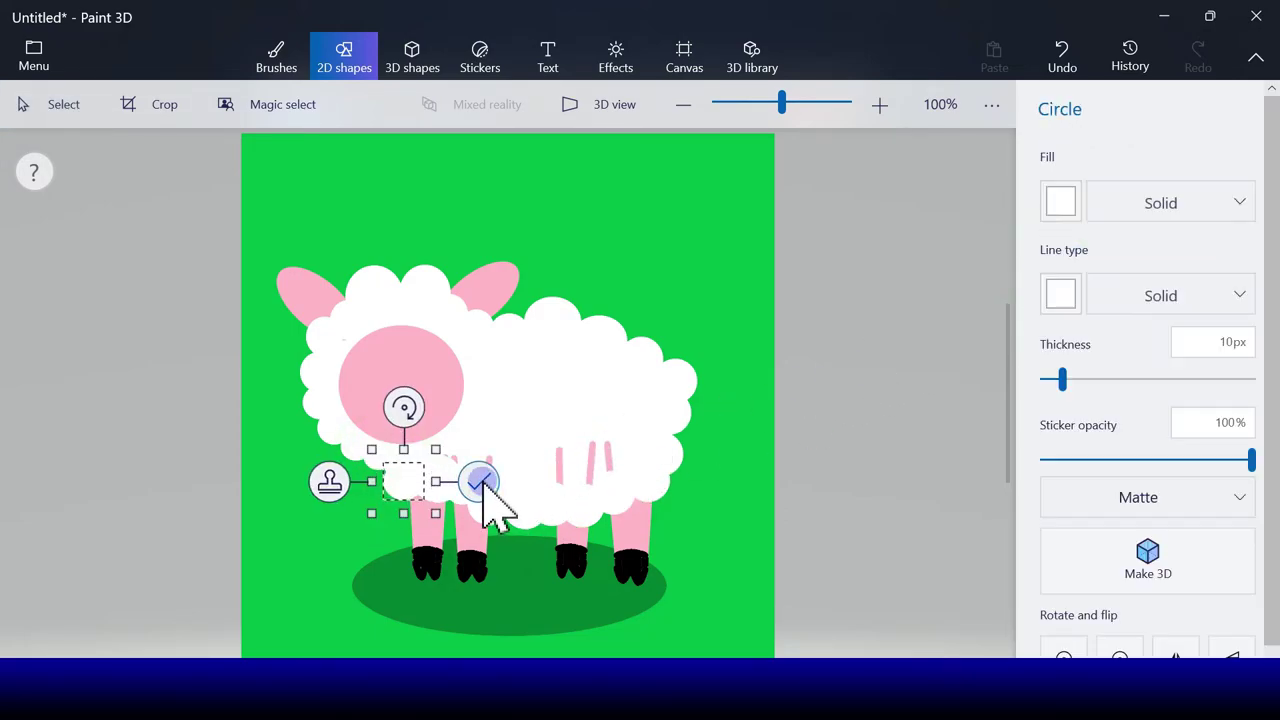
{"action": "left_click", "coordinate": [791, 372]}
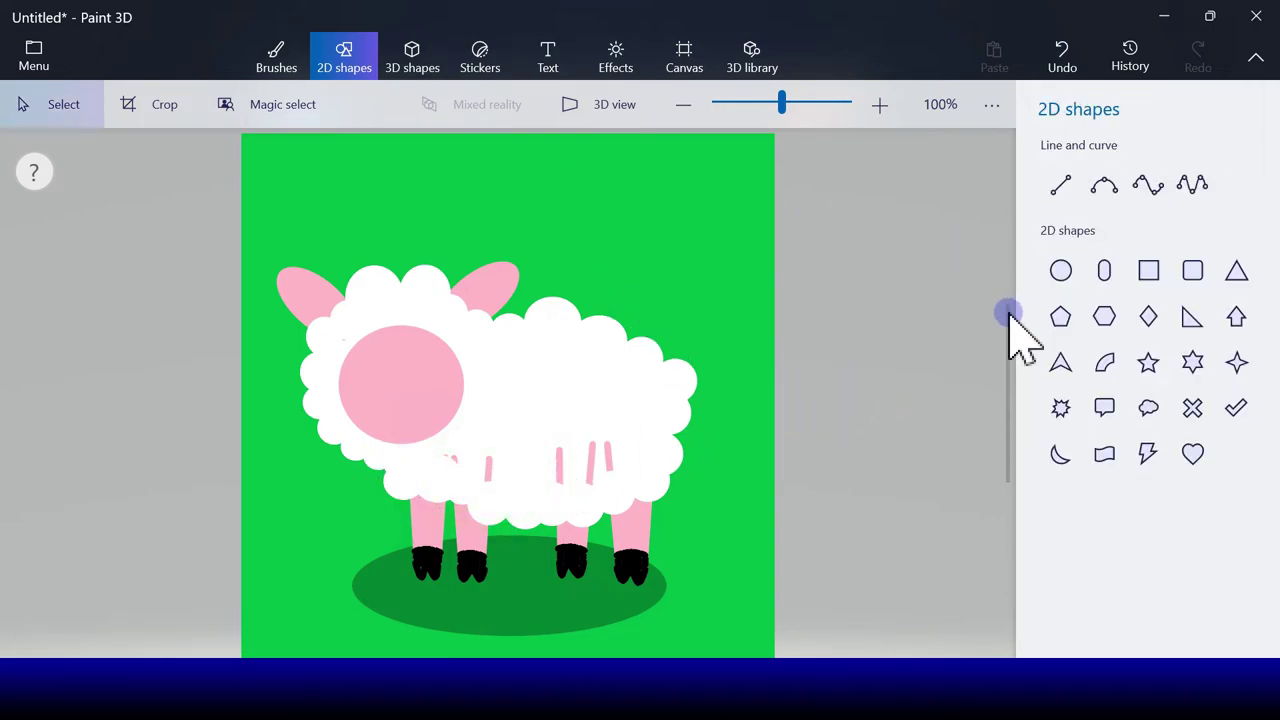
- Stamp white fleece circles over the forehead and down both sides of the pink face to frame it
{"action": "left_click", "coordinate": [1058, 270]}
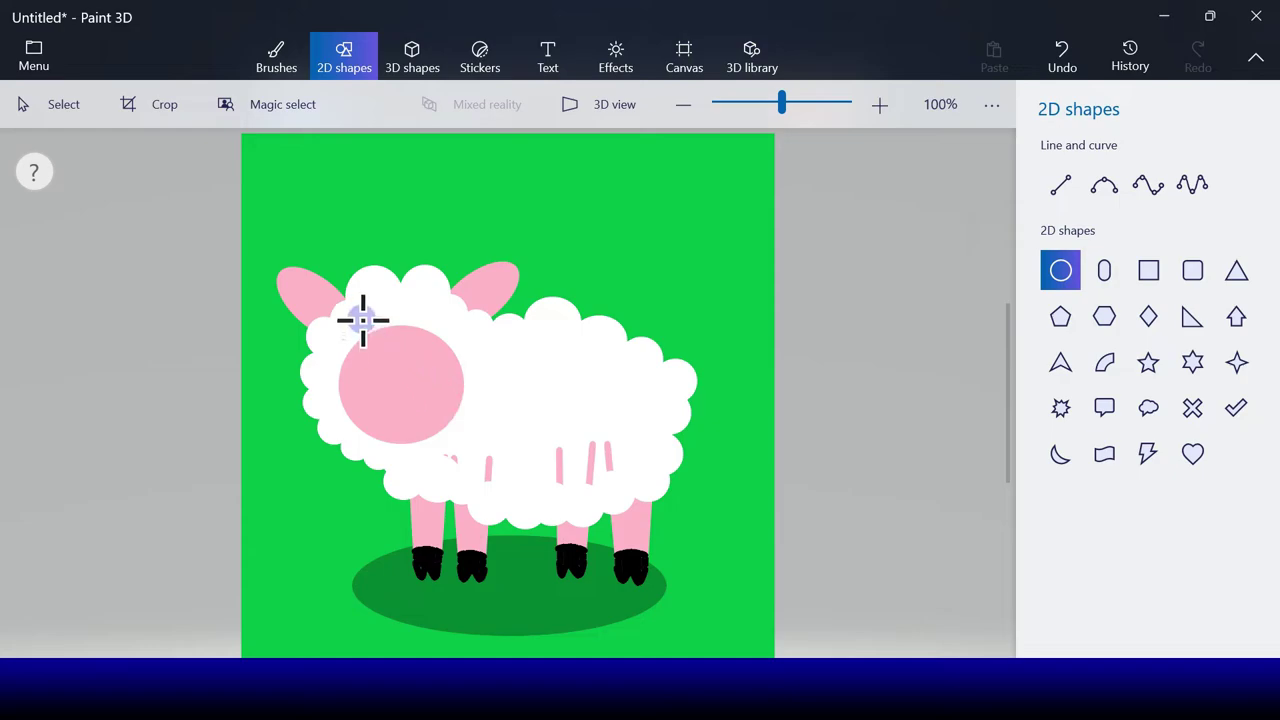
{"action": "left_click_drag", "start_coordinate": [351, 314], "coordinate": [477, 354]}
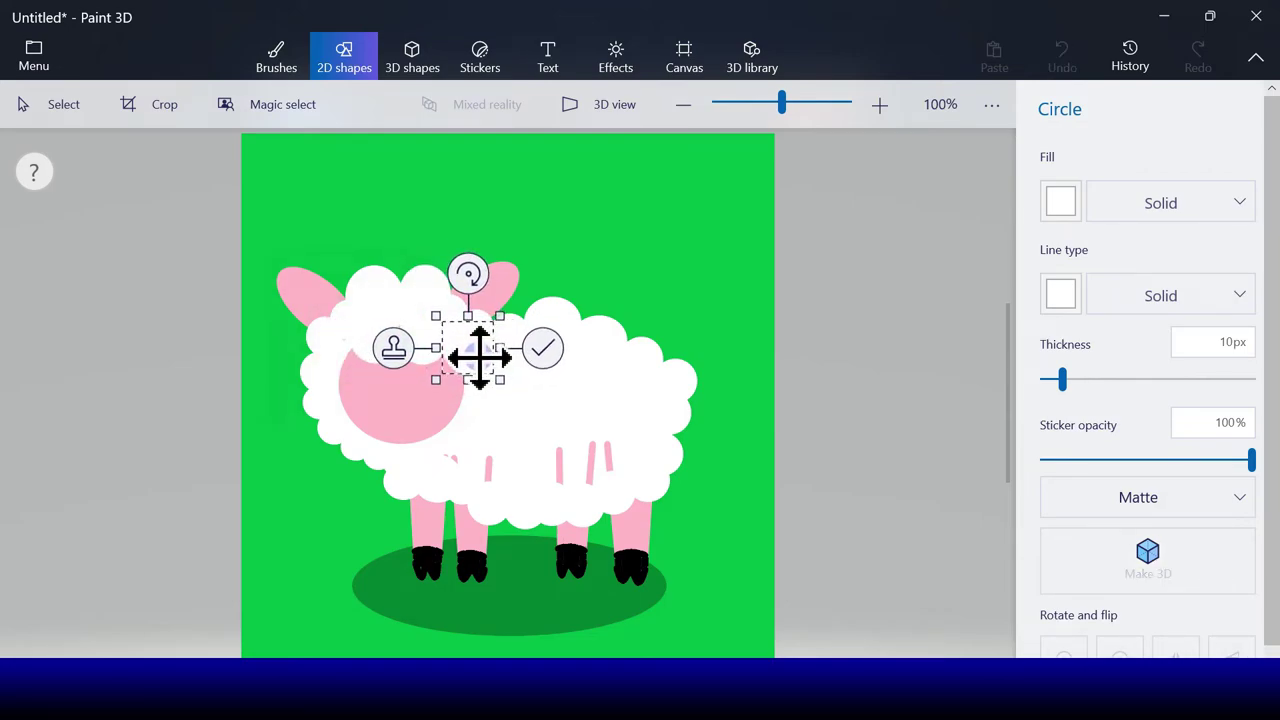
{"action": "left_click", "coordinate": [390, 342]}
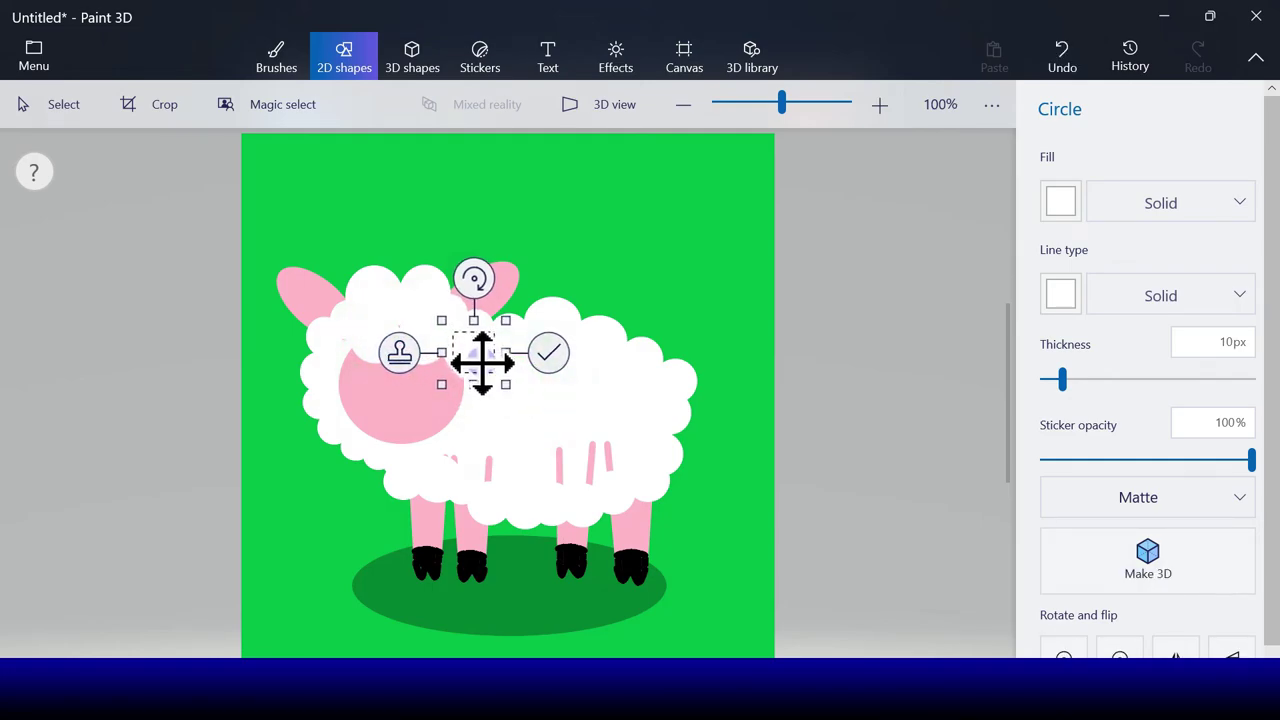
{"action": "left_click_drag", "start_coordinate": [477, 360], "coordinate": [337, 354]}
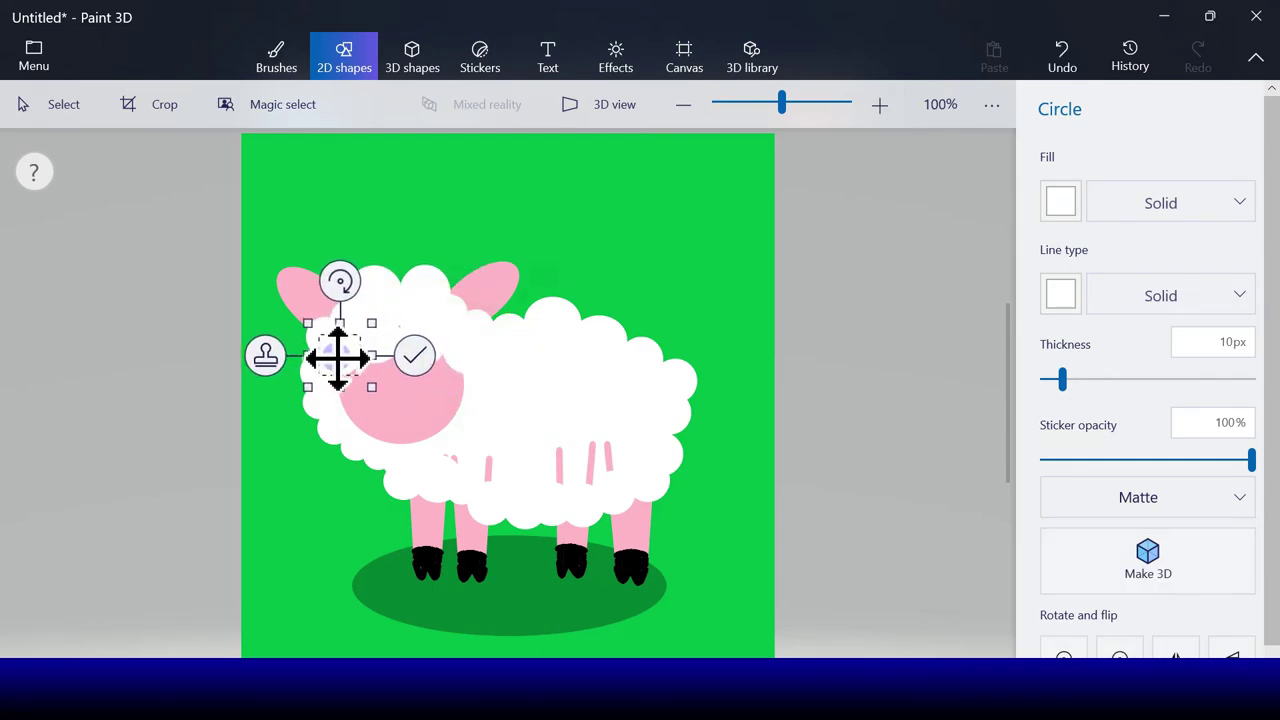
{"action": "left_click", "coordinate": [265, 356]}
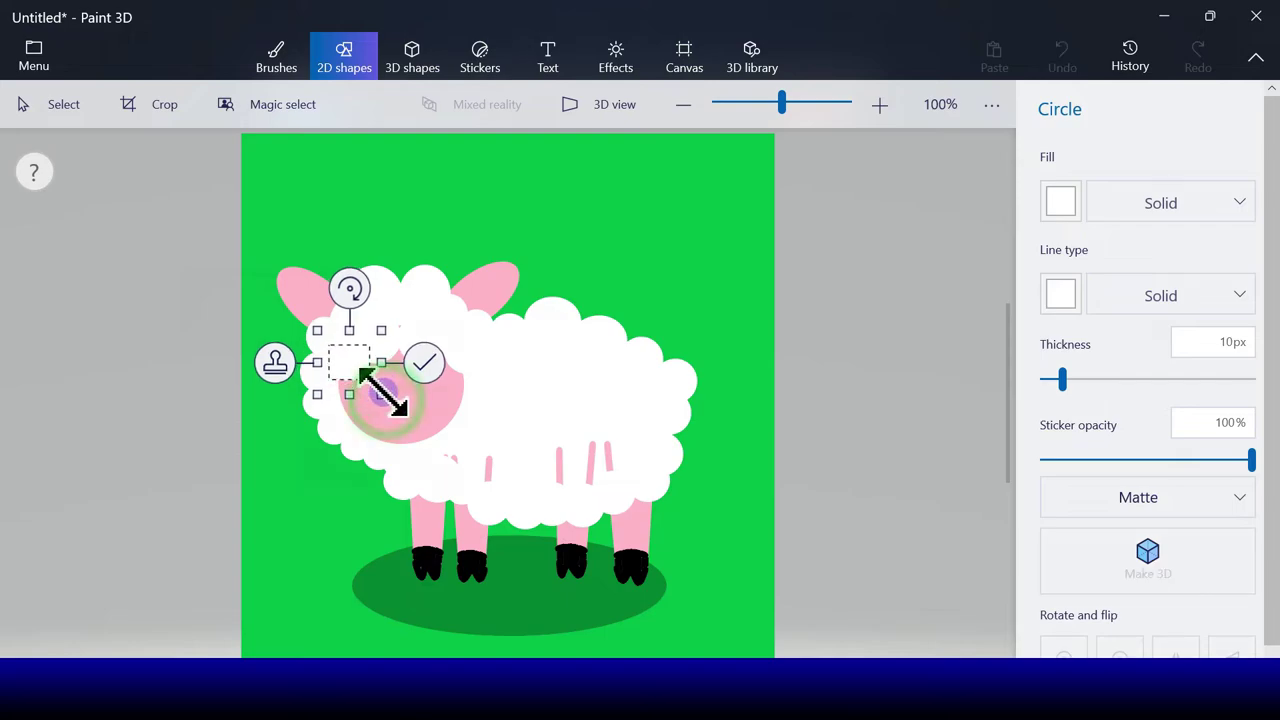
{"action": "left_click_drag", "start_coordinate": [337, 363], "coordinate": [466, 400]}
{"action": "left_click", "coordinate": [265, 390]}
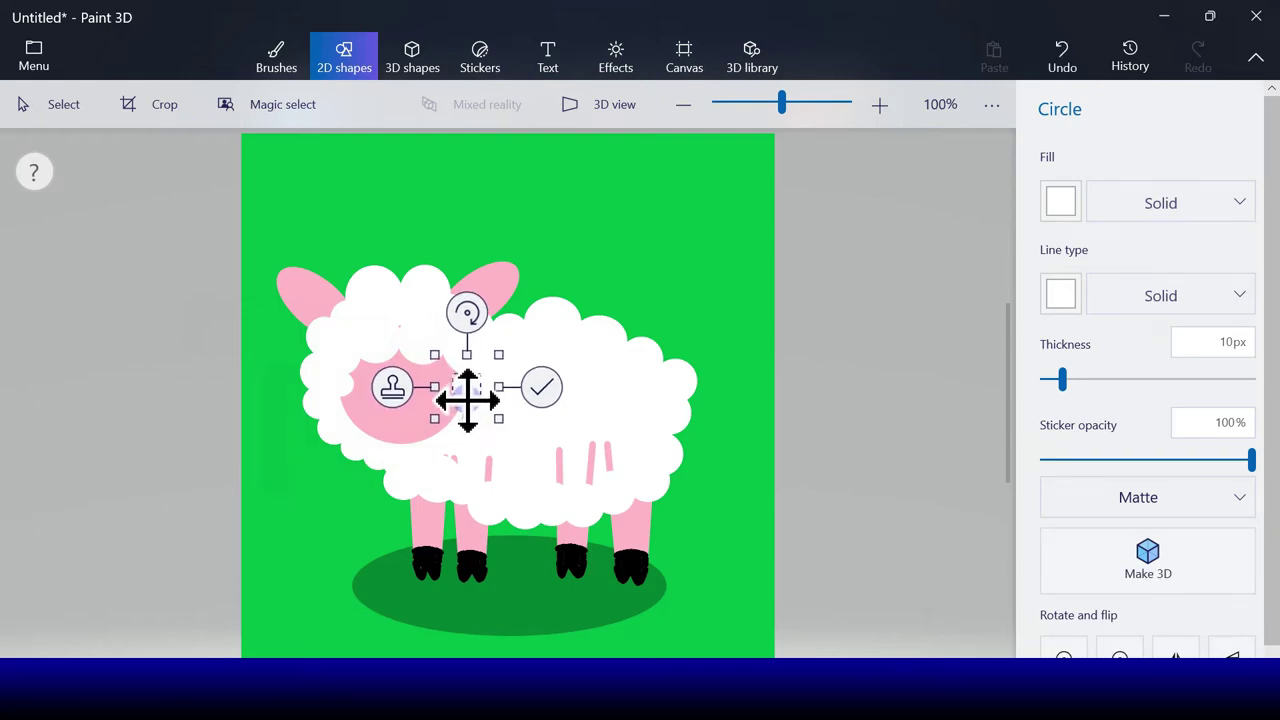
{"action": "left_click", "coordinate": [541, 390]}
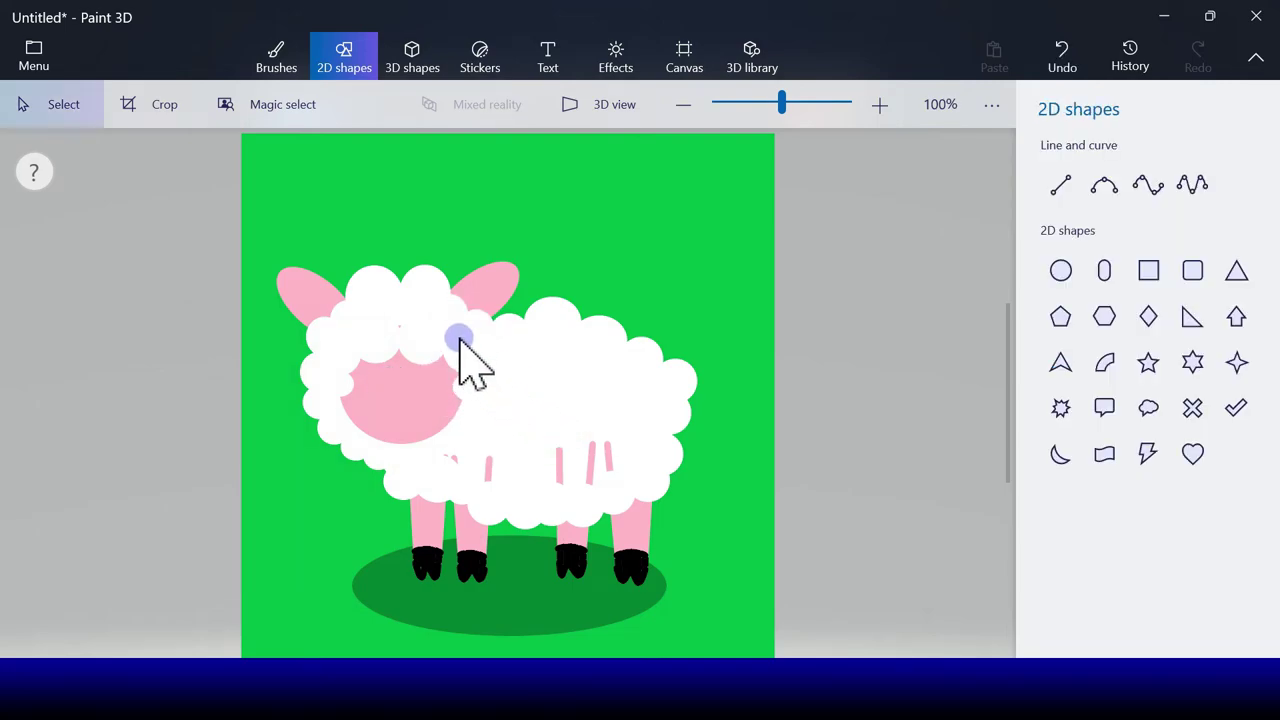
- Paint over the stray marks on the forehead and above the front legs with a white 21 px Marker
{"action": "left_click", "coordinate": [280, 72]}
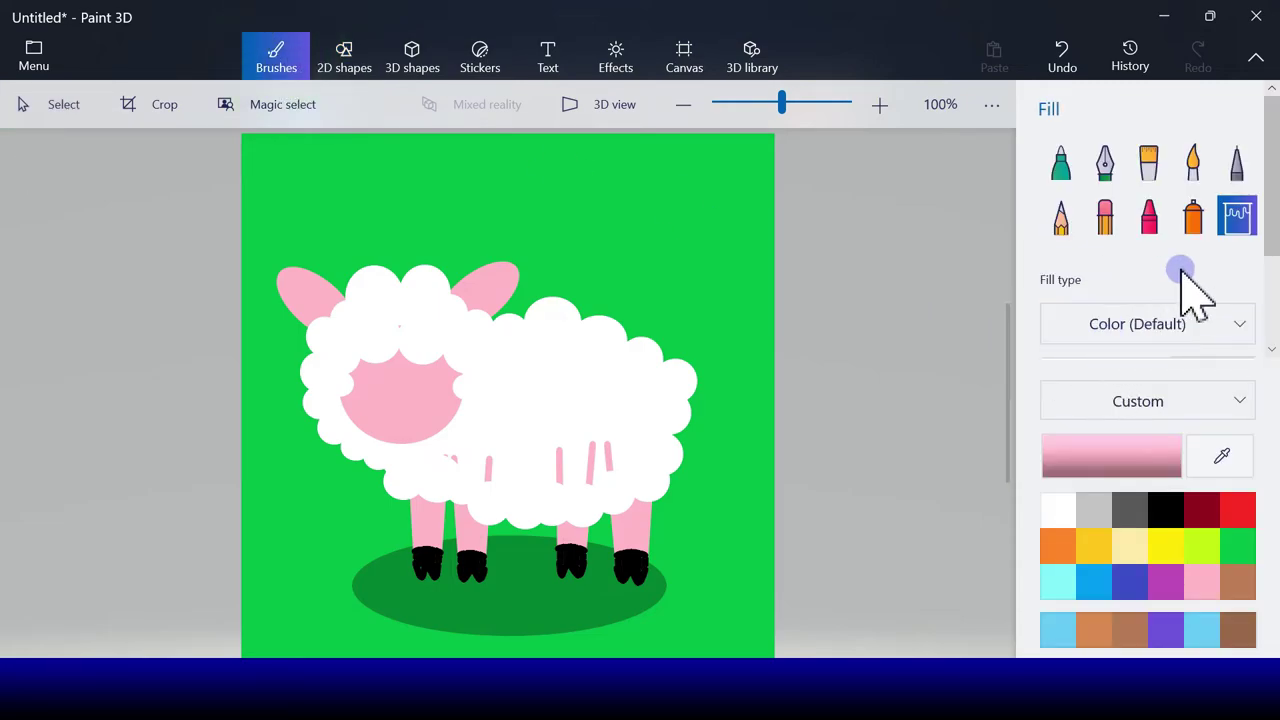
{"action": "left_click", "coordinate": [1058, 511]}
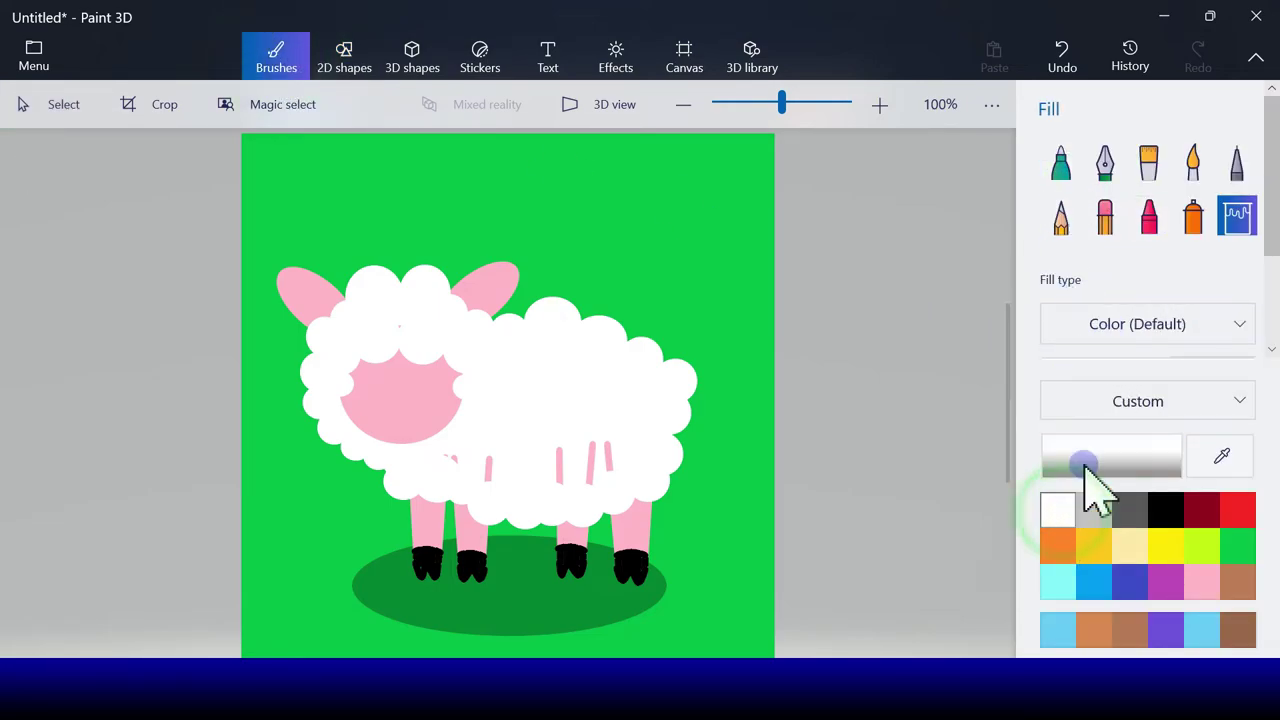
{"action": "left_click", "coordinate": [1062, 166]}
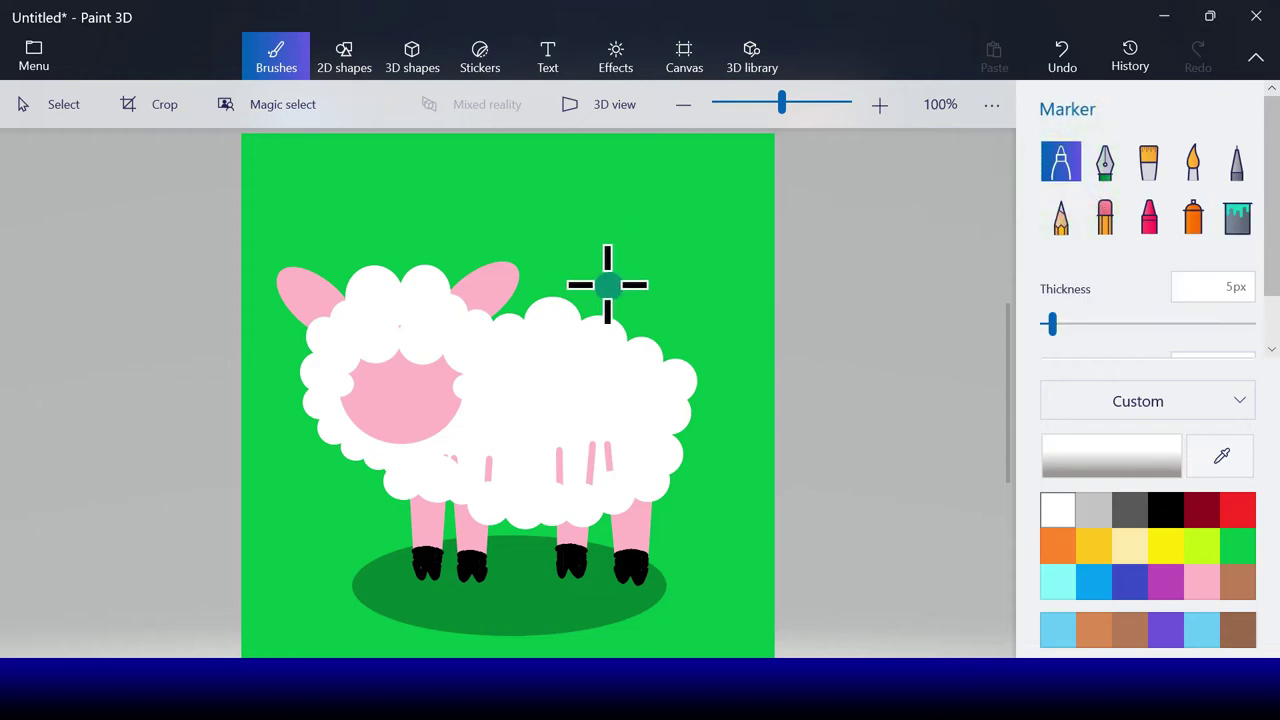
{"action": "left_click_drag", "start_coordinate": [1053, 323], "coordinate": [1085, 323]}
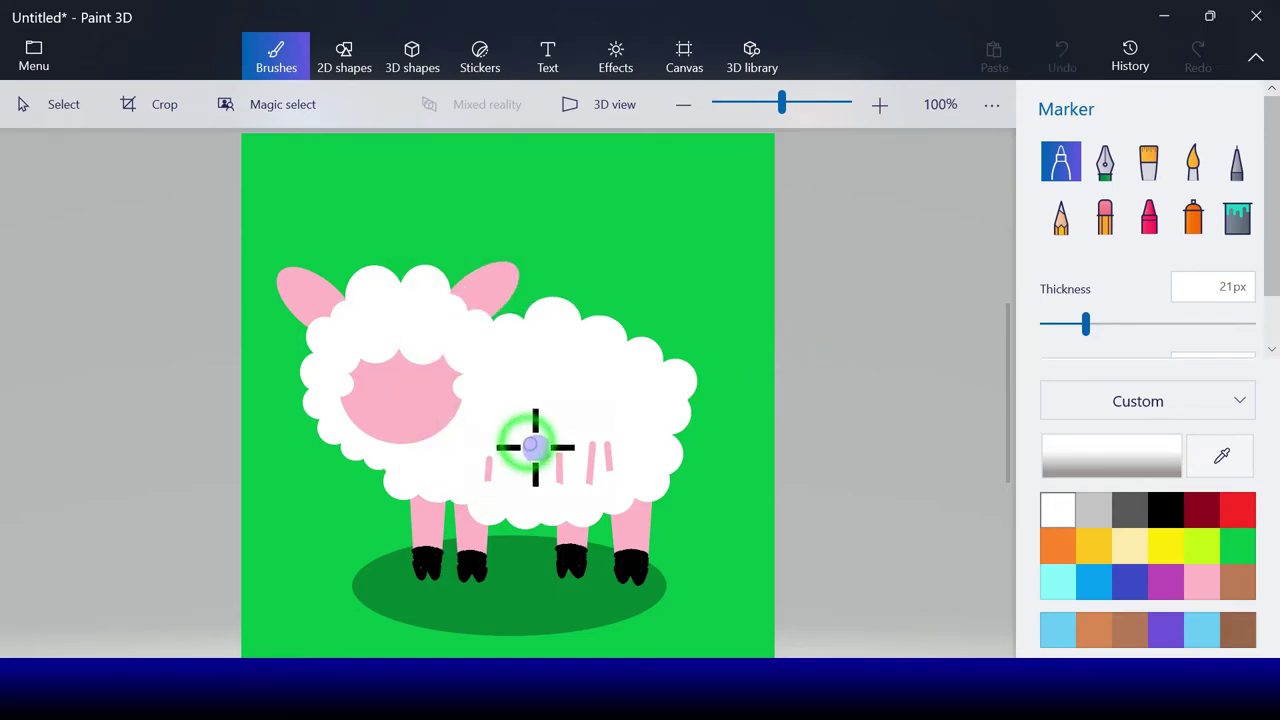
- Fill the remaining pink leg lines inside the sheep's body with white
{"action": "left_click", "coordinate": [1237, 219]}
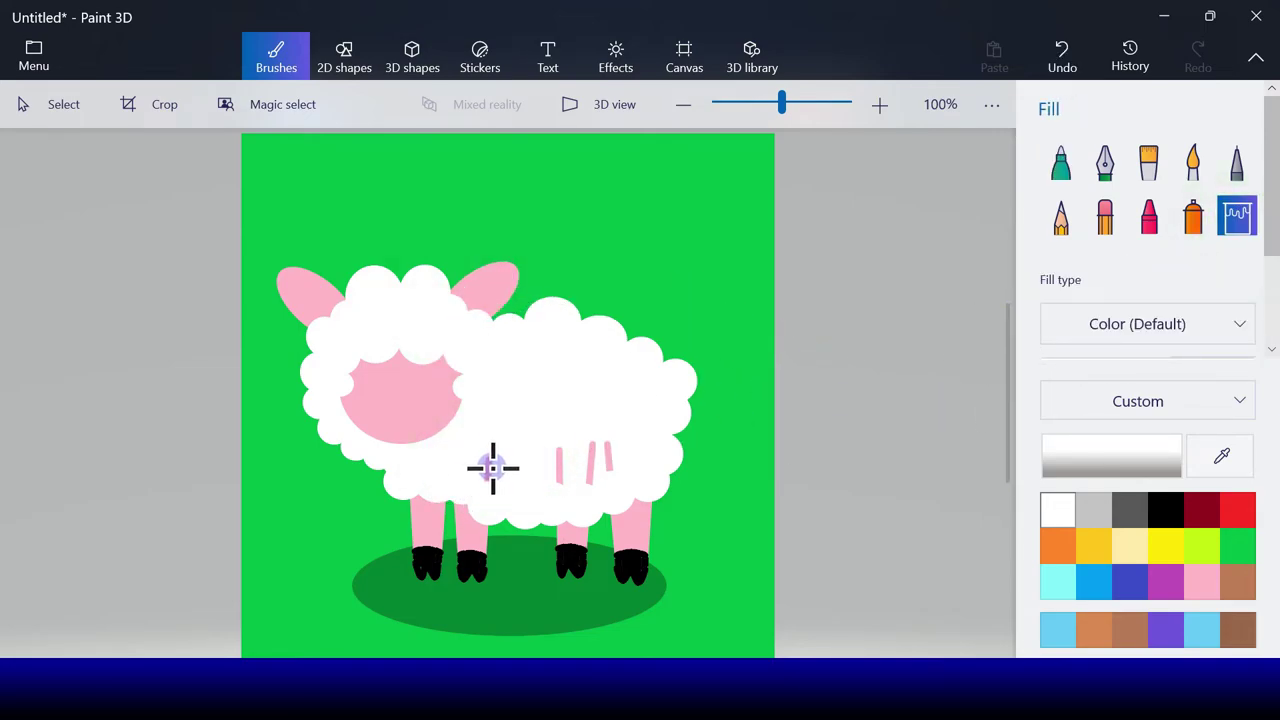
{"action": "left_click", "coordinate": [488, 466]}
{"action": "left_click", "coordinate": [561, 462]}
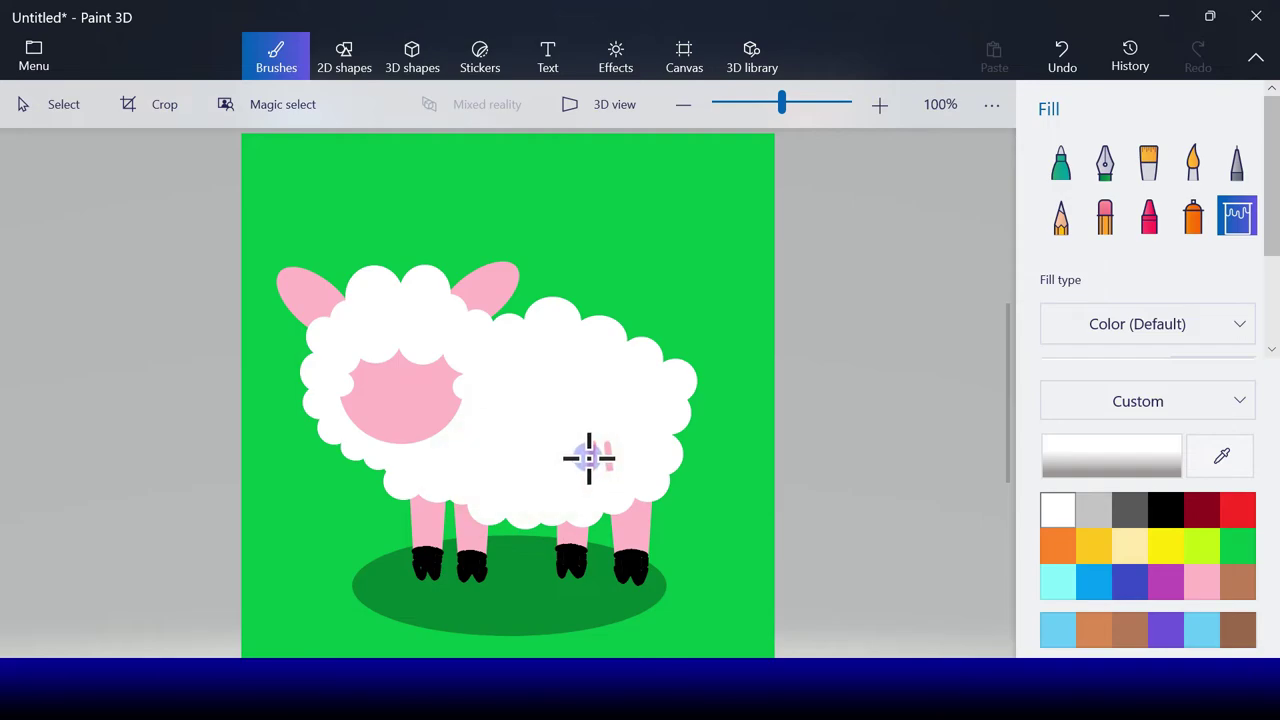
{"action": "left_click", "coordinate": [595, 450]}
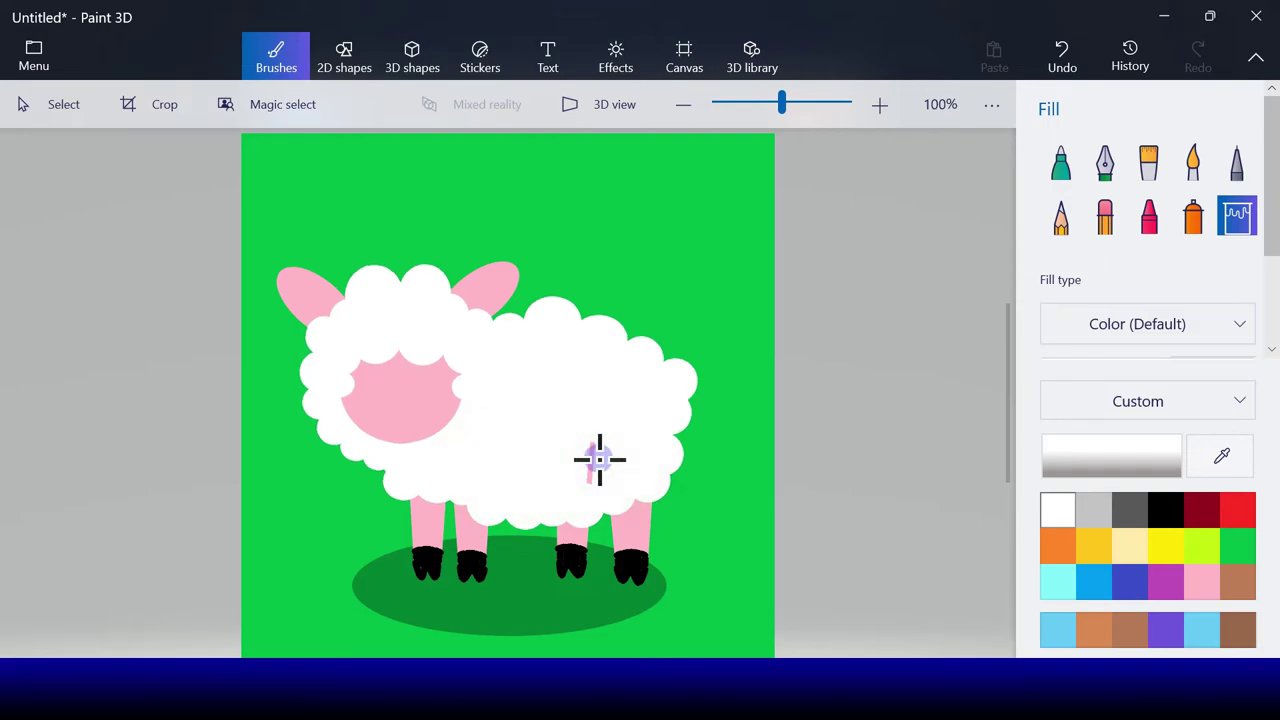
{"action": "left_click", "coordinate": [594, 462]}
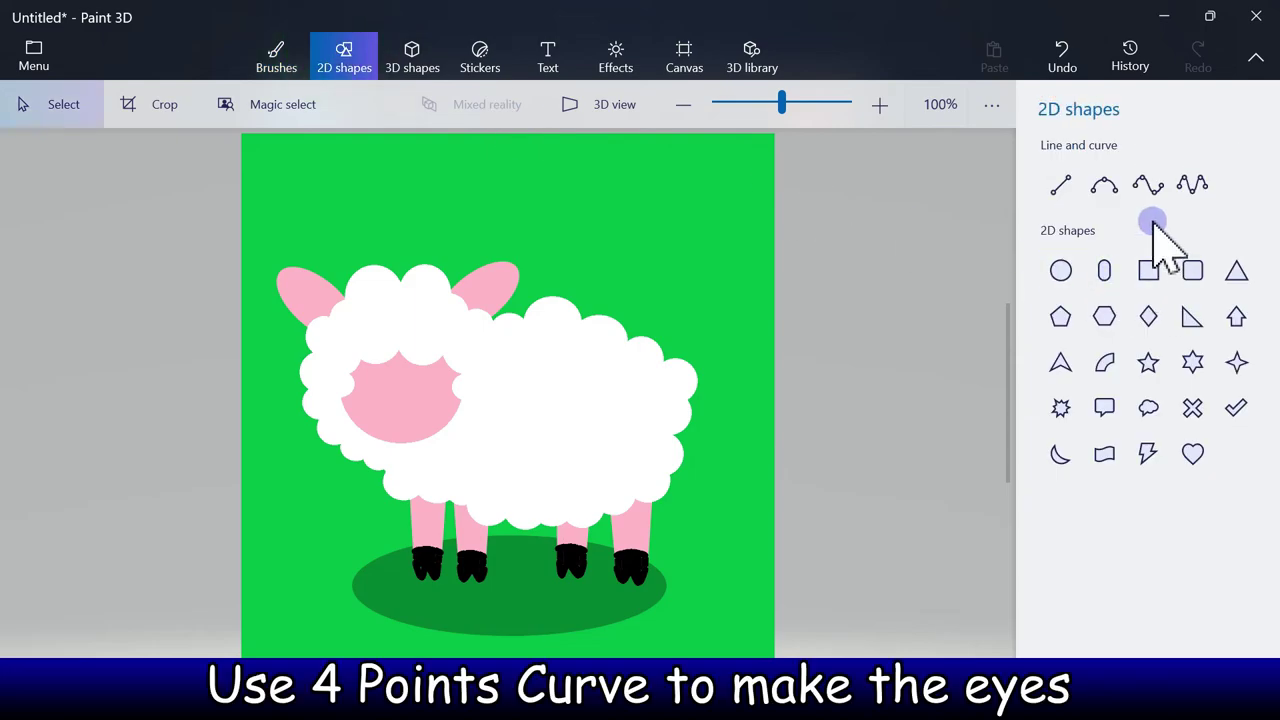
- Draw one closed eye as a small black 4-point curve and stamp a copy beside it for the other eye
{"action": "left_click", "coordinate": [1148, 185]}
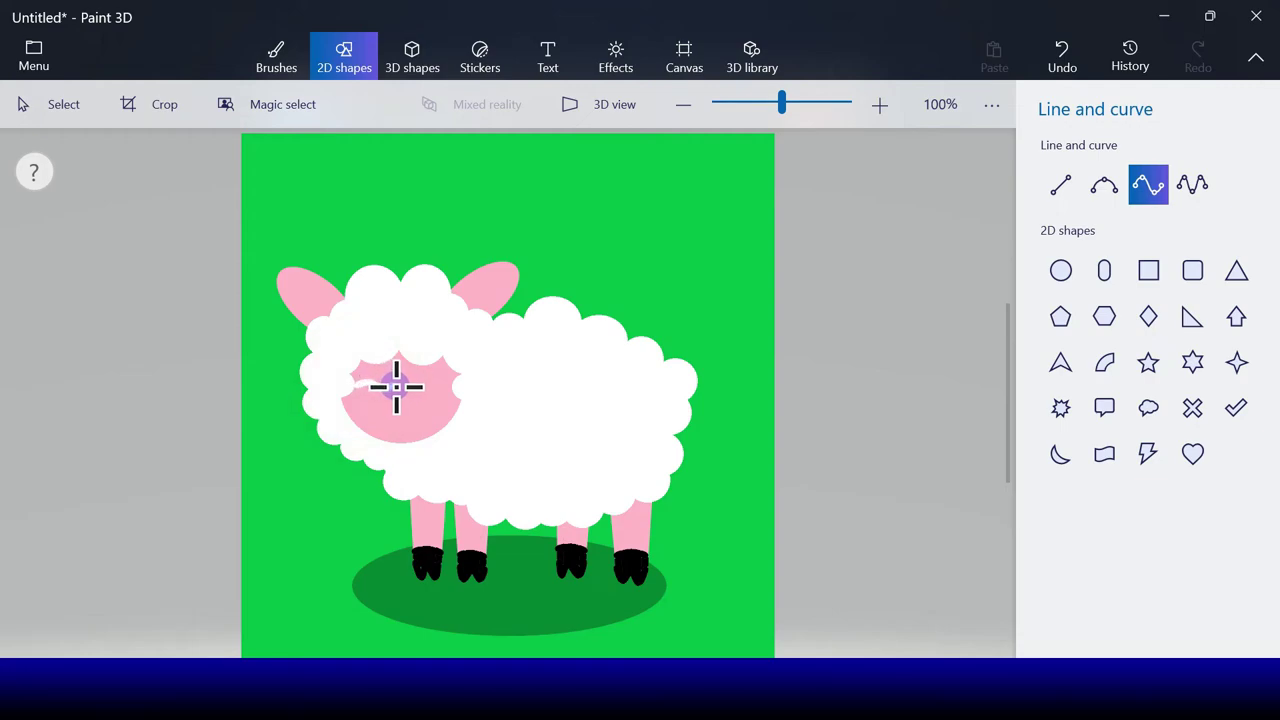
{"action": "left_click_drag", "start_coordinate": [396, 388], "coordinate": [400, 386]}
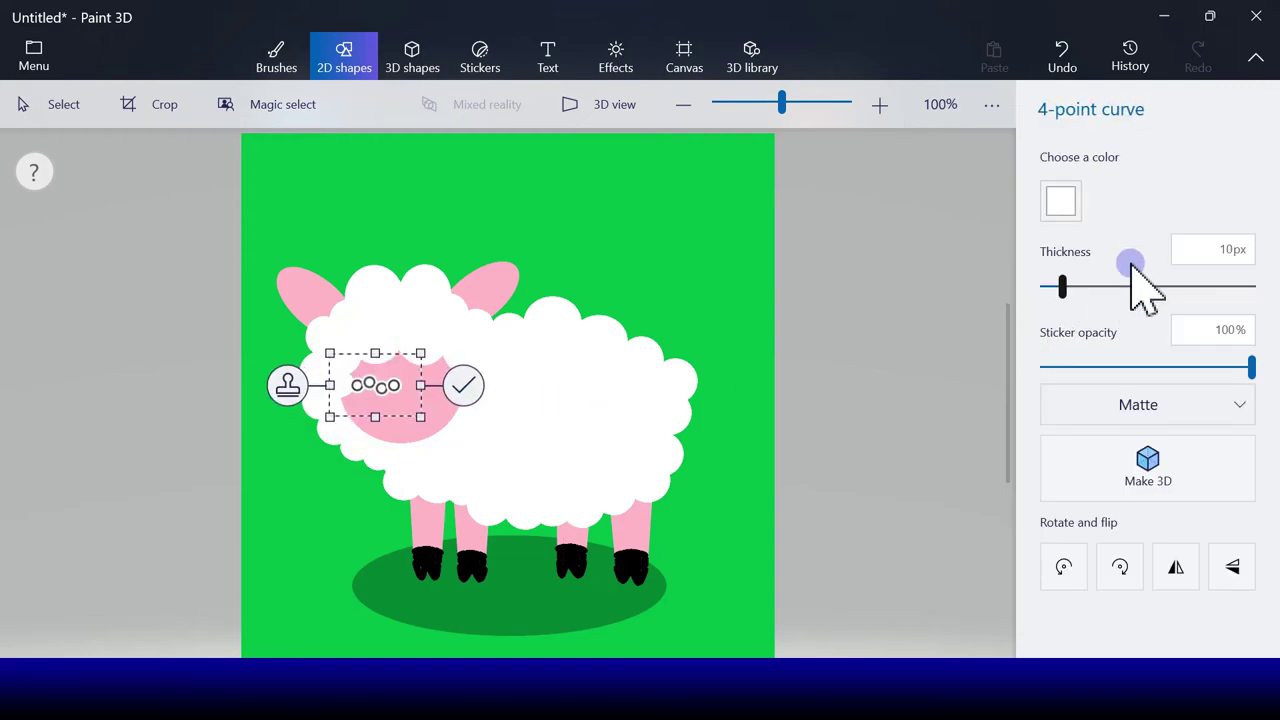
{"action": "left_click", "coordinate": [1060, 201]}
{"action": "left_click", "coordinate": [1092, 282]}
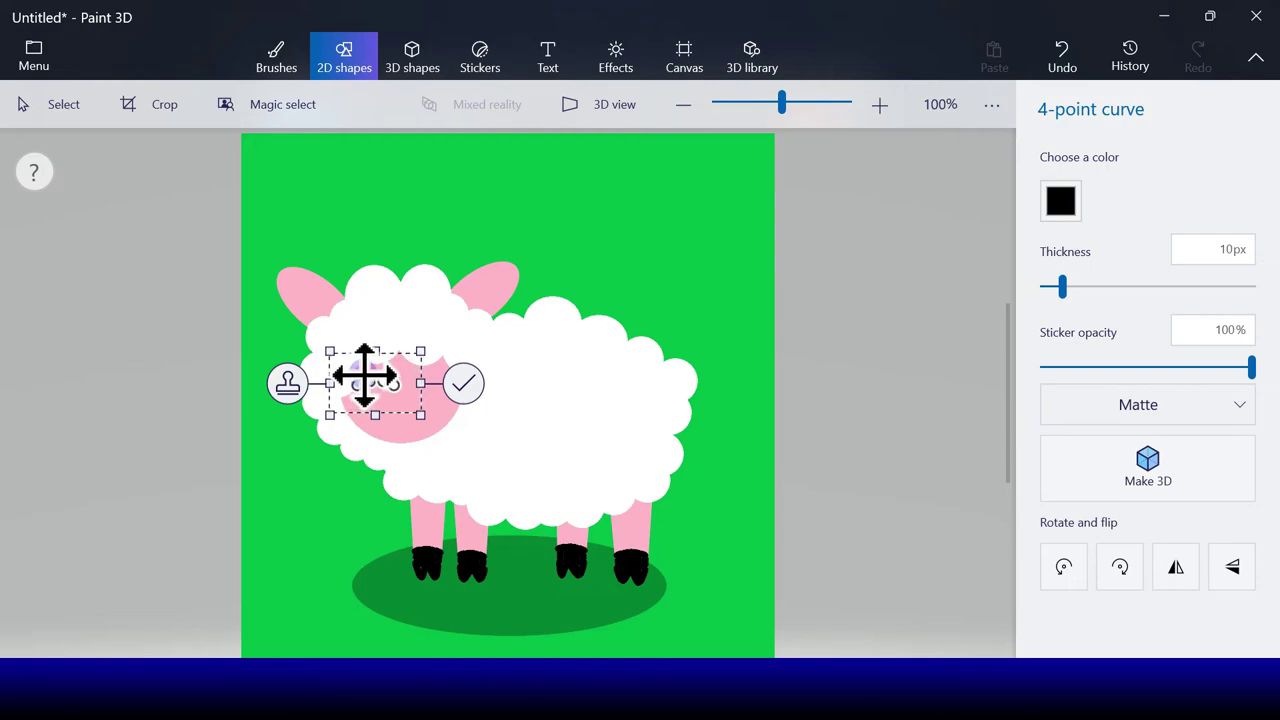
{"action": "left_click", "coordinate": [289, 384]}
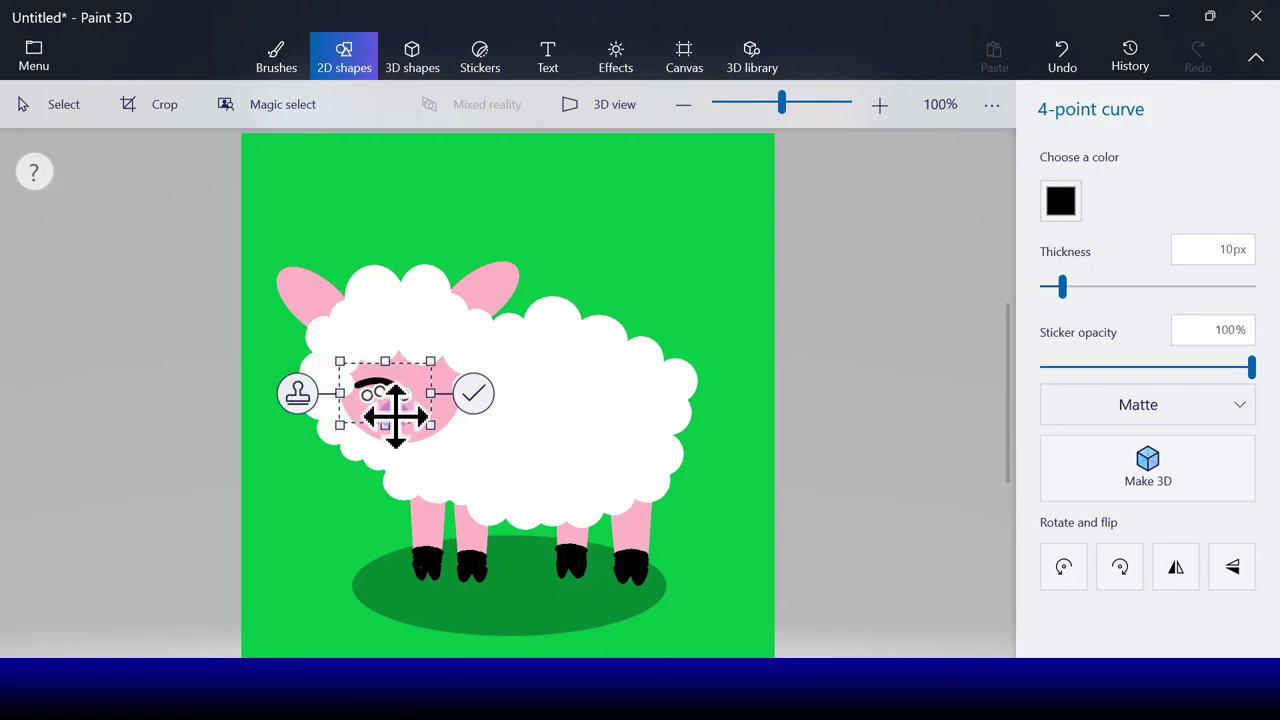
{"action": "left_click_drag", "start_coordinate": [389, 410], "coordinate": [427, 402]}
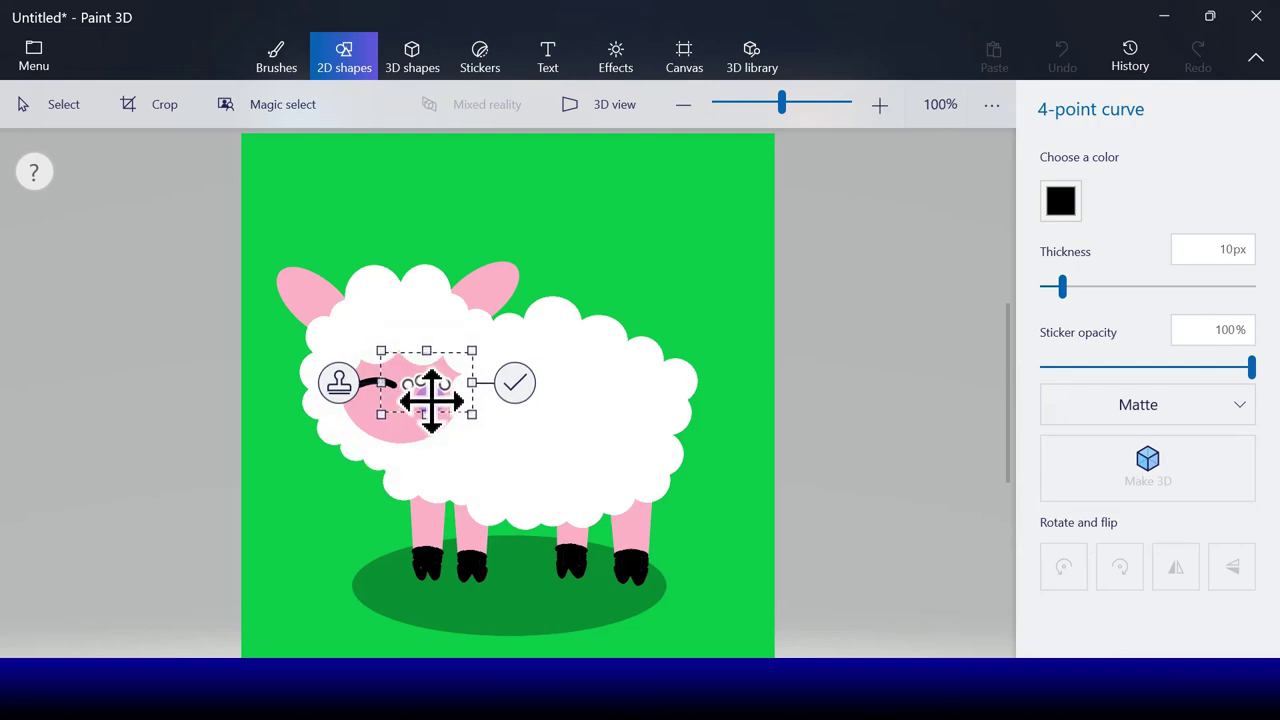
{"action": "left_click", "coordinate": [514, 383]}
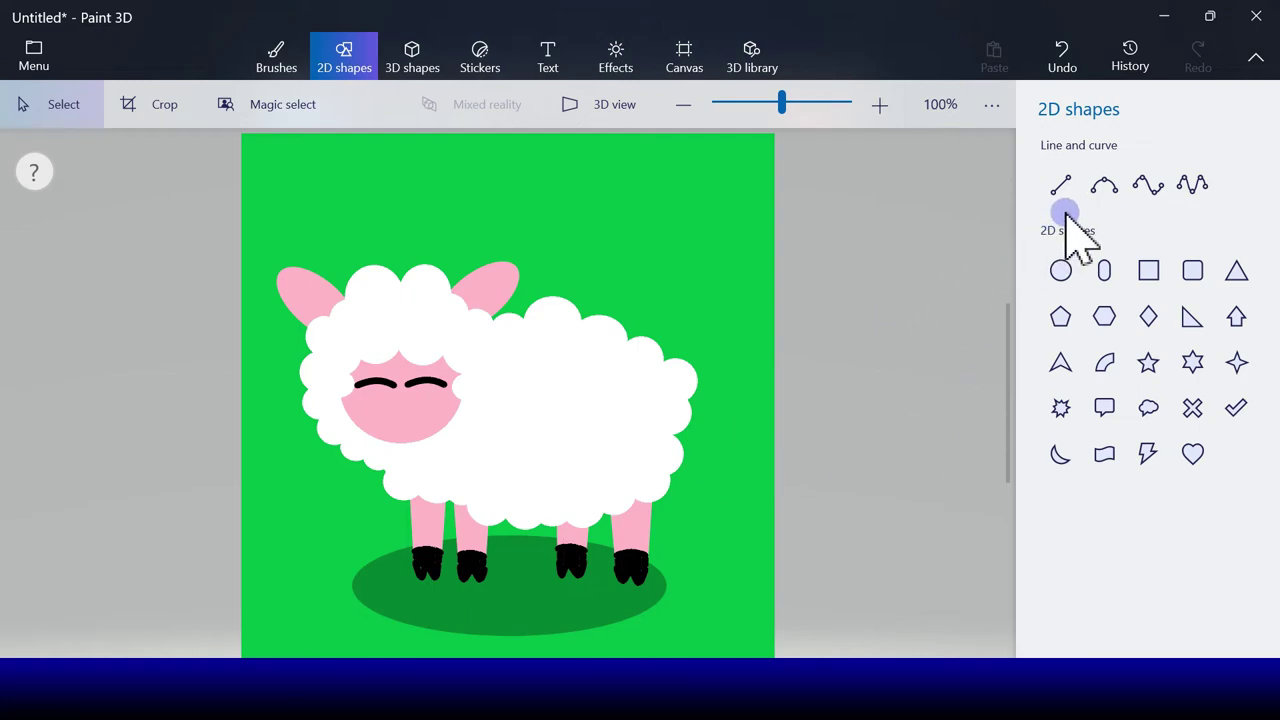
- Draw a small oval nose below the eyes with the Circle shape, using red for both outline and fill
{"action": "left_click", "coordinate": [1068, 276]}
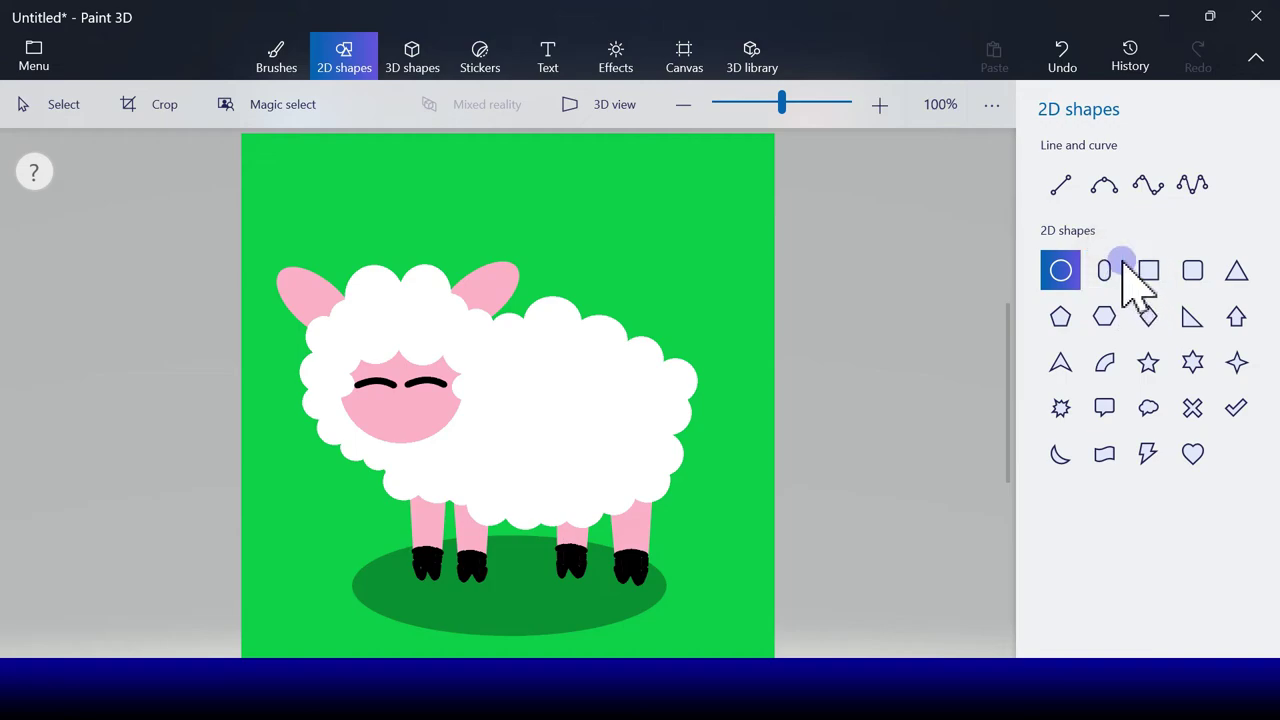
{"action": "left_click", "coordinate": [1148, 186]}
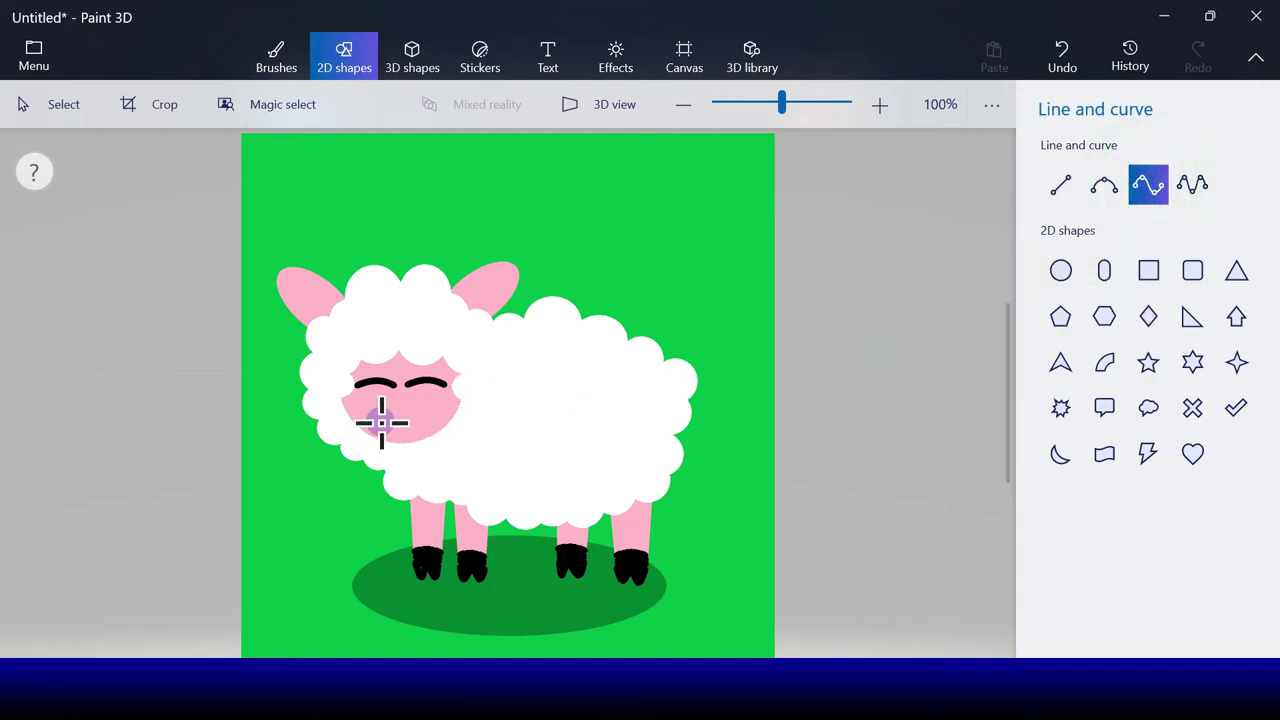
{"action": "left_click", "coordinate": [1066, 275]}
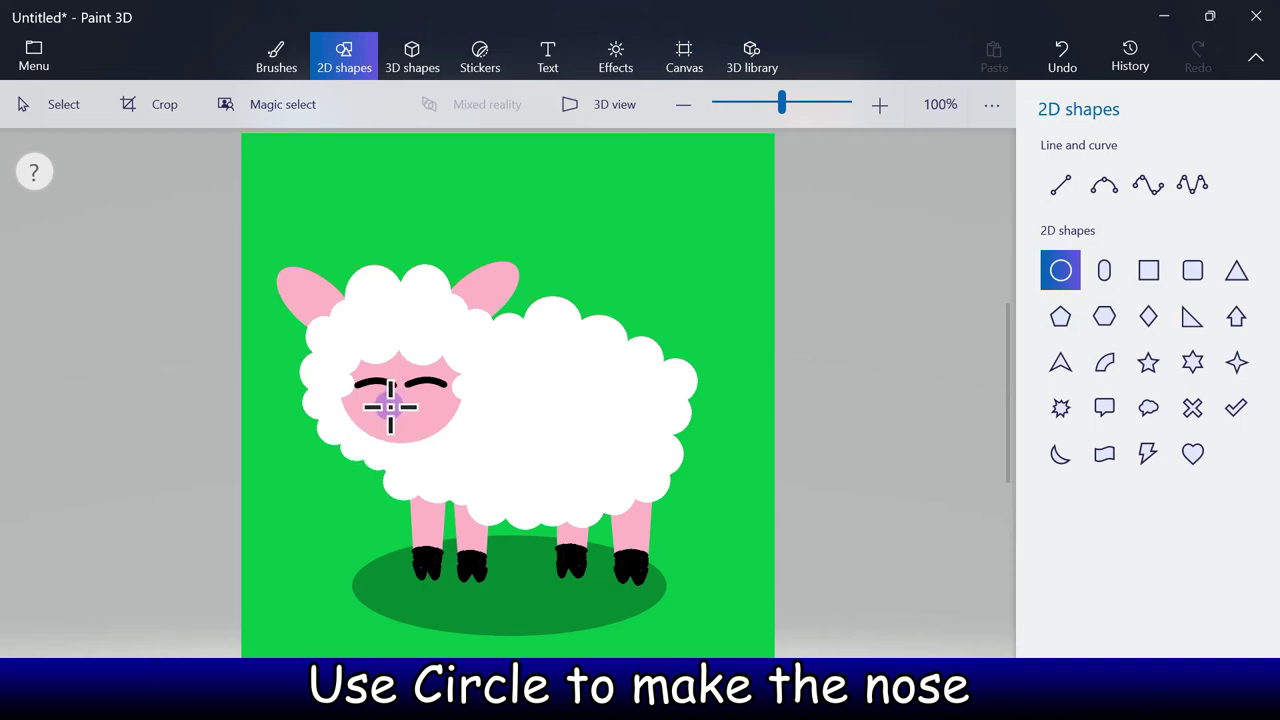
{"action": "left_click_drag", "start_coordinate": [390, 406], "coordinate": [416, 420]}
{"action": "left_click", "coordinate": [1060, 295]}
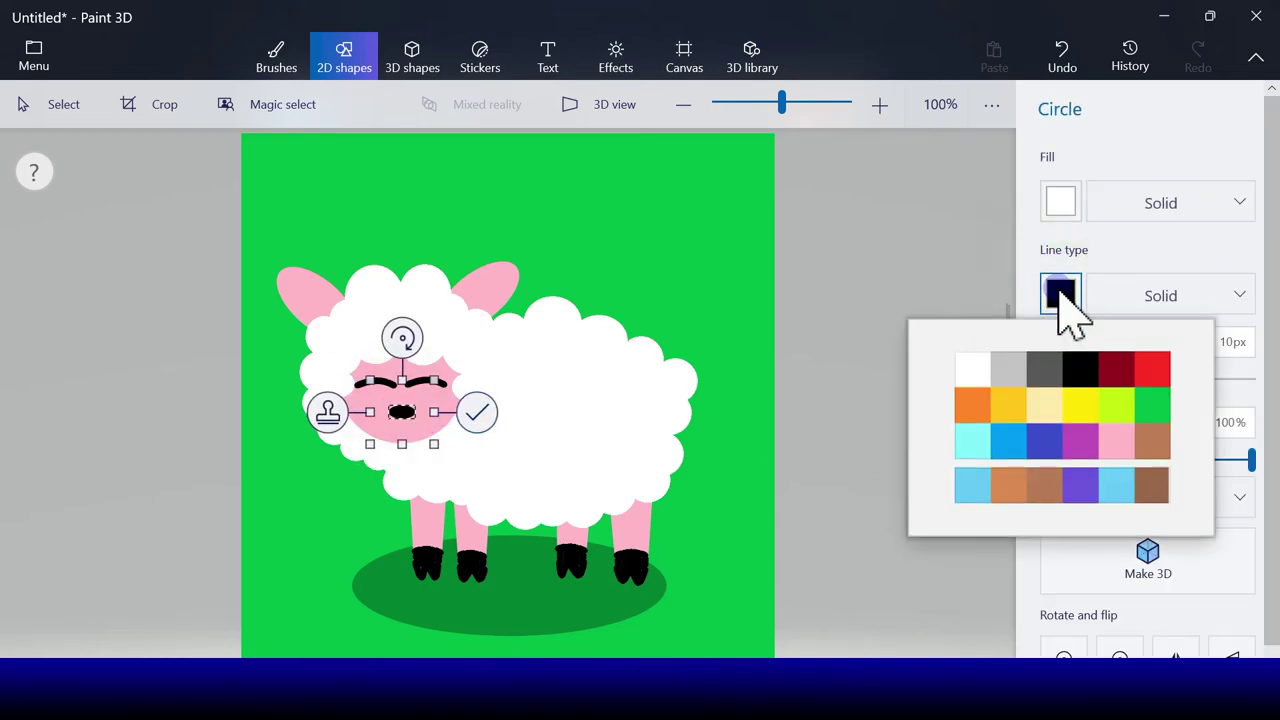
{"action": "left_click", "coordinate": [1152, 369]}
{"action": "left_click", "coordinate": [1060, 200]}
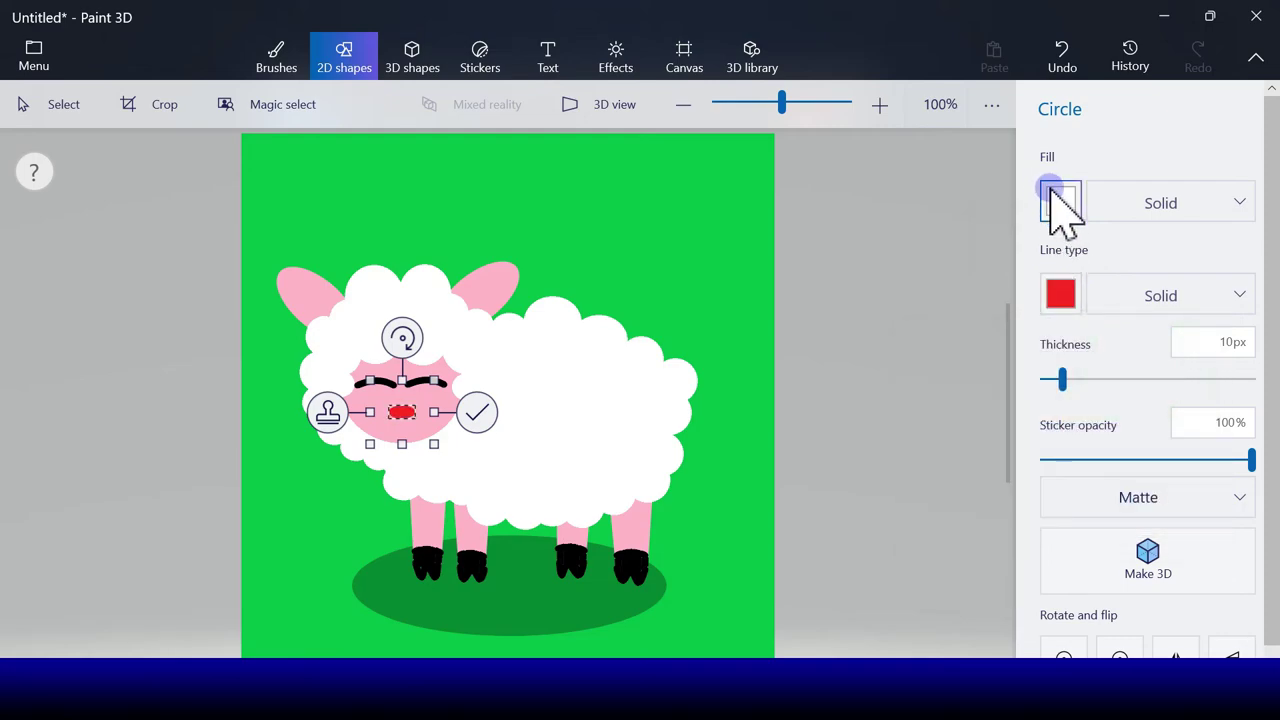
{"action": "left_click", "coordinate": [1152, 275]}
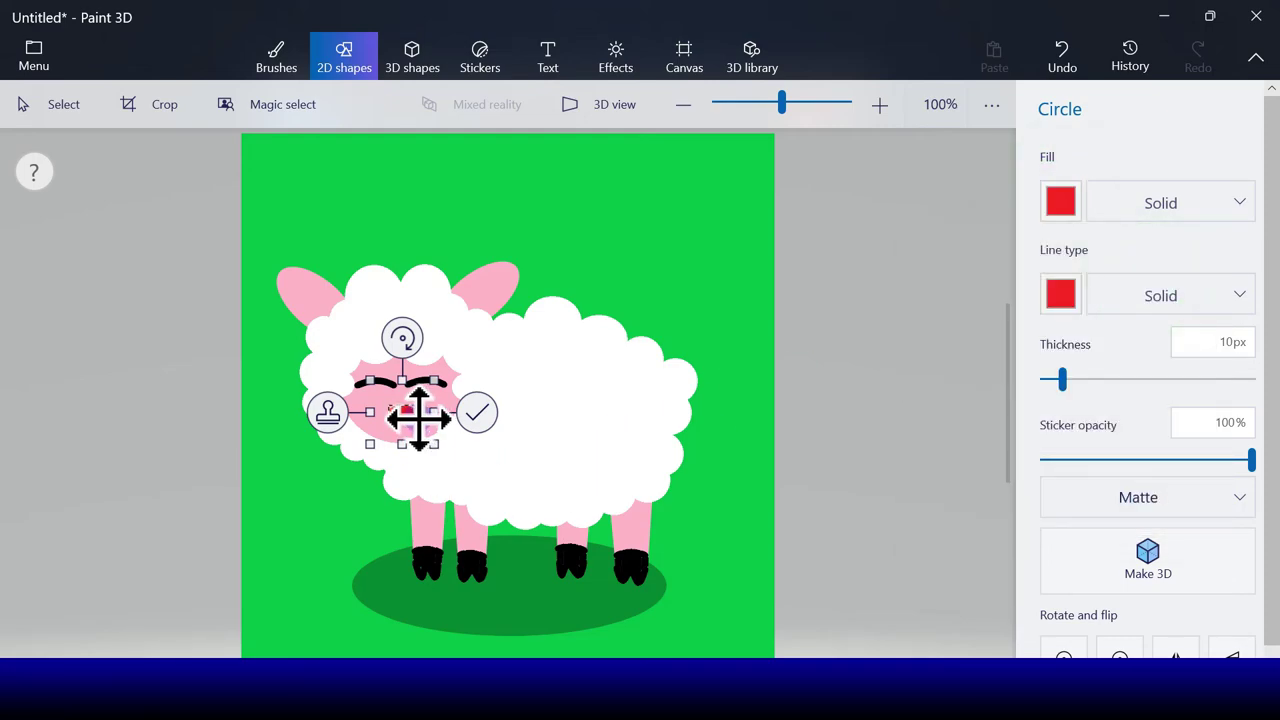
- Center the red nose on the face just below the two closed eyes and commit it
{"action": "left_click_drag", "start_coordinate": [420, 414], "coordinate": [407, 406]}
{"action": "left_click", "coordinate": [476, 408]}
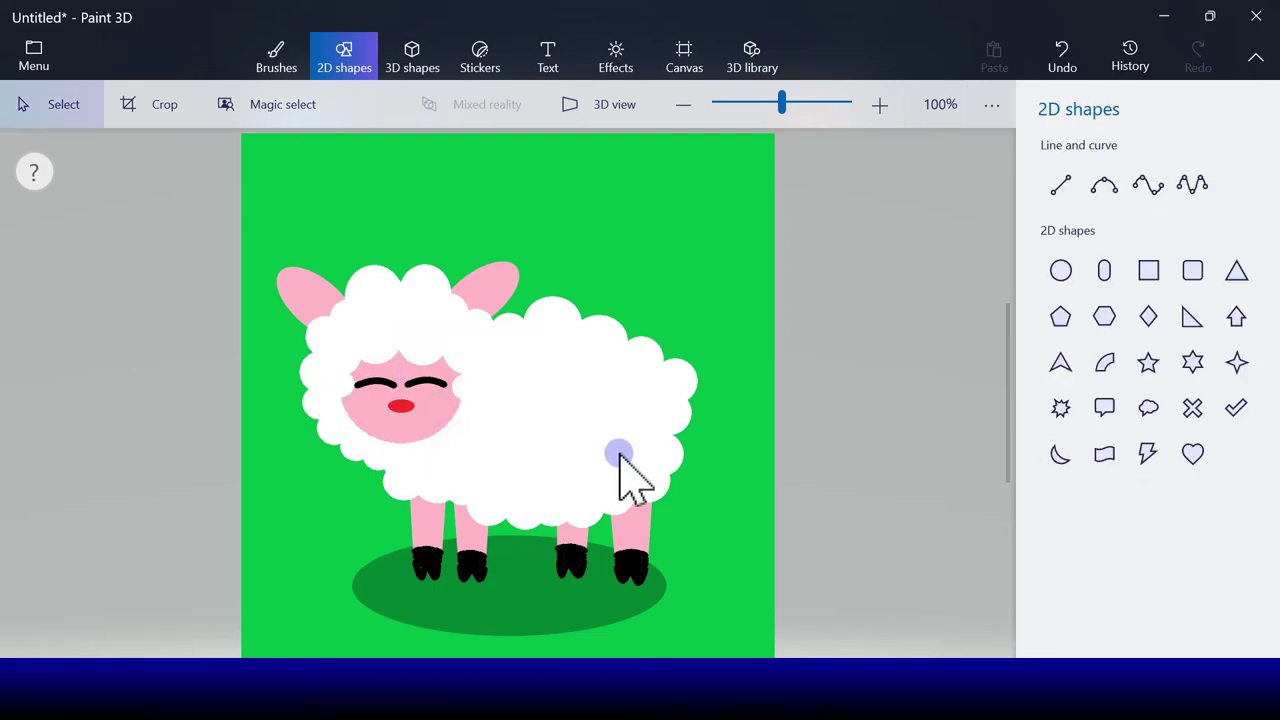
- Draw the upper mouth line below the nose as a small black 4-point curve with 5 px thickness
{"action": "left_click", "coordinate": [1152, 192]}
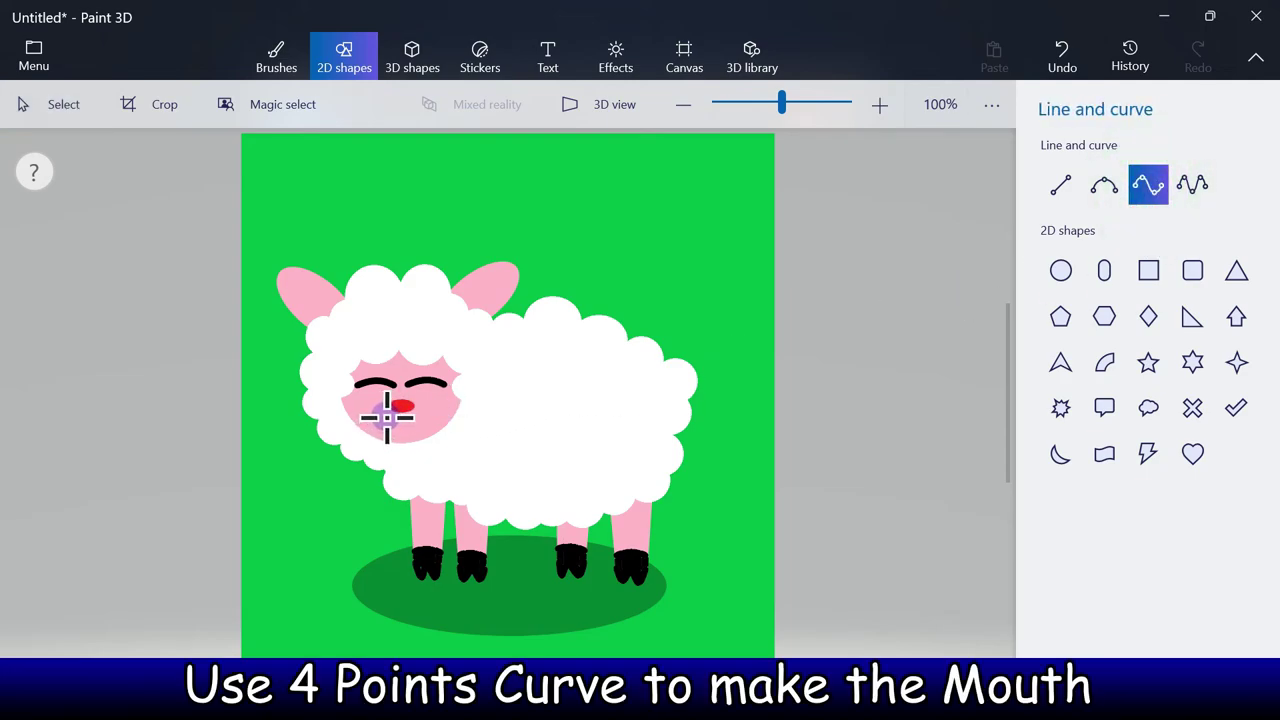
{"action": "left_click", "coordinate": [388, 418]}
{"action": "left_click_drag", "start_coordinate": [414, 419], "coordinate": [416, 420]}
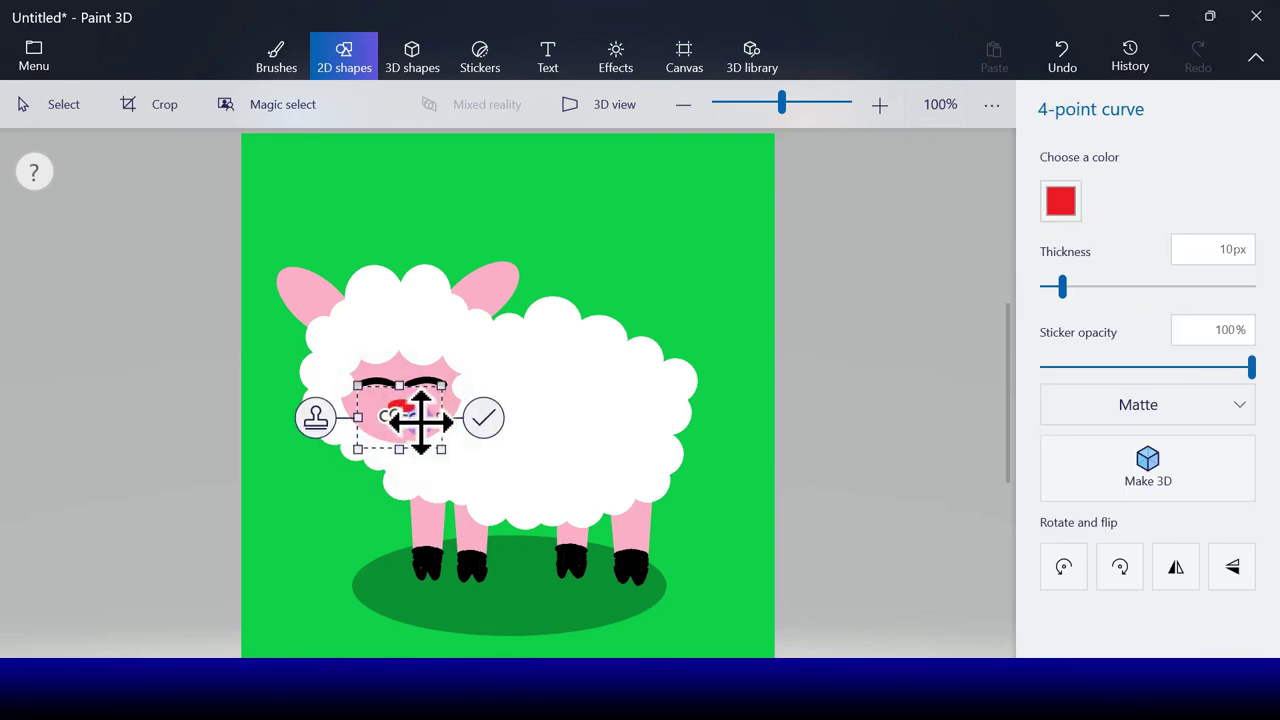
{"action": "left_click_drag", "start_coordinate": [1063, 288], "coordinate": [1052, 288]}
{"action": "left_click", "coordinate": [1061, 201]}
{"action": "left_click", "coordinate": [1080, 275]}
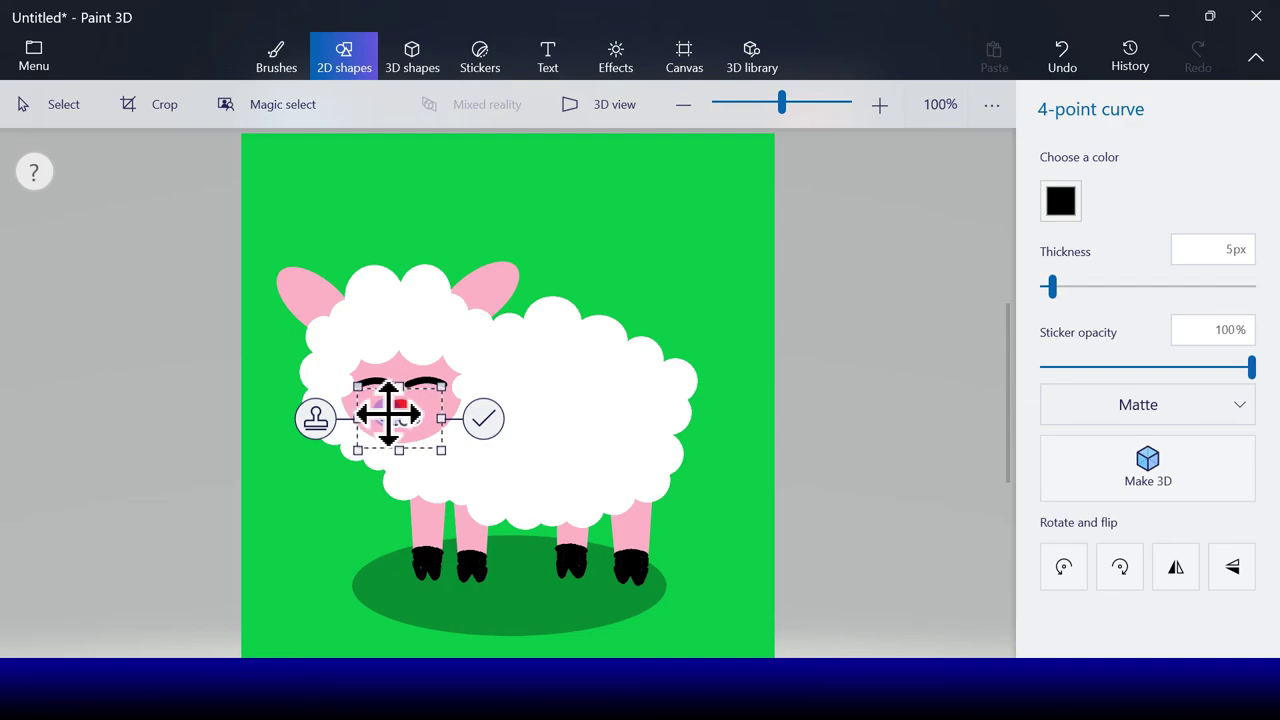
{"action": "left_click", "coordinate": [483, 420]}
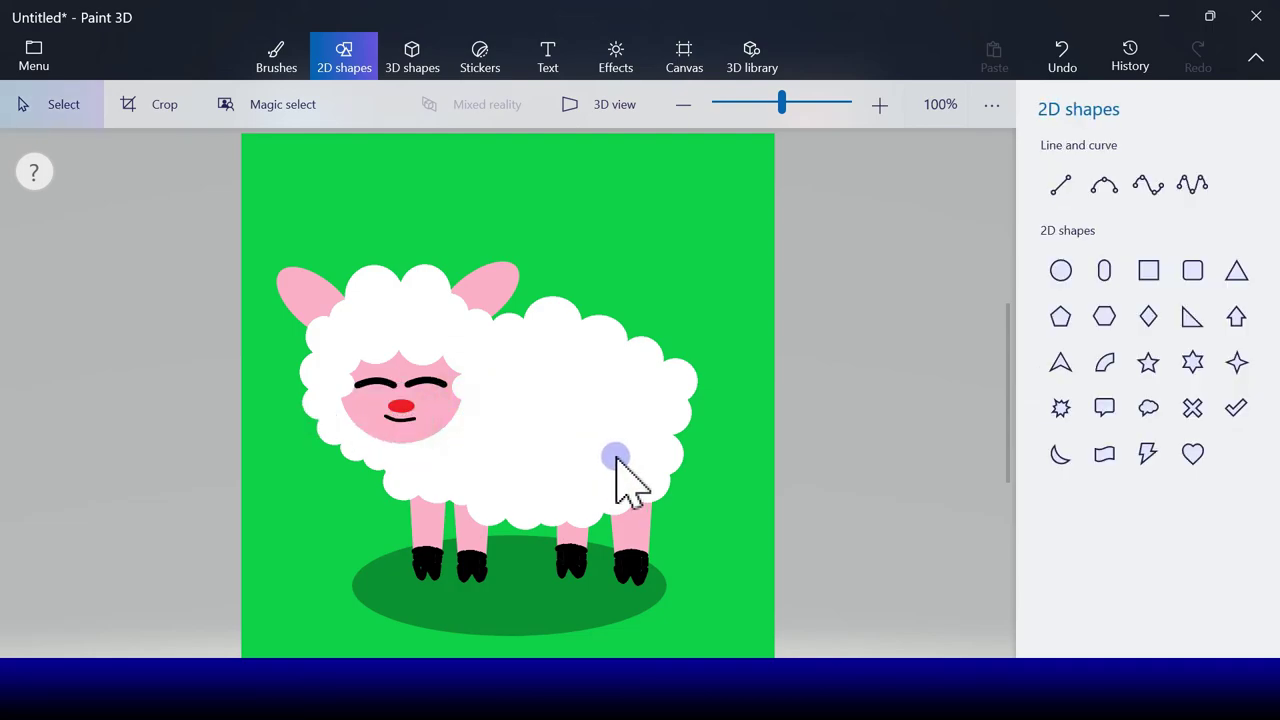
- Add a deeper black 5 px 4-point curve beneath the mouth line to form an open smile
{"action": "left_click", "coordinate": [1148, 183]}
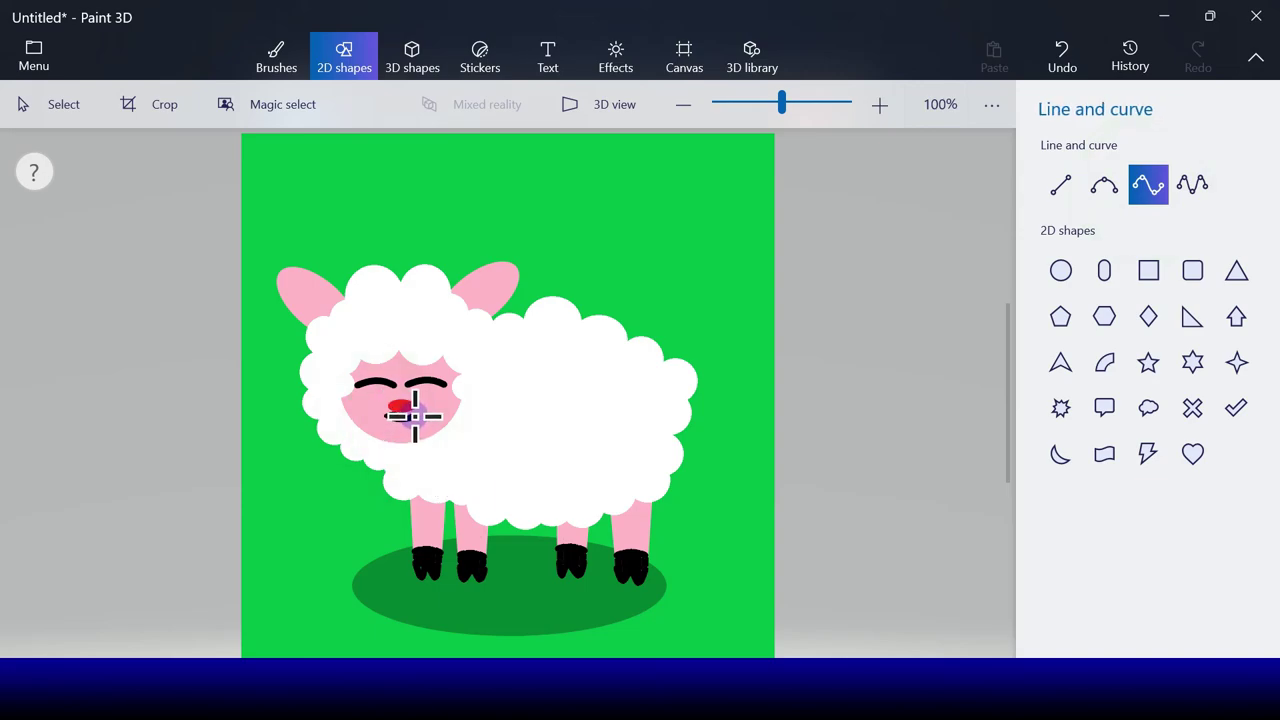
{"action": "left_click_drag", "start_coordinate": [414, 419], "coordinate": [399, 419]}
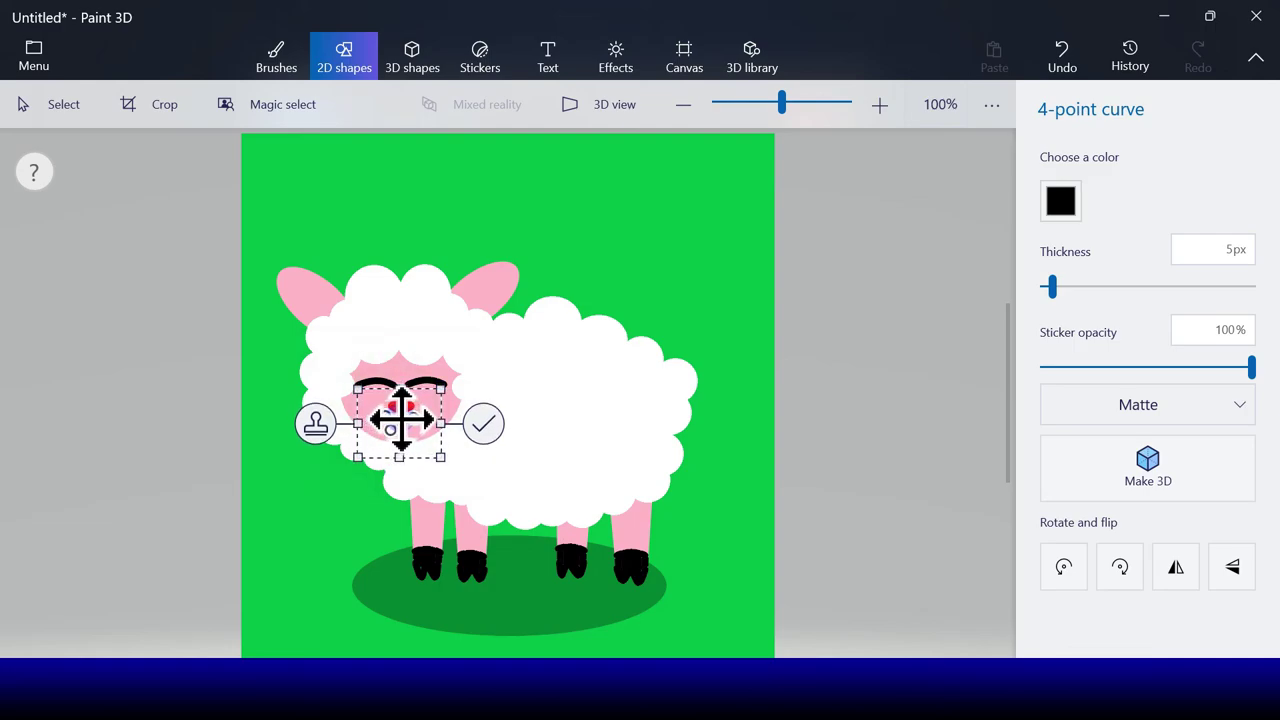
{"action": "left_click_drag", "start_coordinate": [400, 421], "coordinate": [398, 425]}
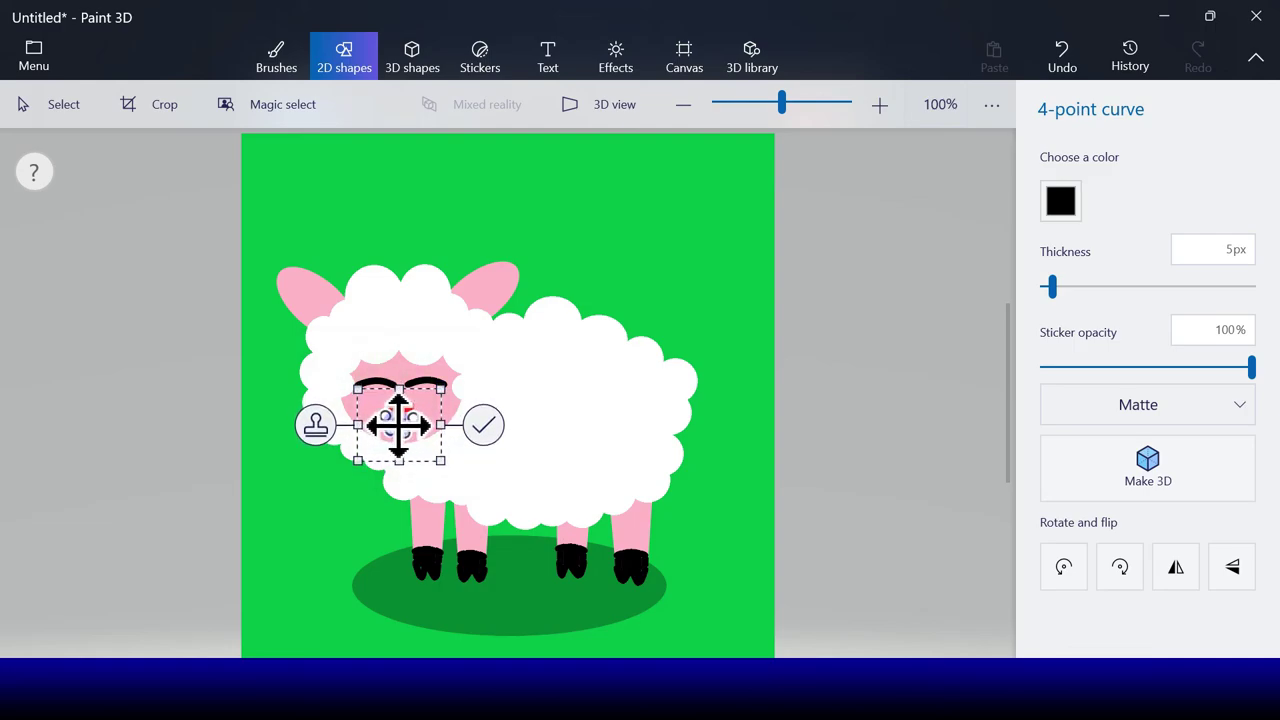
{"action": "left_click", "coordinate": [484, 425]}
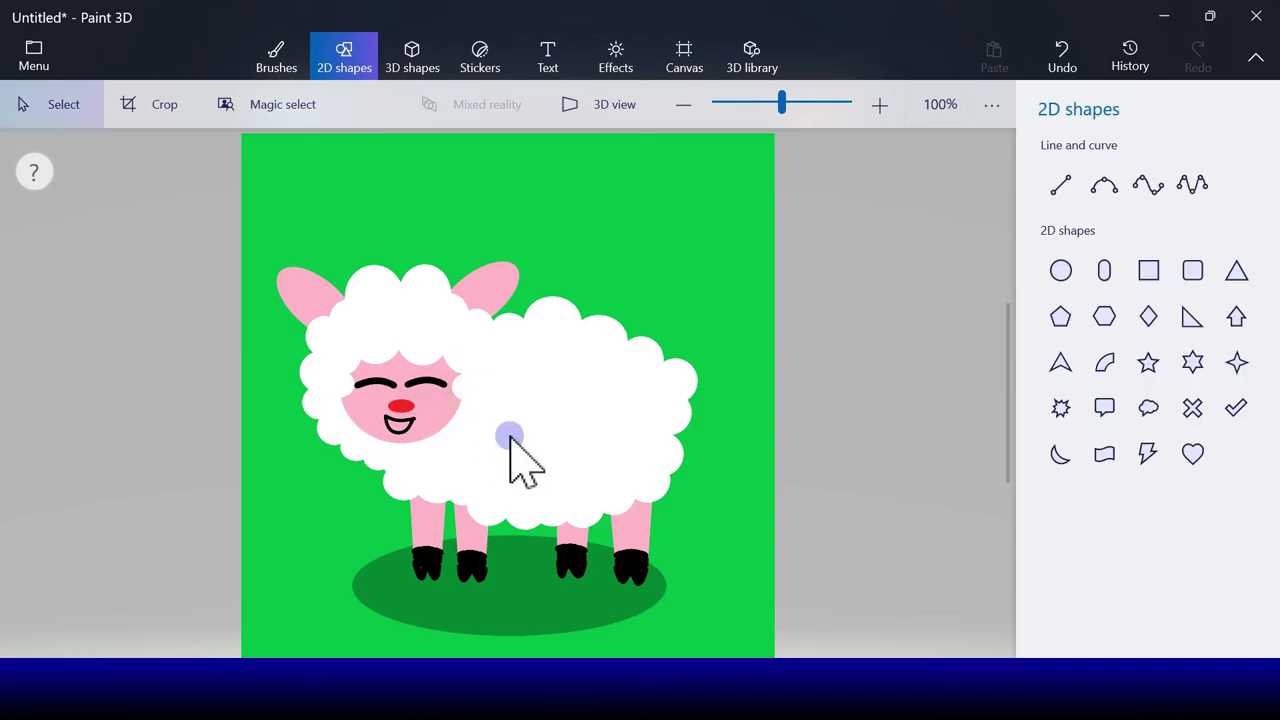
- Draw a small 3-point curve inside the open mouth to outline the tongue
{"action": "left_click", "coordinate": [1105, 186]}
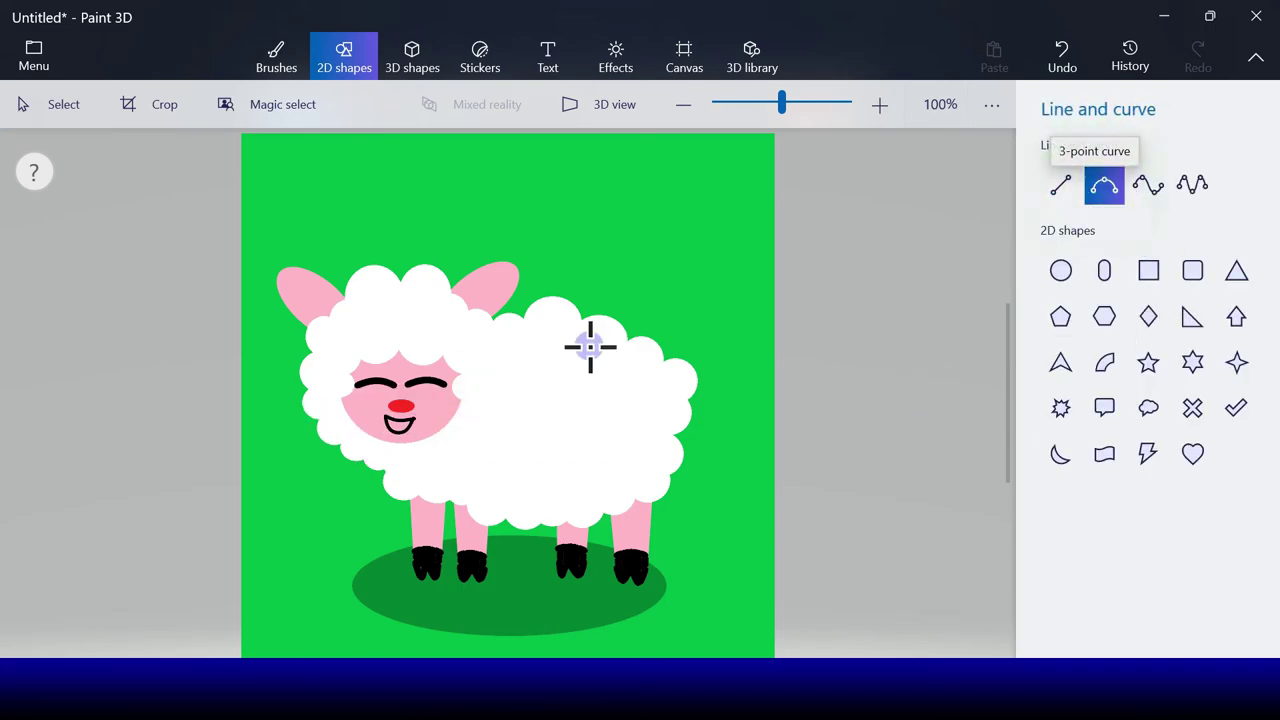
{"action": "left_click", "coordinate": [402, 432]}
{"action": "left_click", "coordinate": [477, 416]}
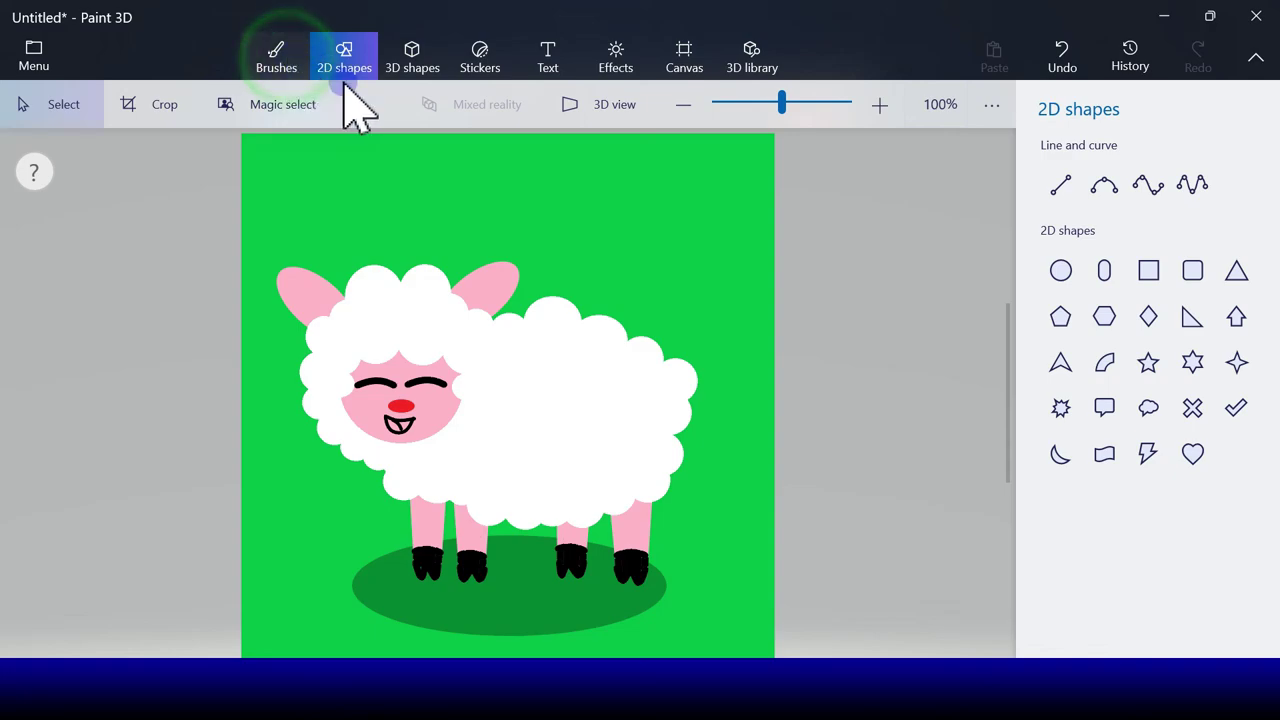
- Fill the tongue area inside the mouth with red and choose black as the fill color
{"action": "left_click", "coordinate": [283, 48]}
{"action": "left_click", "coordinate": [1193, 581]}
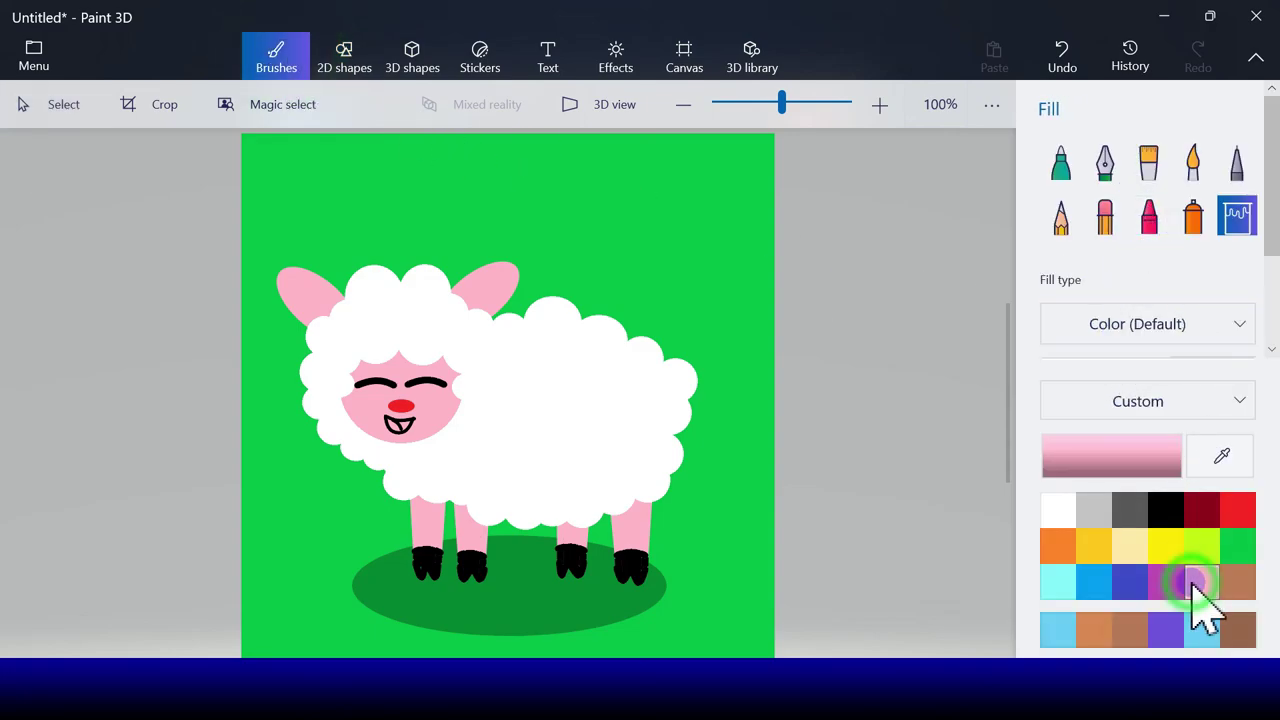
{"action": "left_click", "coordinate": [1237, 512]}
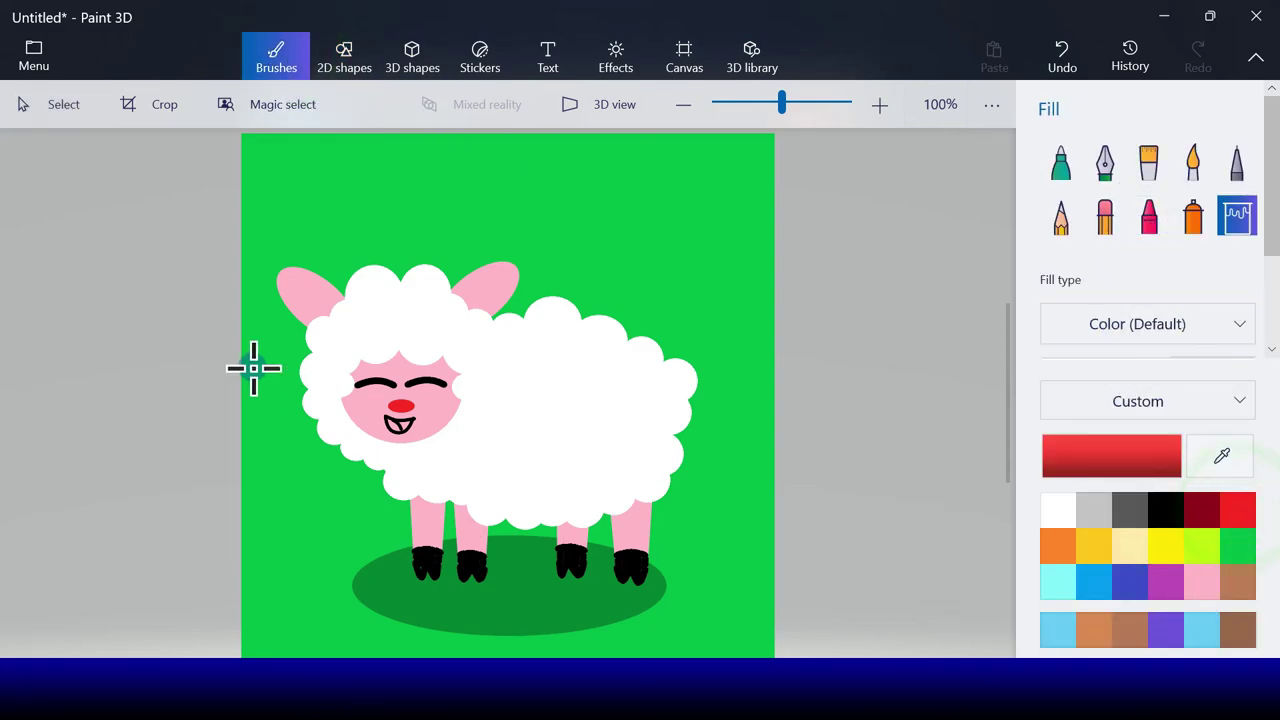
{"action": "left_click", "coordinate": [395, 425]}
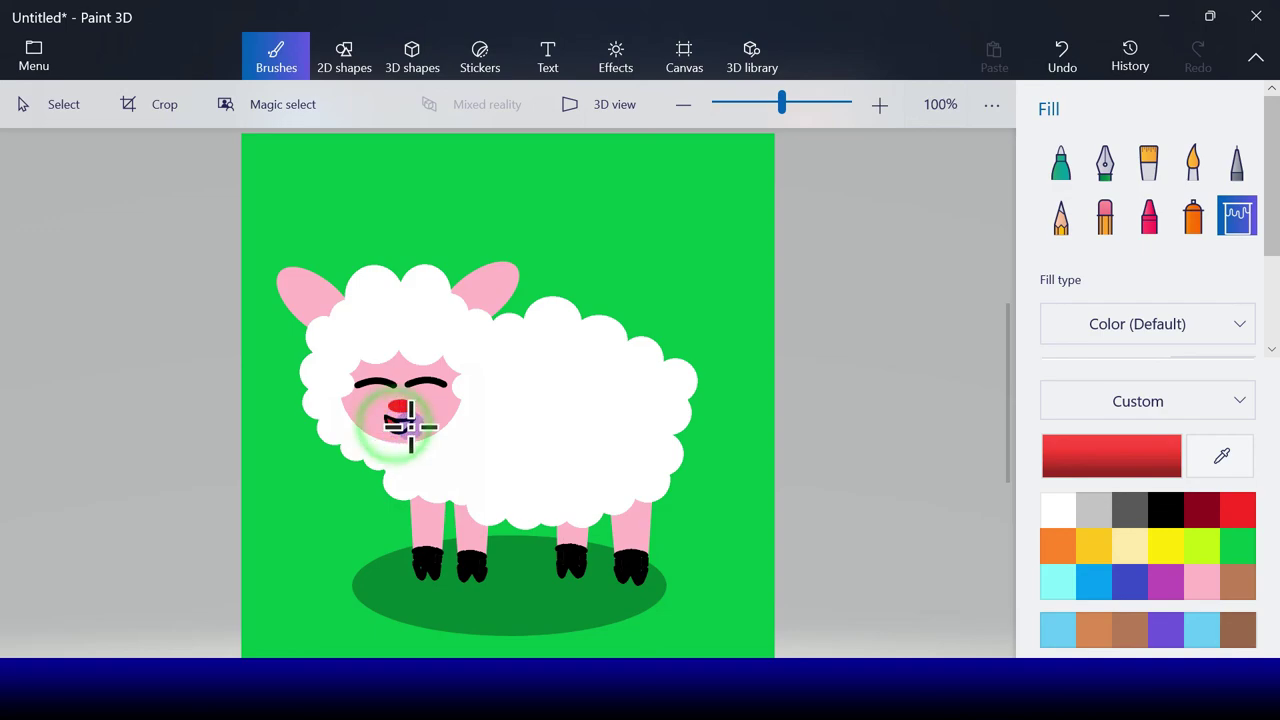
{"action": "left_click", "coordinate": [1152, 509]}
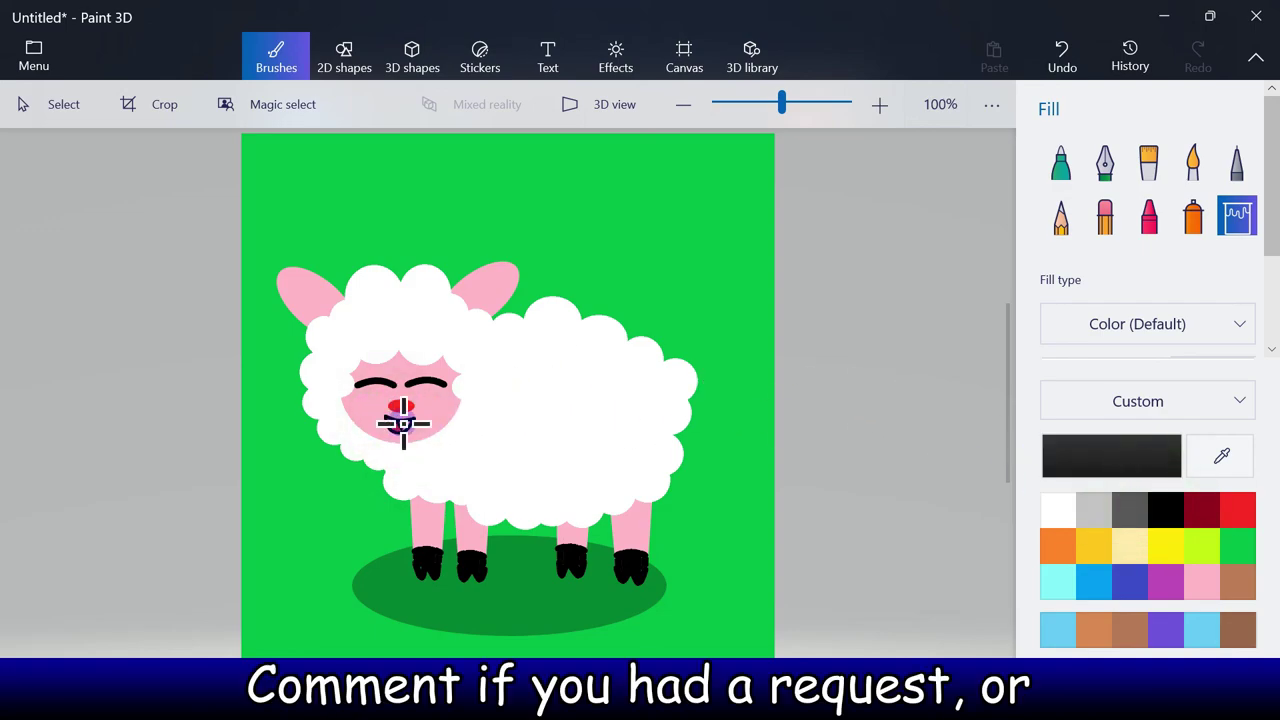